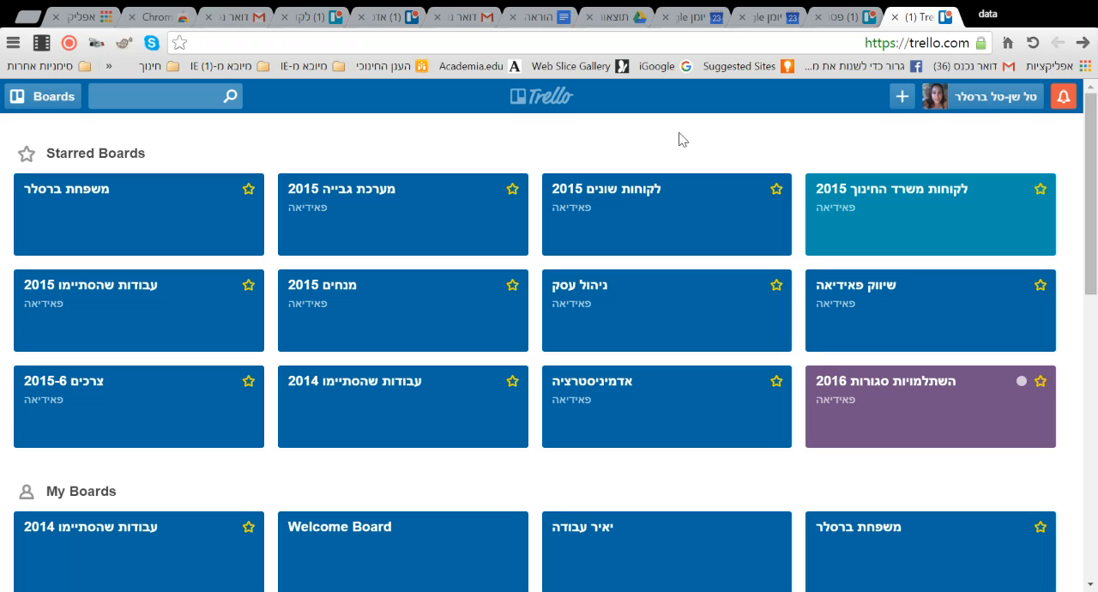
- Open the הדרכת טרלו board belonging to the פאידיאה team
{"action": "scroll", "coordinate": [681, 145], "scroll_direction": "down", "scroll_amount": 3}
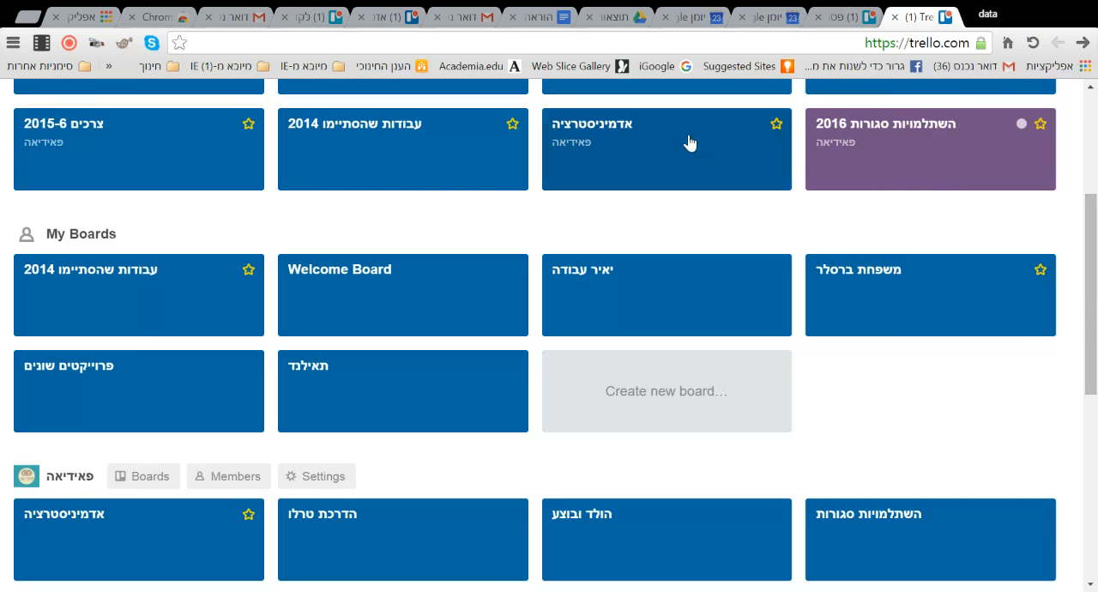
{"action": "scroll", "coordinate": [689, 140], "scroll_direction": "up", "scroll_amount": 3}
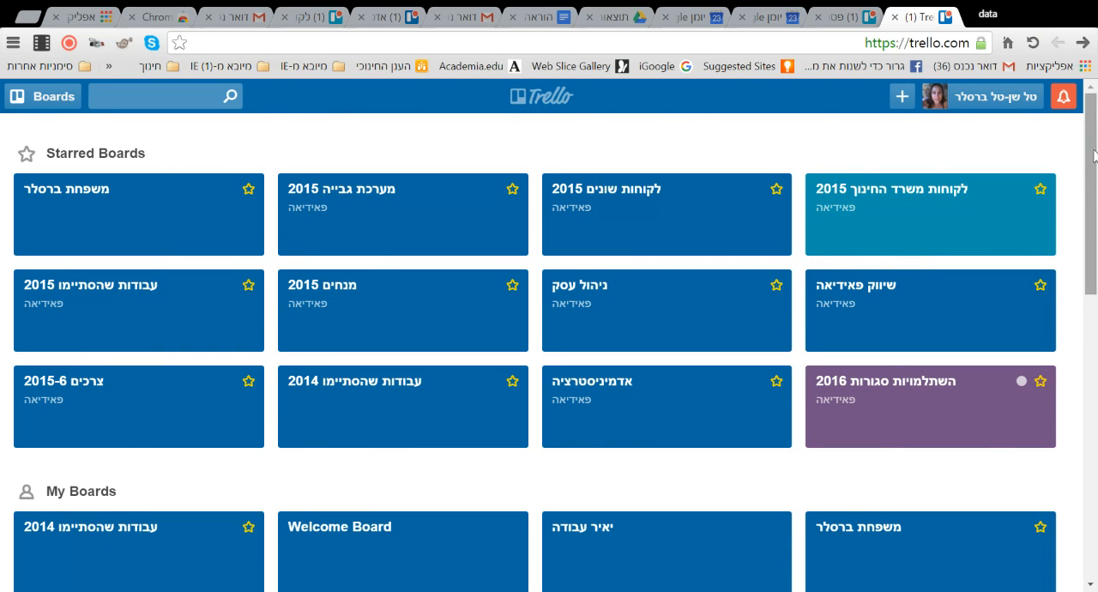
{"action": "mouse_move", "coordinate": [1089, 158]}
{"action": "left_mouse_down"}
{"action": "mouse_move", "coordinate": [1087, 467]}
{"action": "mouse_move", "coordinate": [1086, 156]}
{"action": "left_mouse_up"}
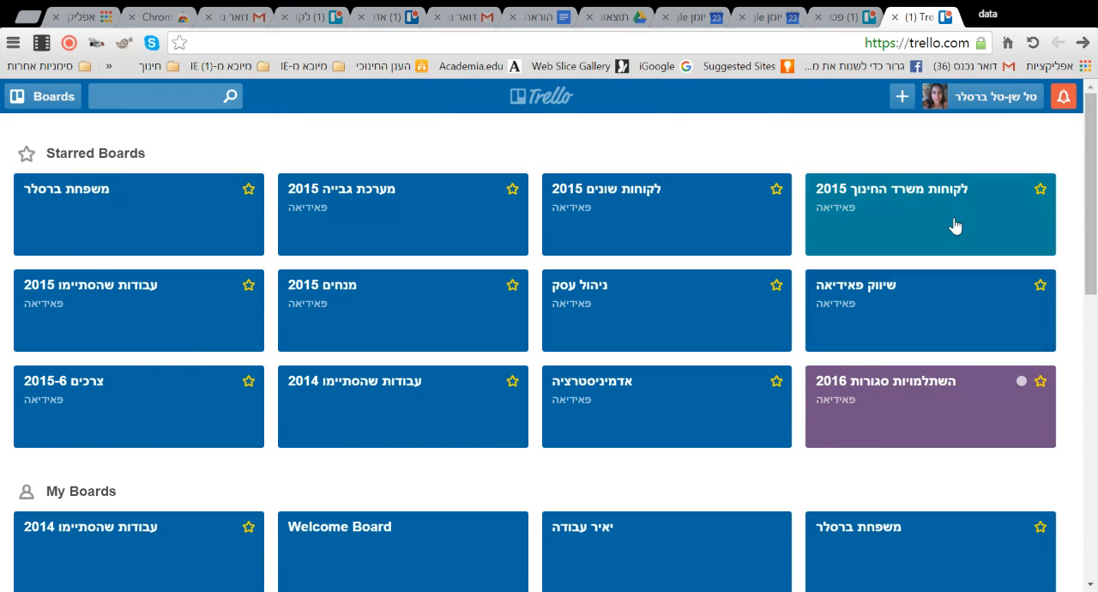
{"action": "scroll", "coordinate": [969, 284], "scroll_direction": "down", "scroll_amount": 9}
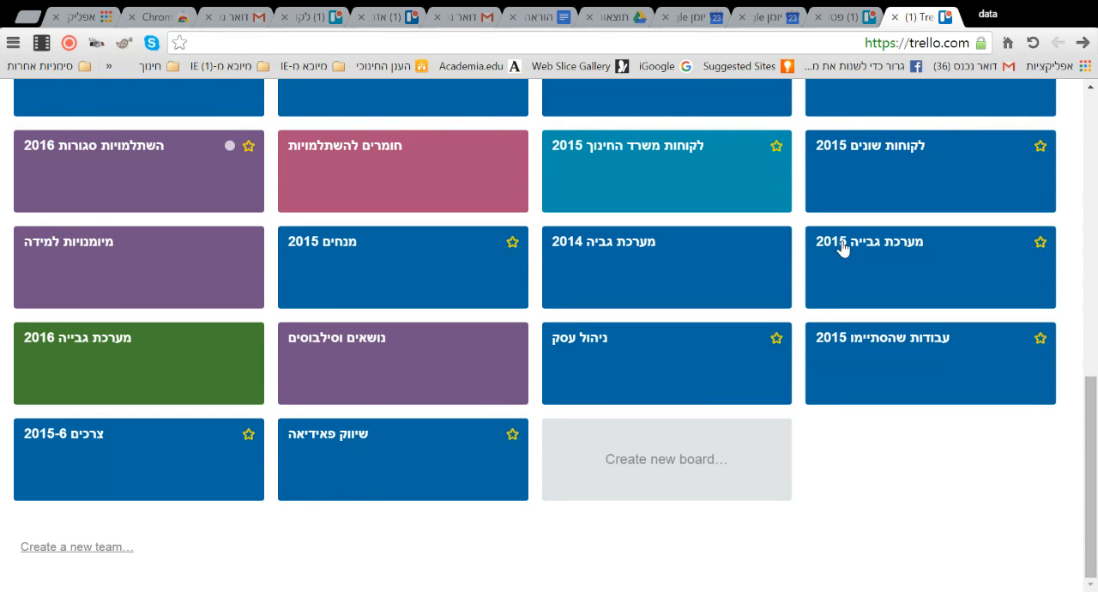
{"action": "scroll", "coordinate": [824, 253], "scroll_direction": "up", "scroll_amount": 3}
{"action": "scroll", "coordinate": [800, 264], "scroll_direction": "up", "scroll_amount": 5}
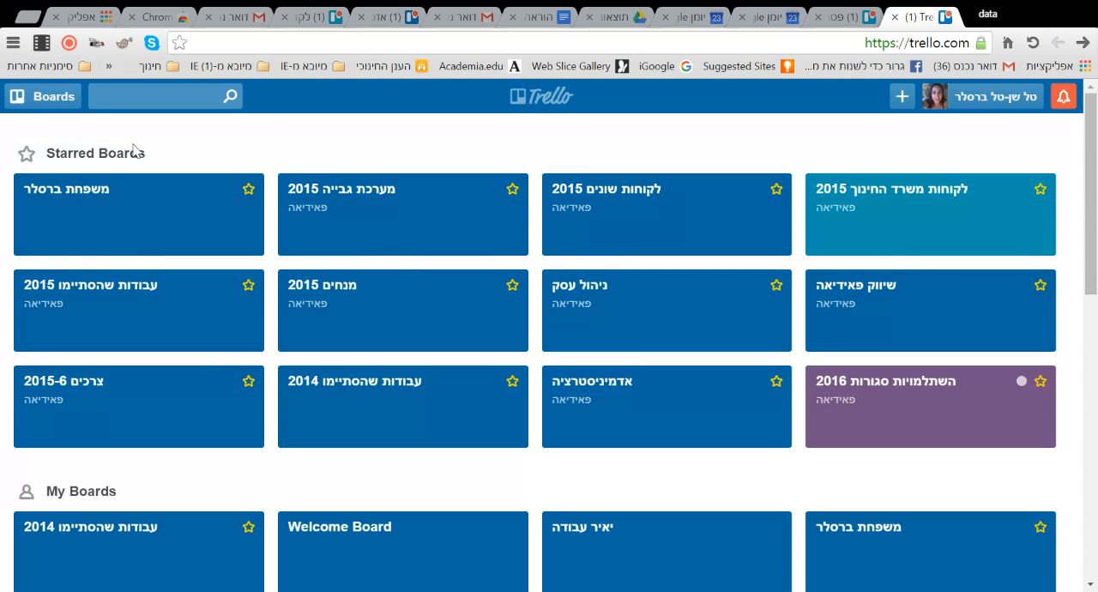
{"action": "left_click", "coordinate": [29, 95]}
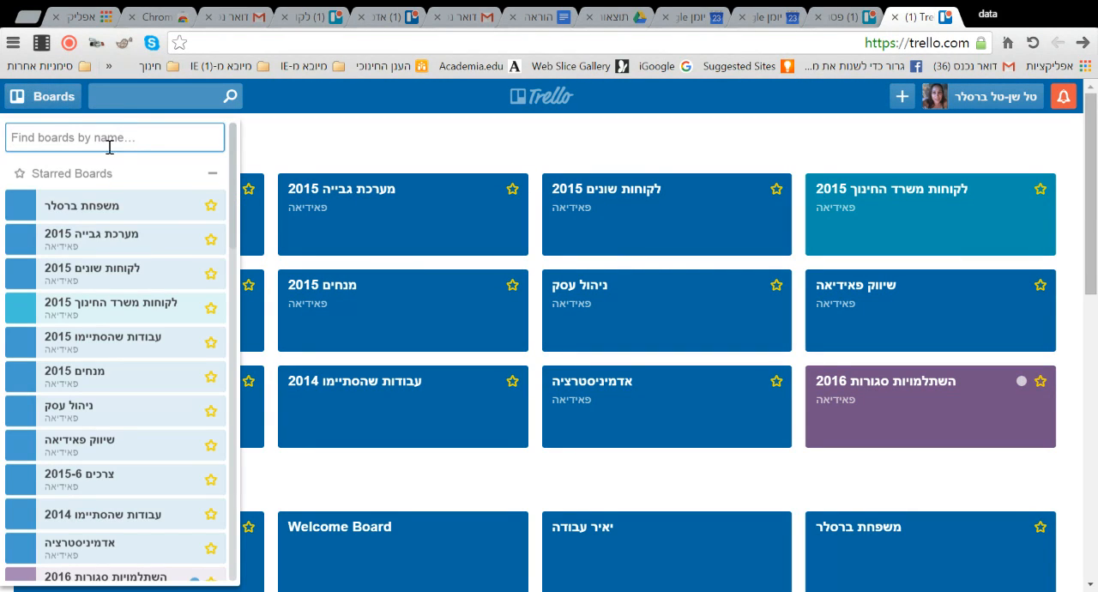
{"action": "scroll", "coordinate": [146, 322], "scroll_direction": "down", "scroll_amount": 10}
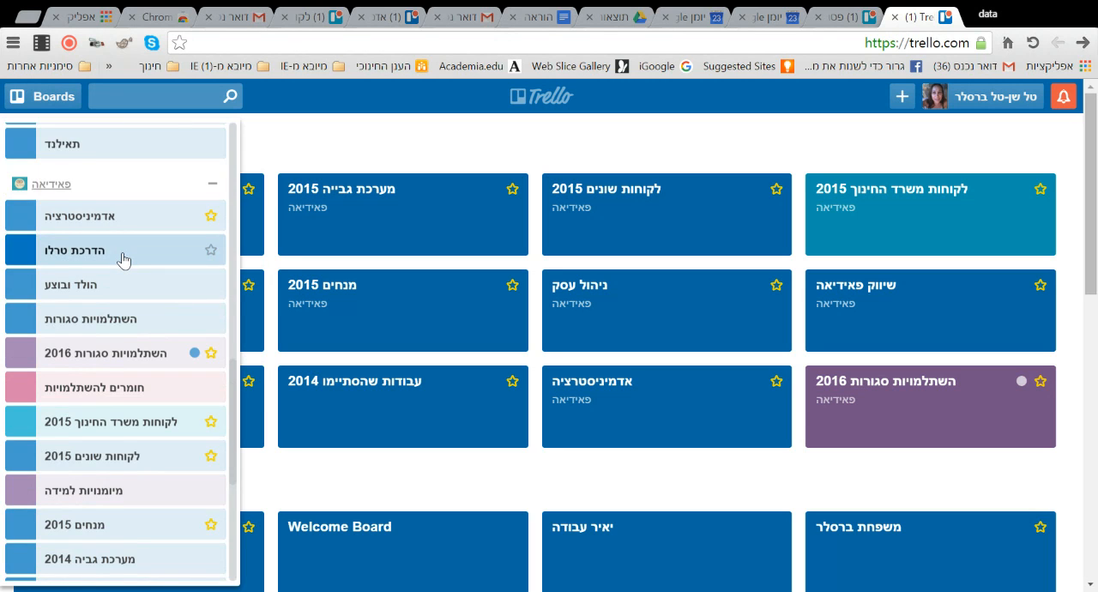
{"action": "left_click", "coordinate": [120, 252]}
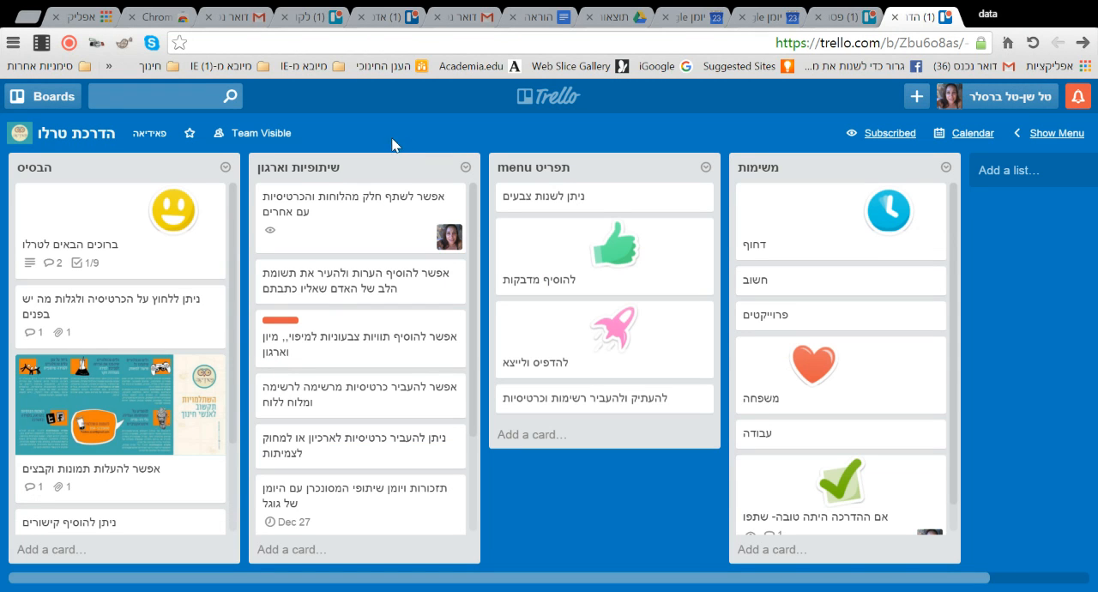
- Open the ברוכים הבאים לטרלו card in the הבסיס list
{"action": "scroll", "coordinate": [230, 230], "scroll_direction": "down", "scroll_amount": 1}
{"action": "scroll", "coordinate": [228, 284], "scroll_direction": "up", "scroll_amount": 1}
{"action": "left_click", "coordinate": [126, 231]}
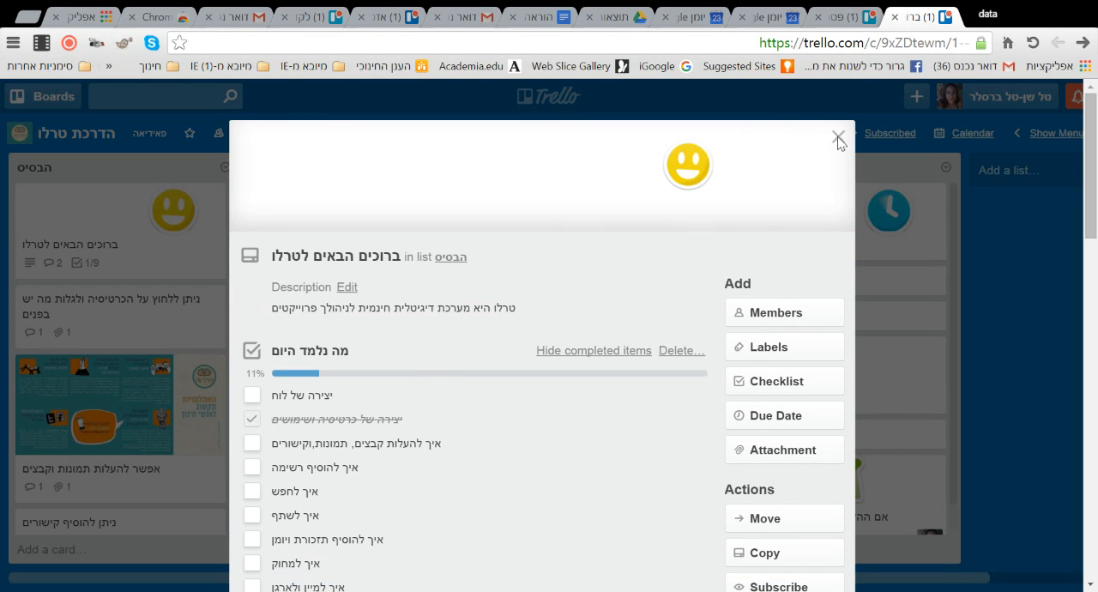
{"action": "left_click", "coordinate": [838, 139]}
{"action": "left_click", "coordinate": [78, 221]}
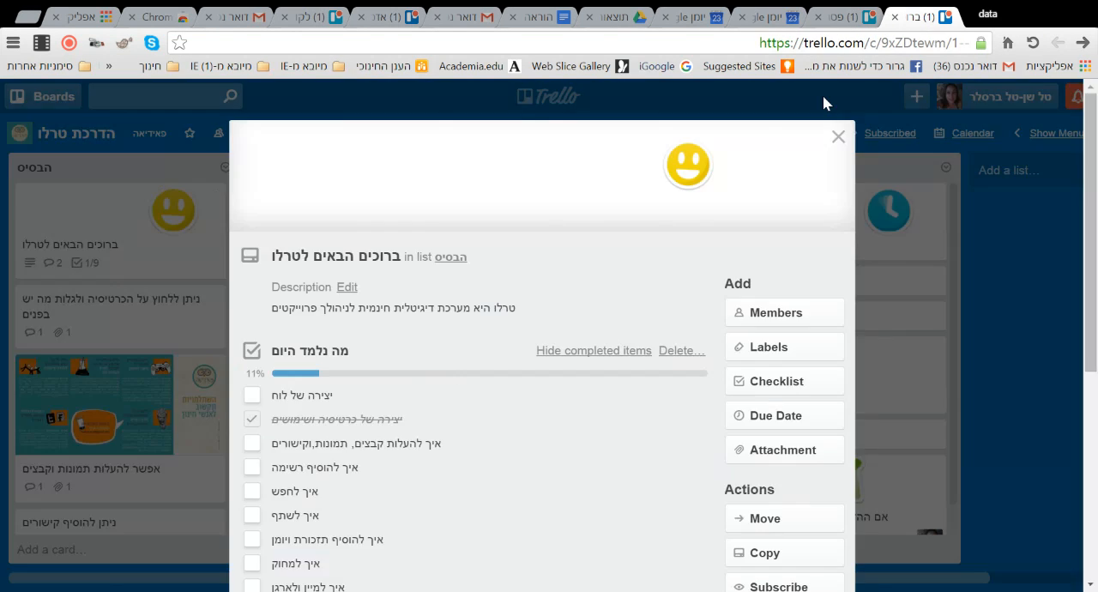
- Mark the item יצירה של כרטיסיה ושימושים in the card's מה נלמד היום checklist as incomplete
{"action": "scroll", "coordinate": [1096, 313], "scroll_direction": "down", "scroll_amount": 4}
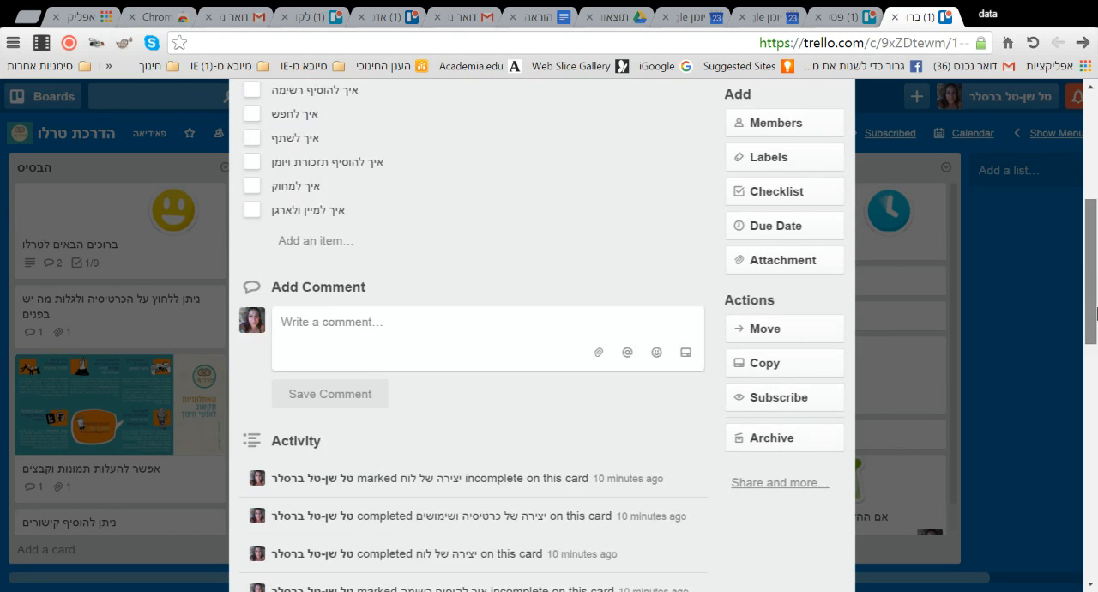
{"action": "scroll", "coordinate": [1096, 313], "scroll_direction": "down", "scroll_amount": 10}
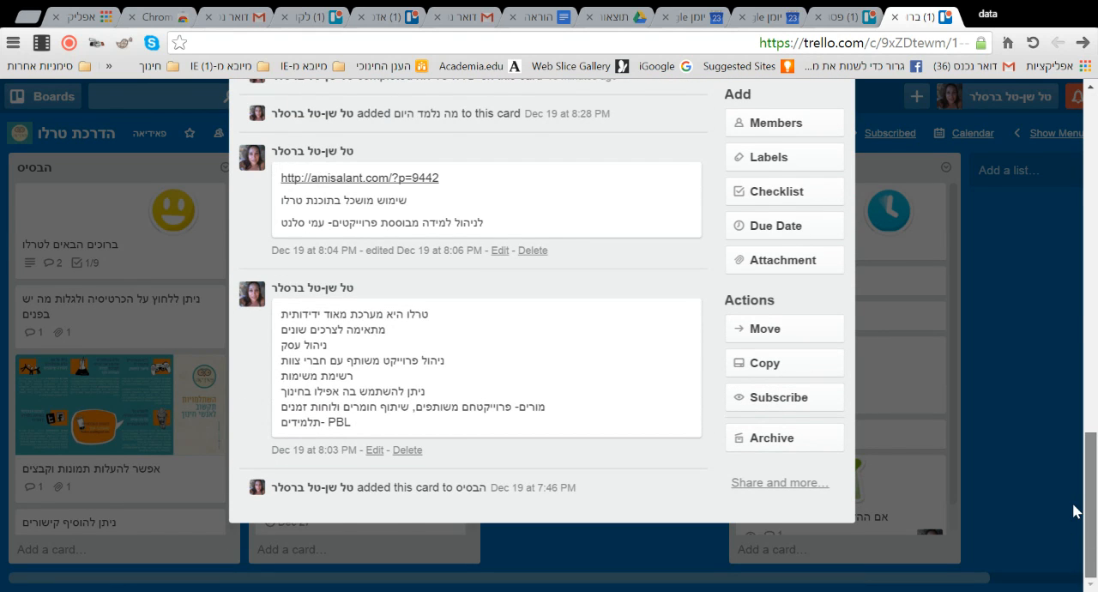
{"action": "scroll", "coordinate": [1075, 512], "scroll_direction": "up", "scroll_amount": 14}
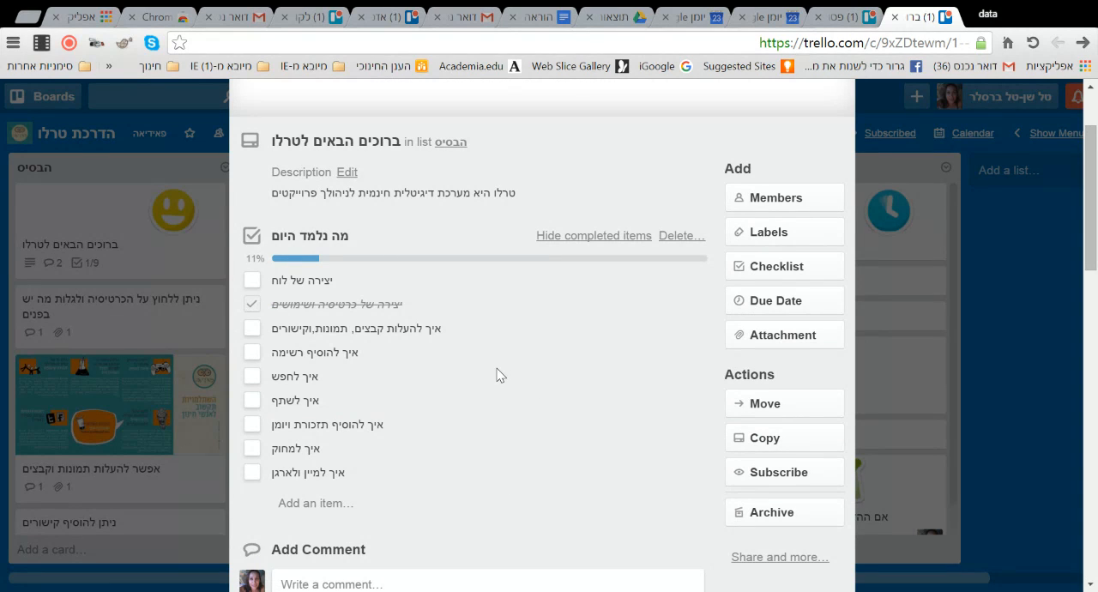
{"action": "left_click", "coordinate": [252, 304]}
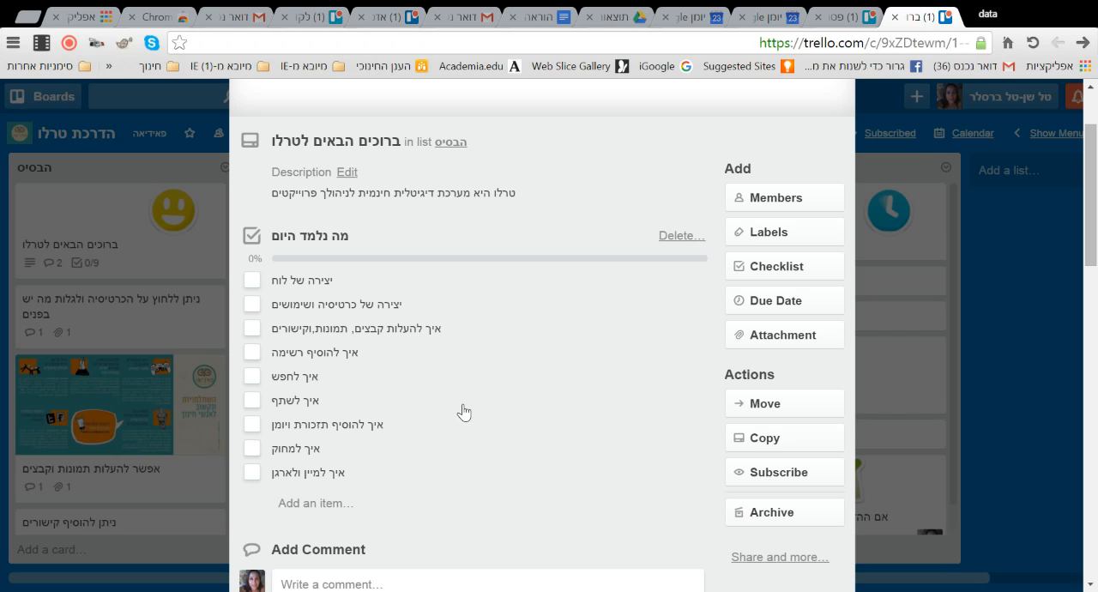
- Review the welcome card's comments, activity and מה נלמד היום checklist, and close the card
{"action": "scroll", "coordinate": [463, 412], "scroll_direction": "down", "scroll_amount": 8}
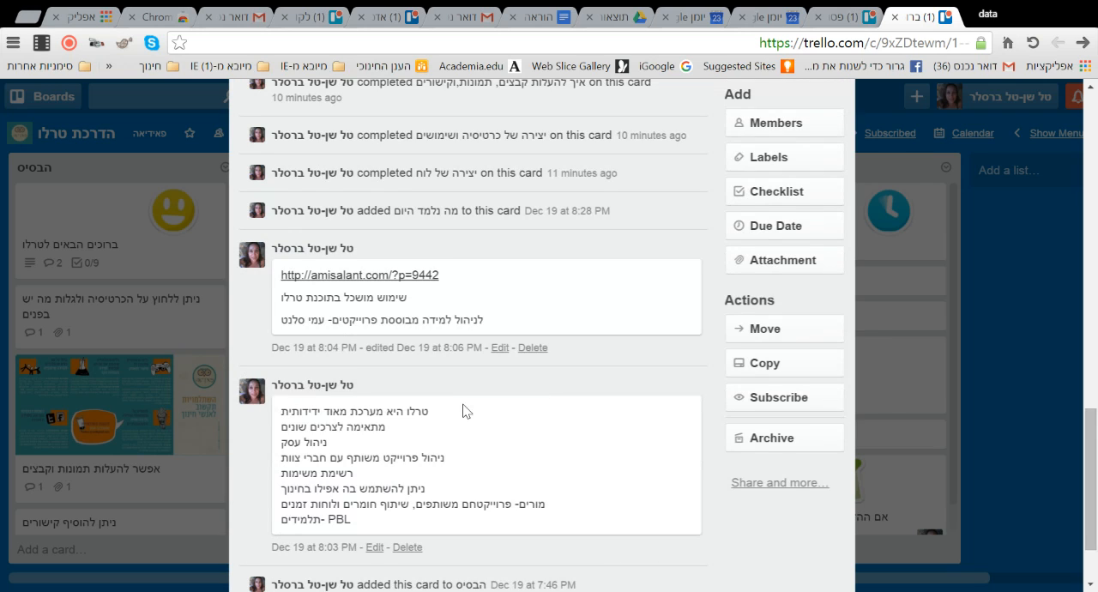
{"action": "scroll", "coordinate": [463, 410], "scroll_direction": "up", "scroll_amount": 5}
{"action": "scroll", "coordinate": [471, 329], "scroll_direction": "down", "scroll_amount": 8}
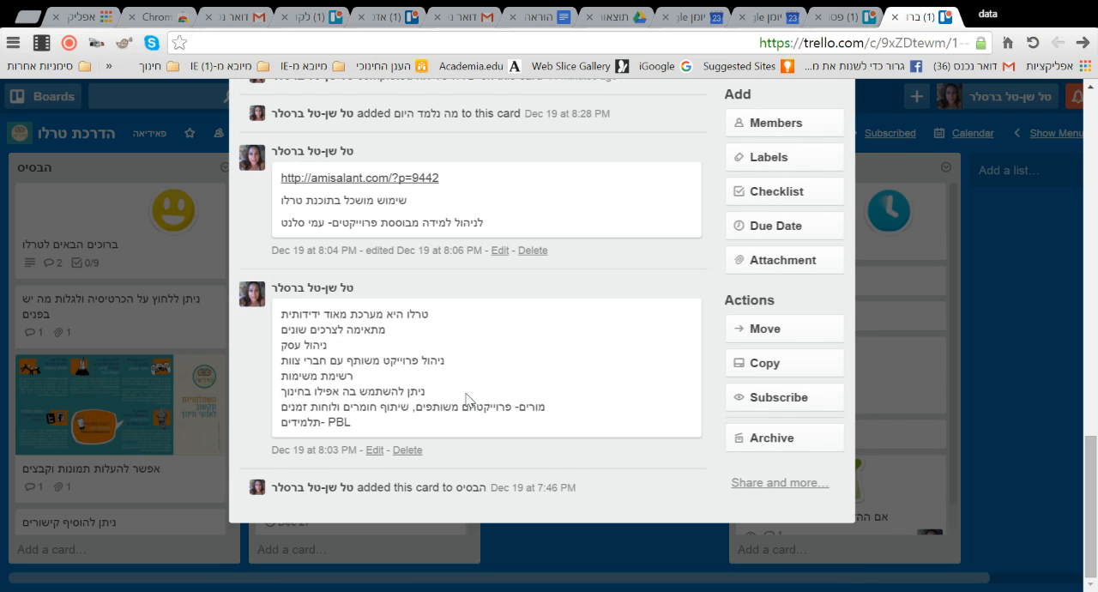
{"action": "scroll", "coordinate": [559, 381], "scroll_direction": "up", "scroll_amount": 1}
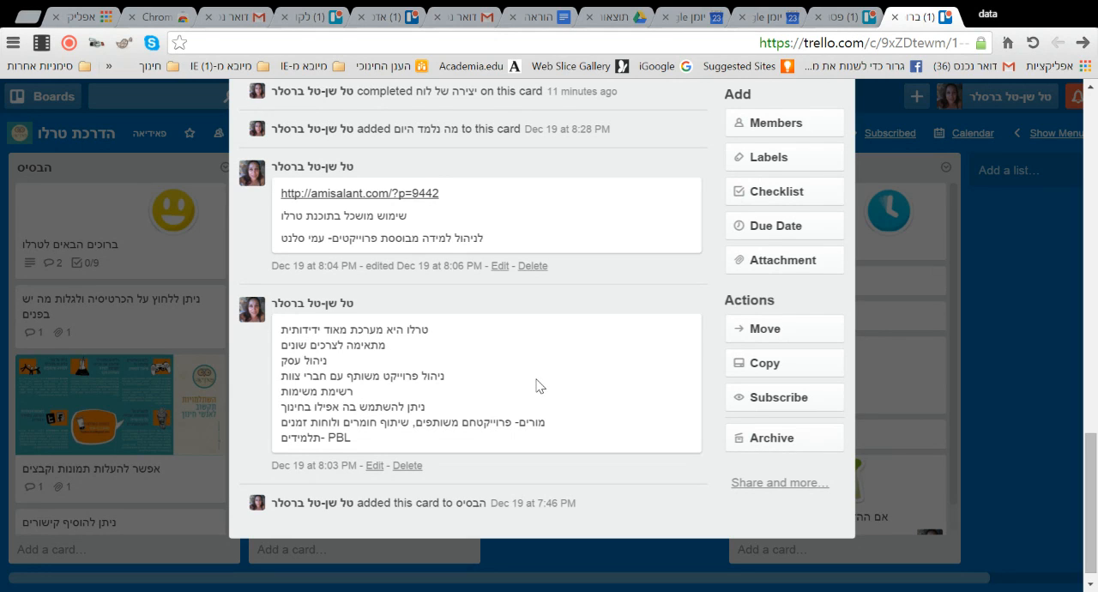
{"action": "scroll", "coordinate": [536, 384], "scroll_direction": "up", "scroll_amount": 1}
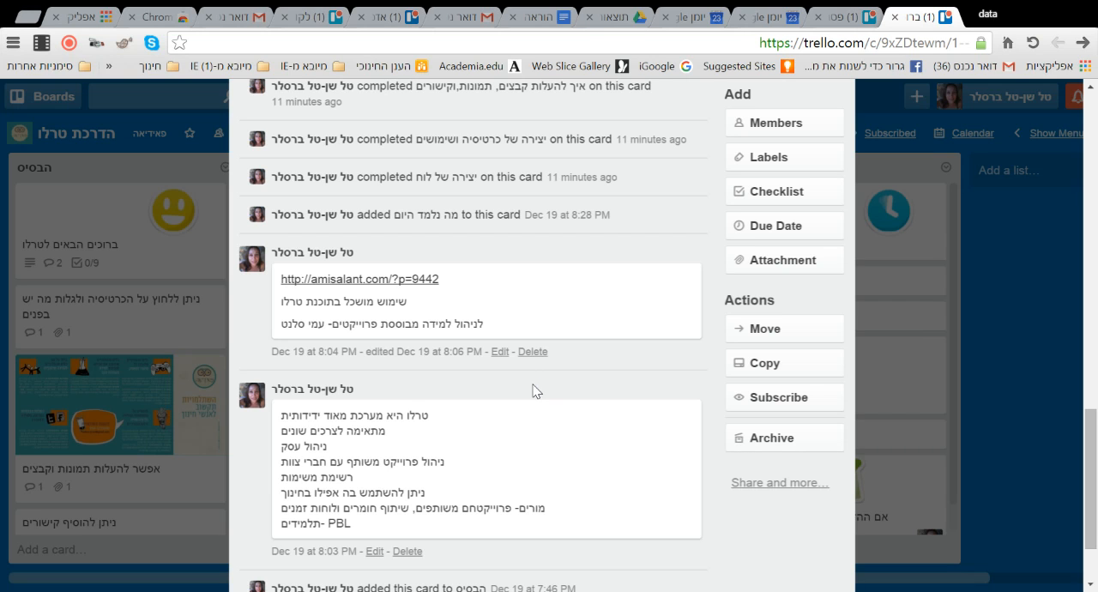
{"action": "scroll", "coordinate": [532, 384], "scroll_direction": "up", "scroll_amount": 10}
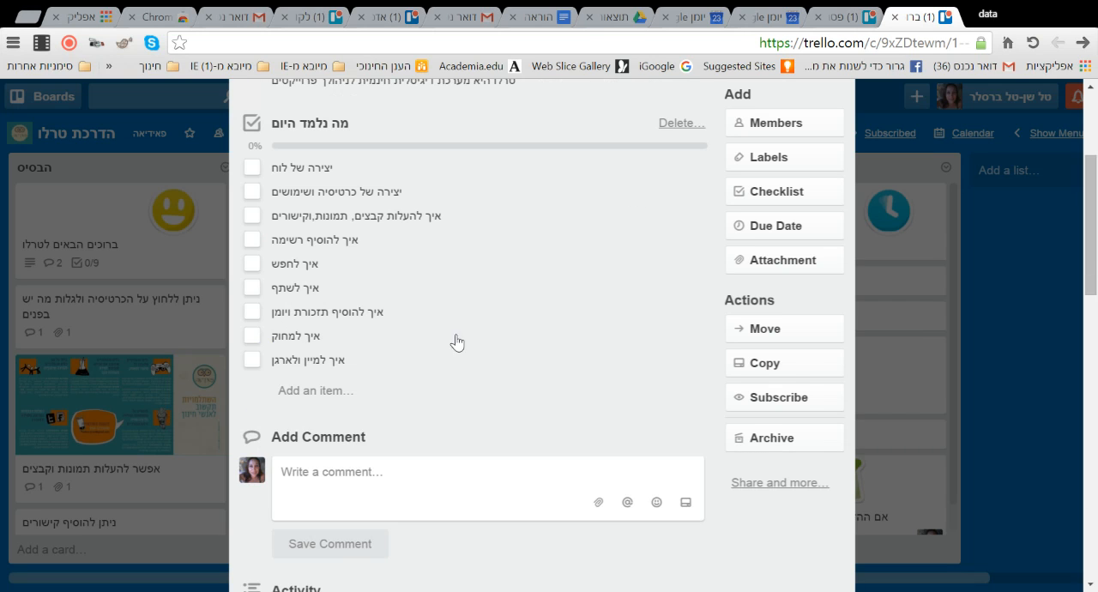
{"action": "scroll", "coordinate": [456, 343], "scroll_direction": "up", "scroll_amount": 3}
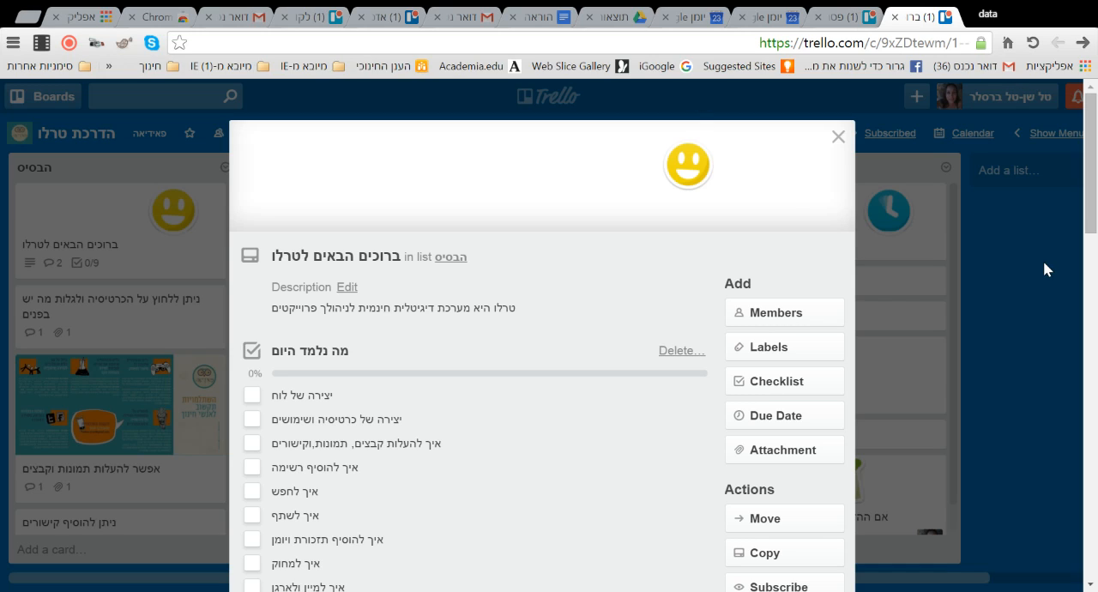
{"action": "left_click", "coordinate": [838, 138]}
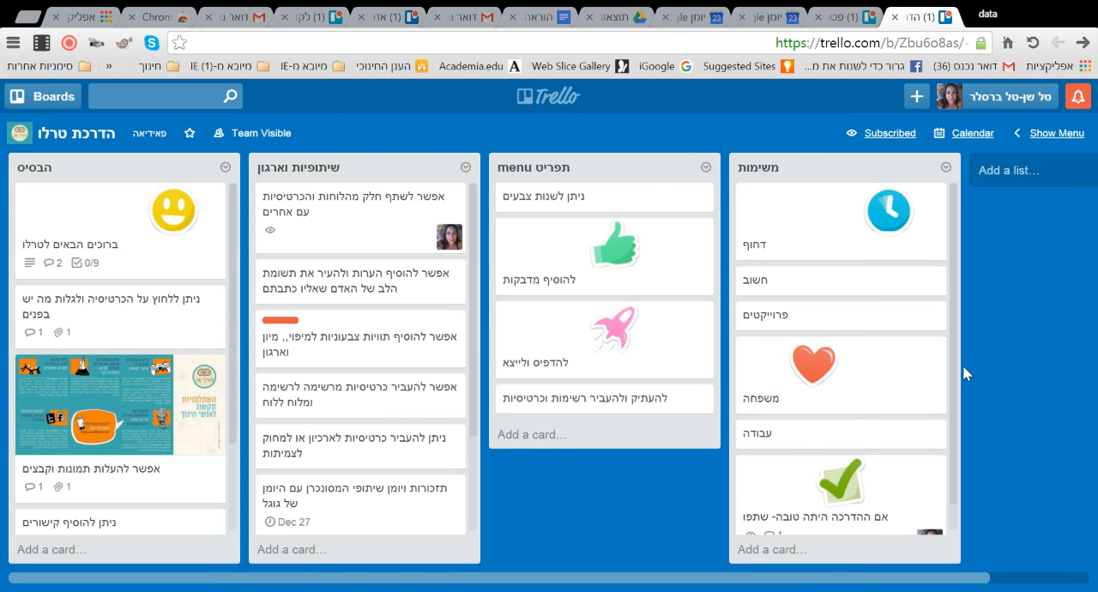
- Start a new board and title it "פאידיאה- ניסיון"
{"action": "left_click", "coordinate": [53, 100]}
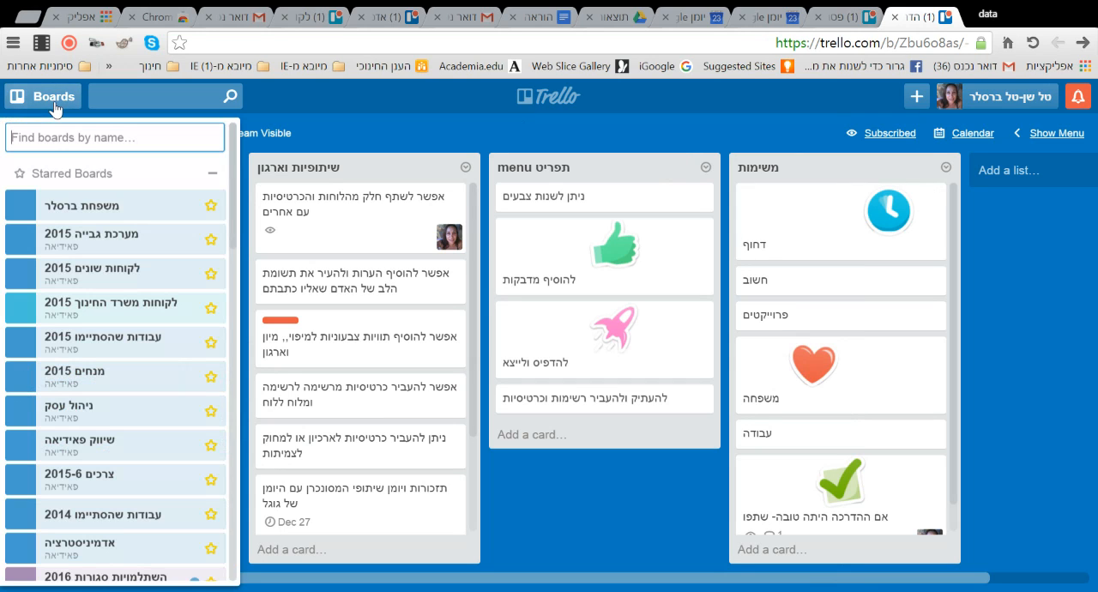
{"action": "scroll", "coordinate": [103, 240], "scroll_direction": "down", "scroll_amount": 10}
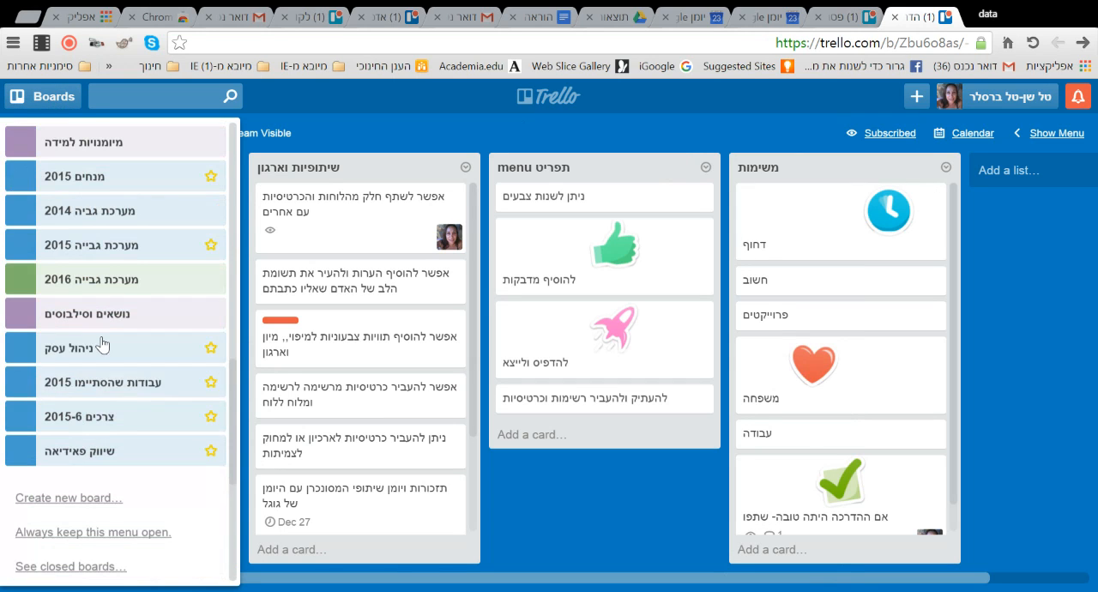
{"action": "left_click", "coordinate": [86, 498]}
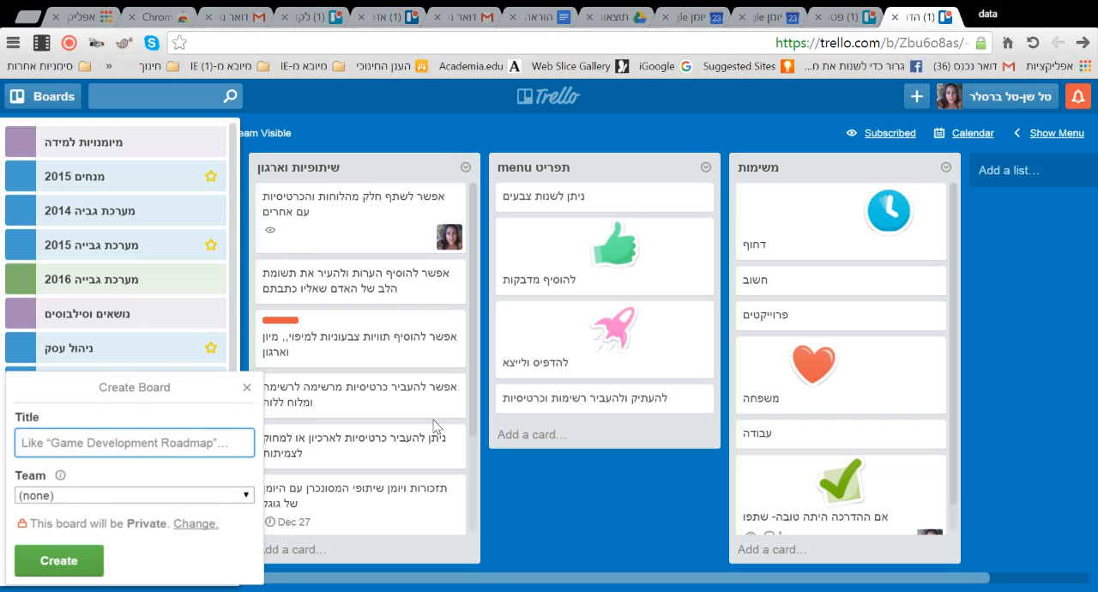
{"action": "type", "text": "פאי"}
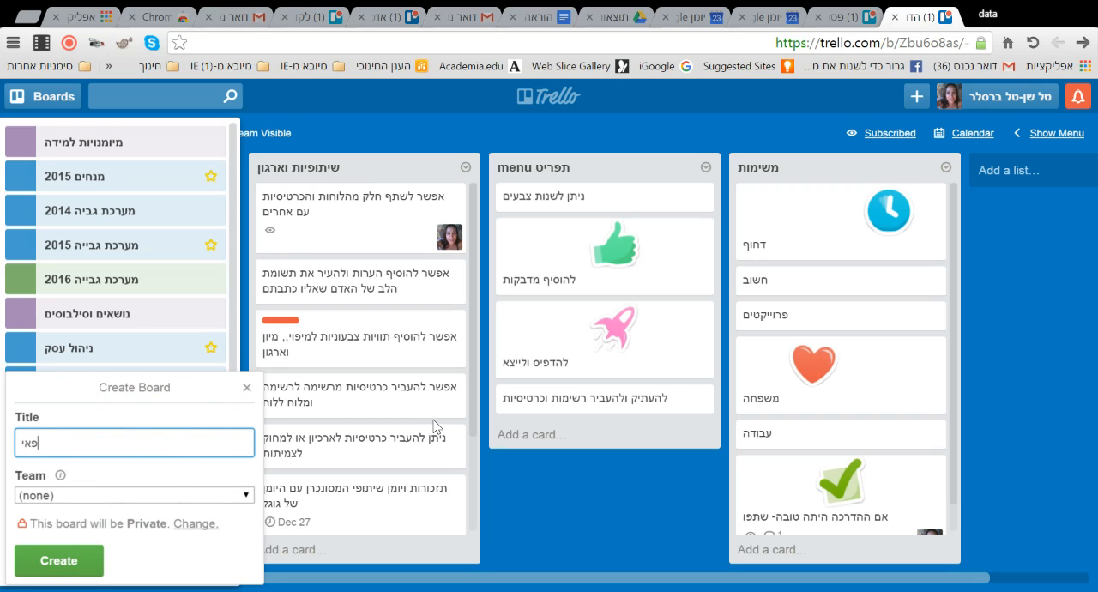
{"action": "type", "text": "דיאה- ניסיון"}
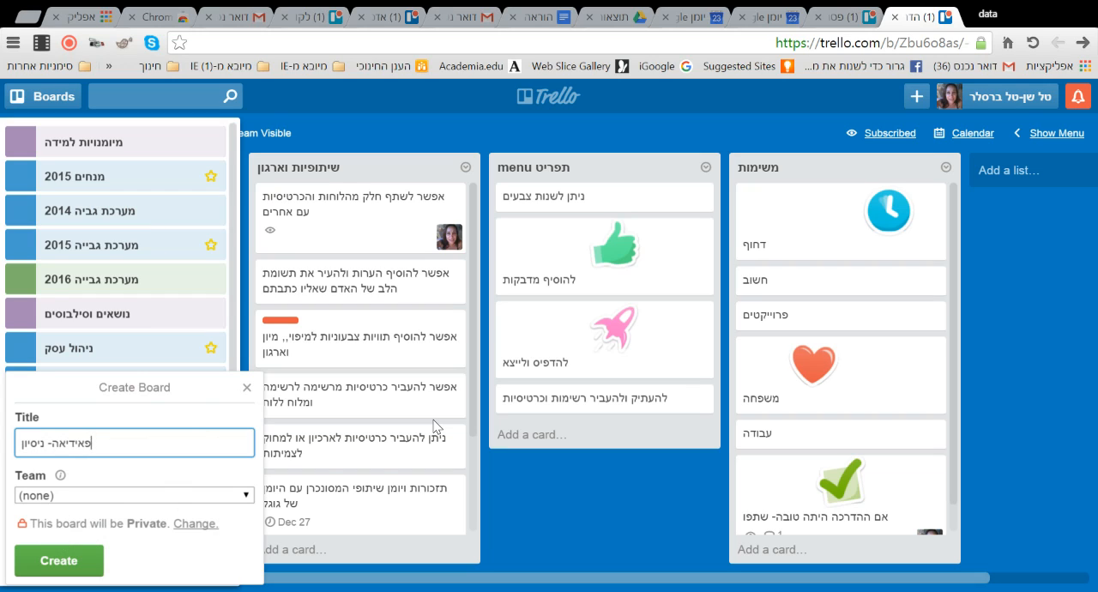
- Assign the new board to the פאידיאה team, keep its visibility Private, and create it
{"action": "left_click", "coordinate": [248, 501]}
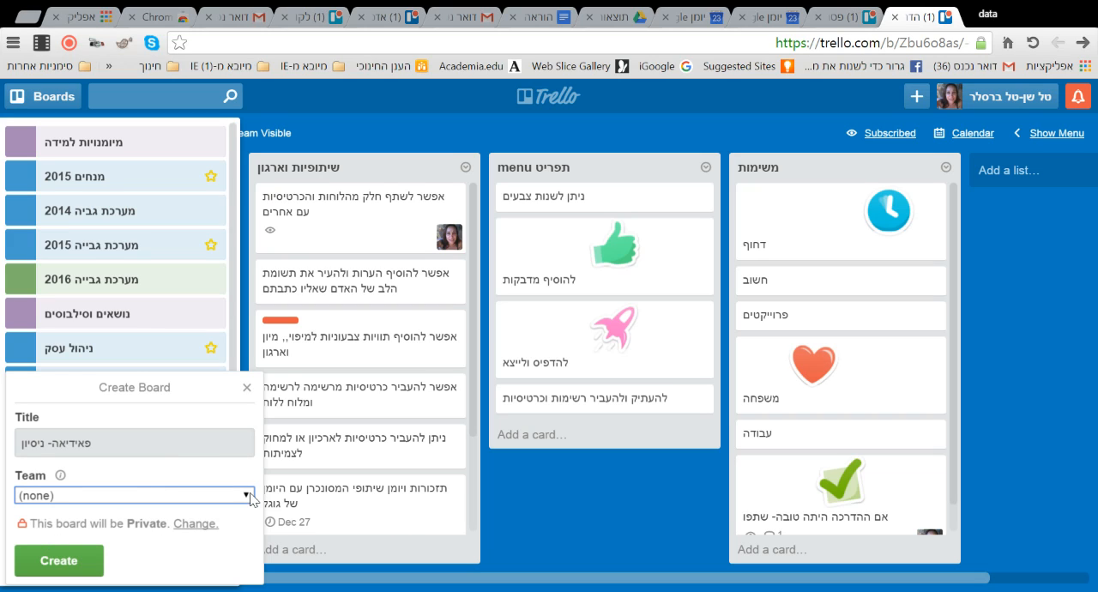
{"action": "left_click", "coordinate": [197, 528]}
{"action": "left_click", "coordinate": [182, 549]}
{"action": "left_click", "coordinate": [195, 524]}
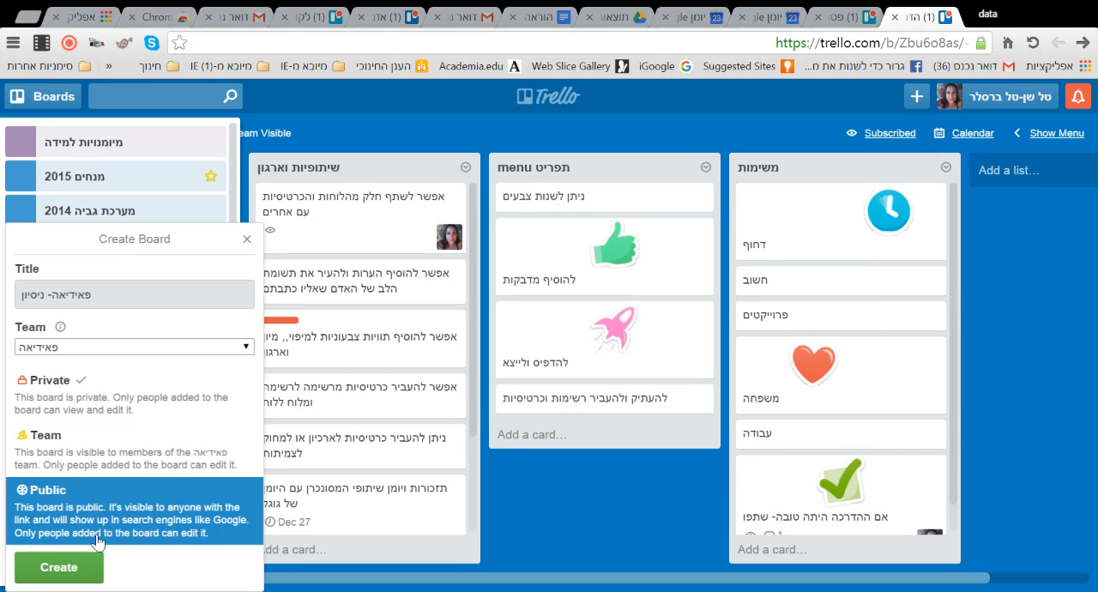
{"action": "left_click", "coordinate": [98, 403]}
{"action": "left_click", "coordinate": [62, 419]}
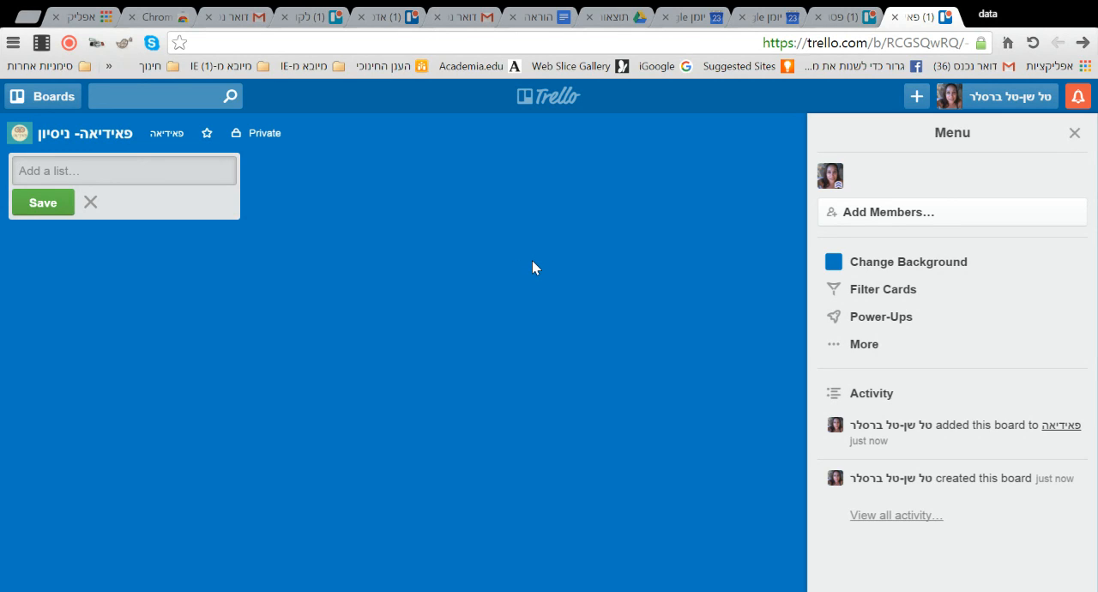
- Add two lists named "רשימה 1" and "רשימה 2" to the new board
{"action": "type", "text": "רשימה 1"}
{"action": "left_click", "coordinate": [43, 204]}
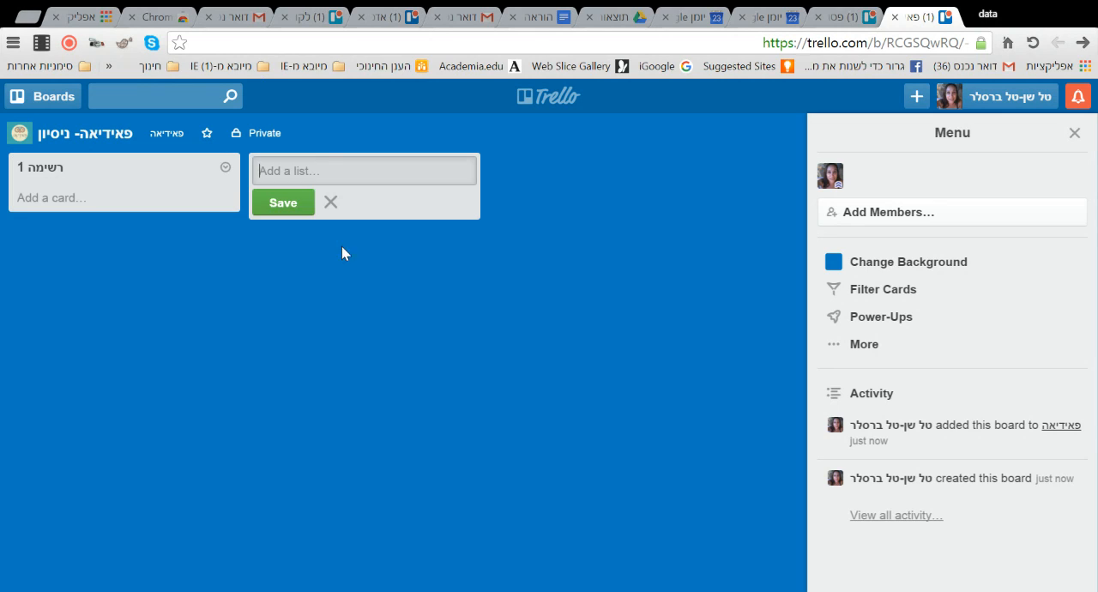
{"action": "type", "text": "רשימה"}
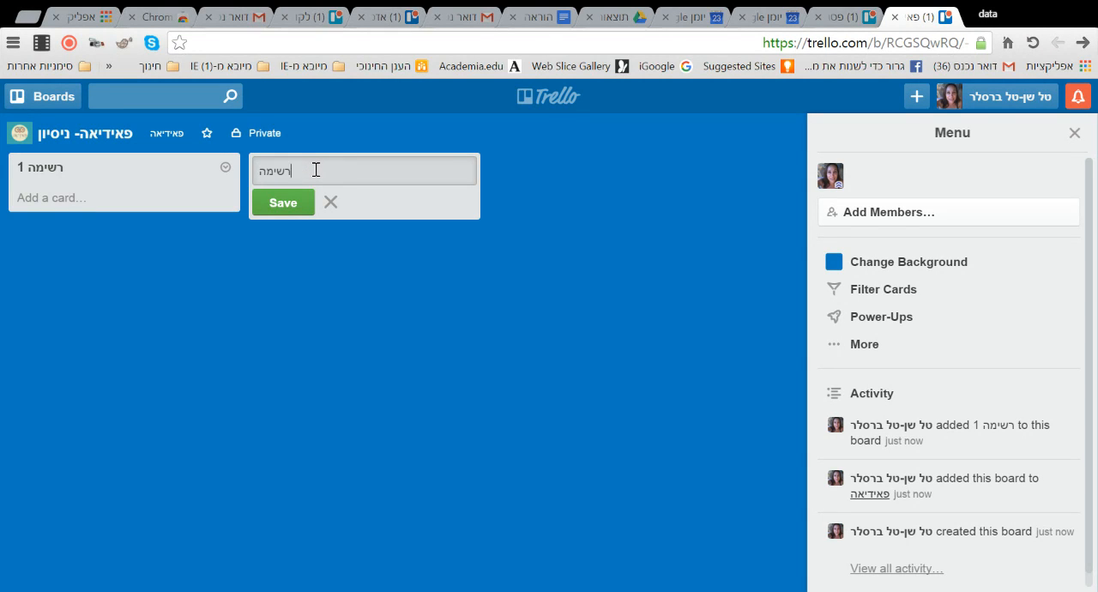
{"action": "type", "text": " 2"}
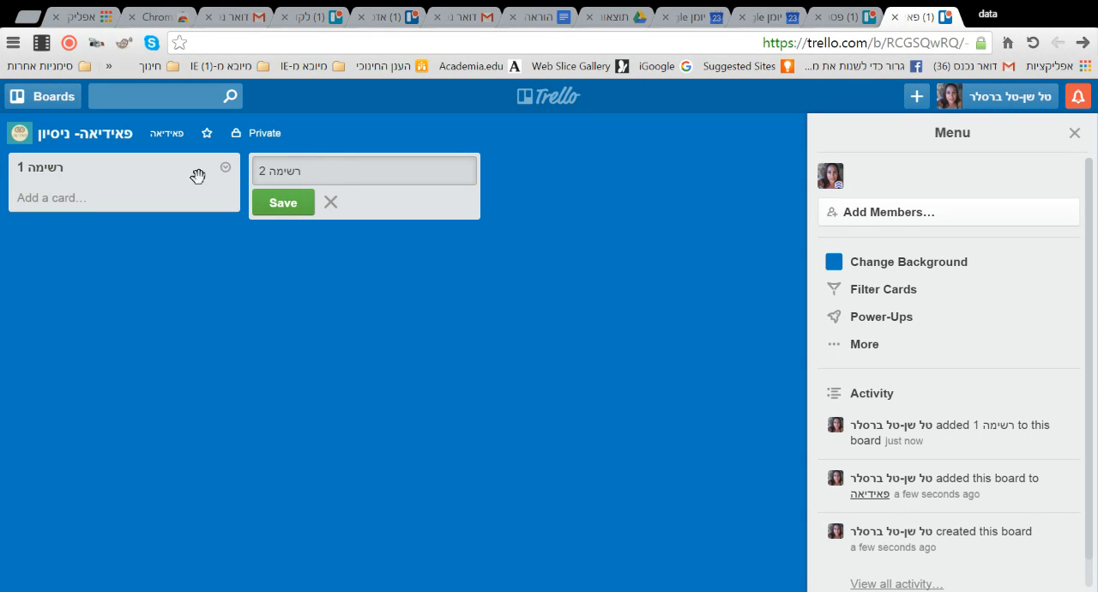
{"action": "left_click", "coordinate": [290, 205]}
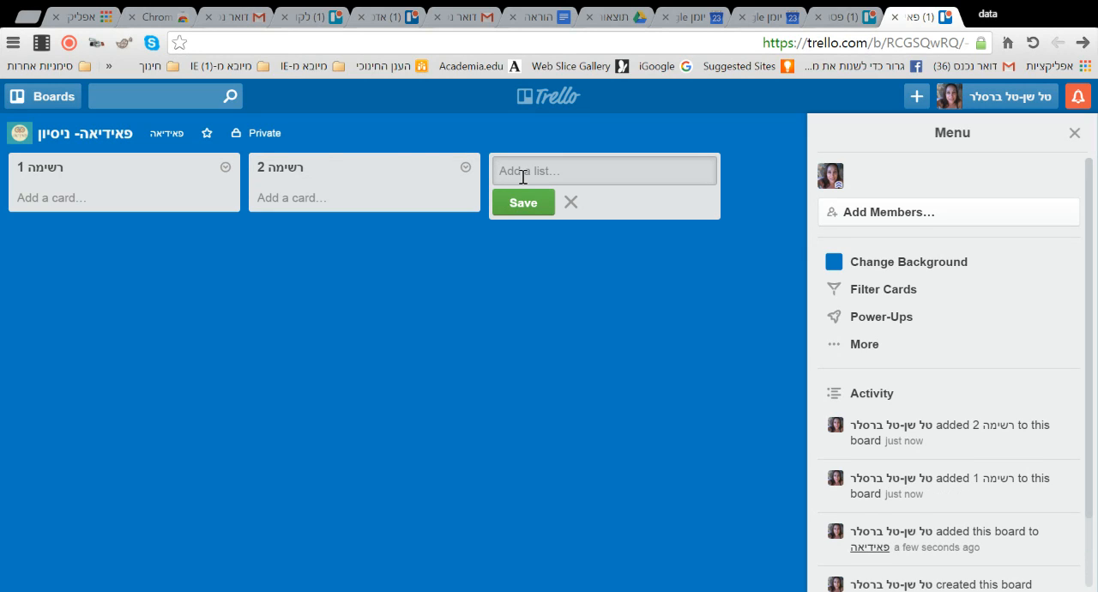
- Add a third list named "רשימת משימות להיום" to the board
{"action": "type", "text": "רשימת משימות היום"}
{"action": "left_click", "coordinate": [523, 176]}
{"action": "type", "text": "ל"}
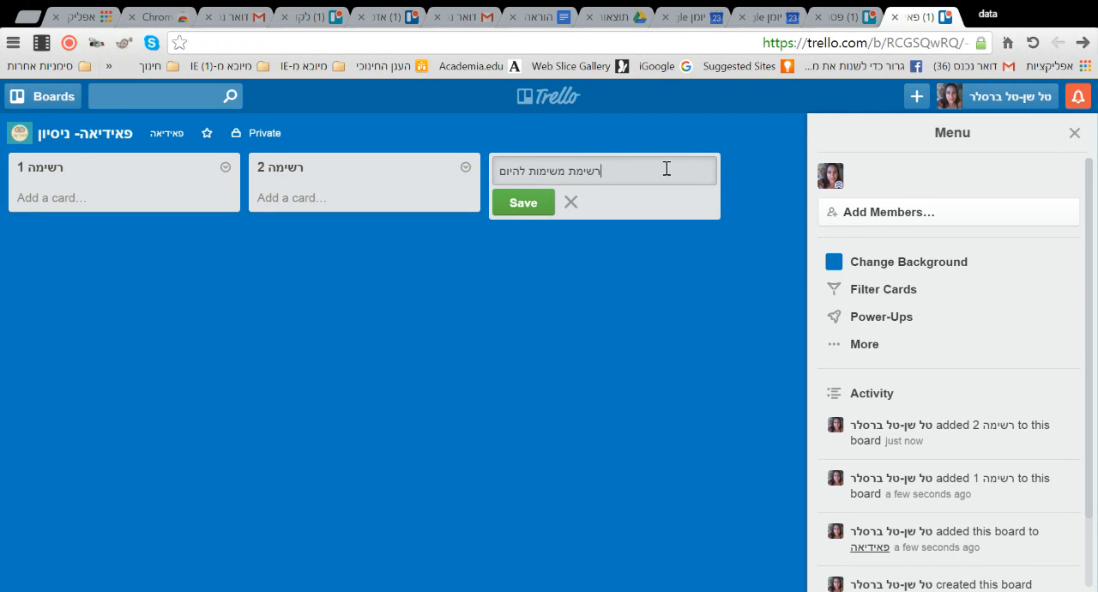
{"action": "left_click", "coordinate": [522, 202]}
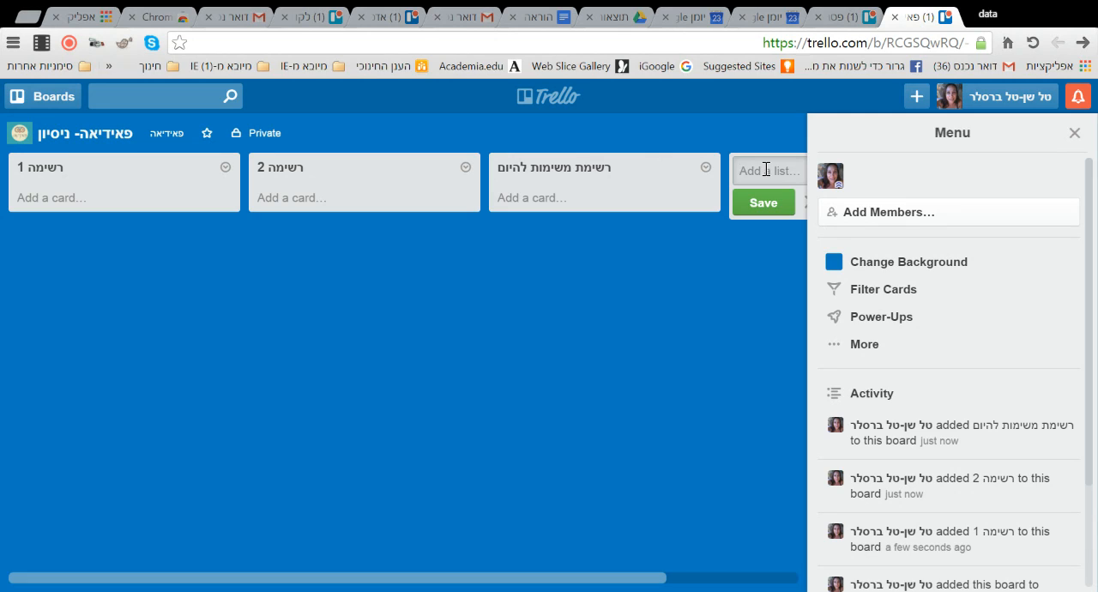
- Add a fourth list named "דברים שצריך לעשות מחר" to the board
{"action": "type", "text": "ברים שצריך ל"}
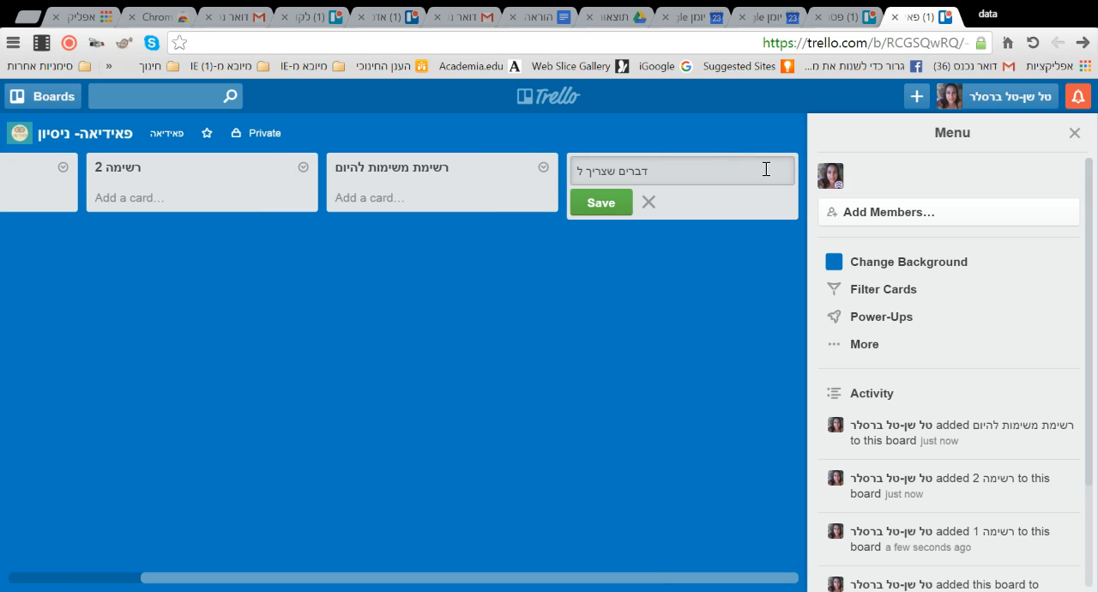
{"action": "type", "text": "עשות מ"}
{"action": "type", "text": "חר"}
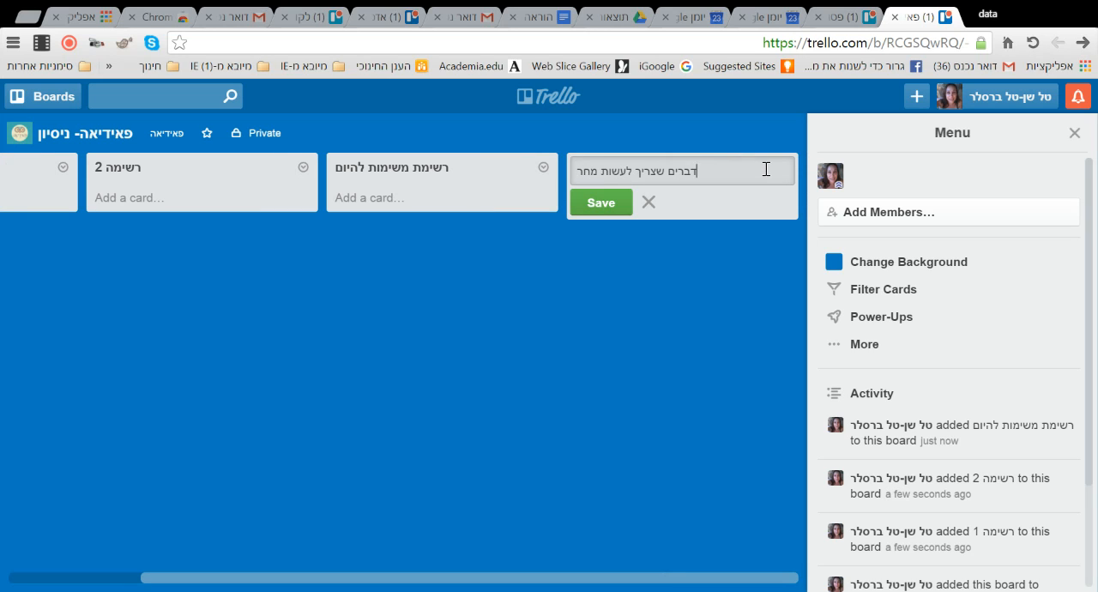
{"action": "left_click", "coordinate": [606, 203]}
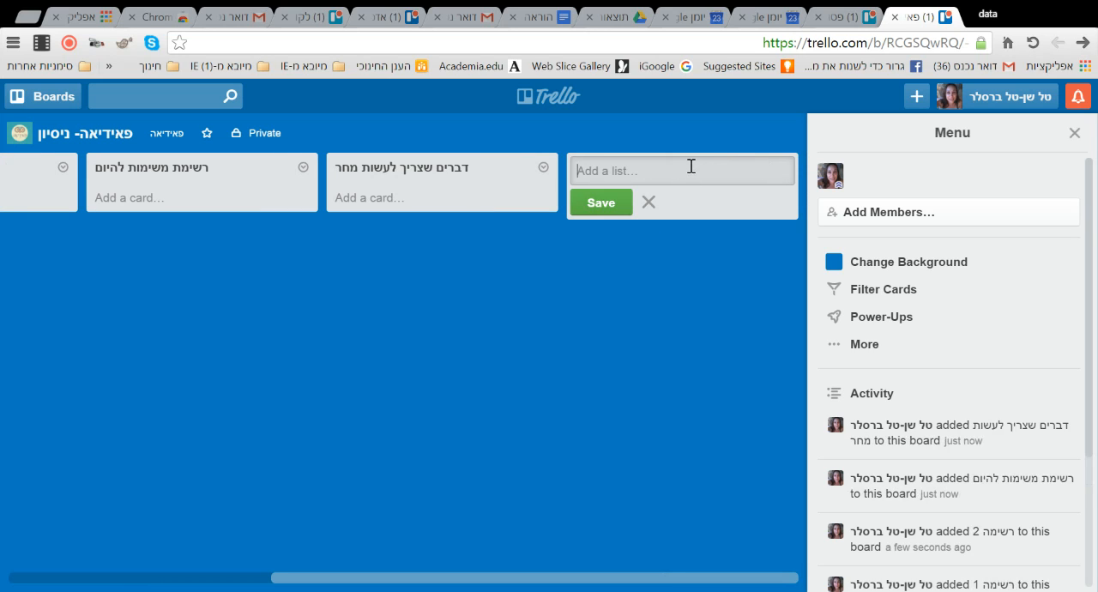
- Add a fifth list named "דברים שצריך לעשות מתישהו" to the board
{"action": "type", "text": "דברים שצריך לעשו"}
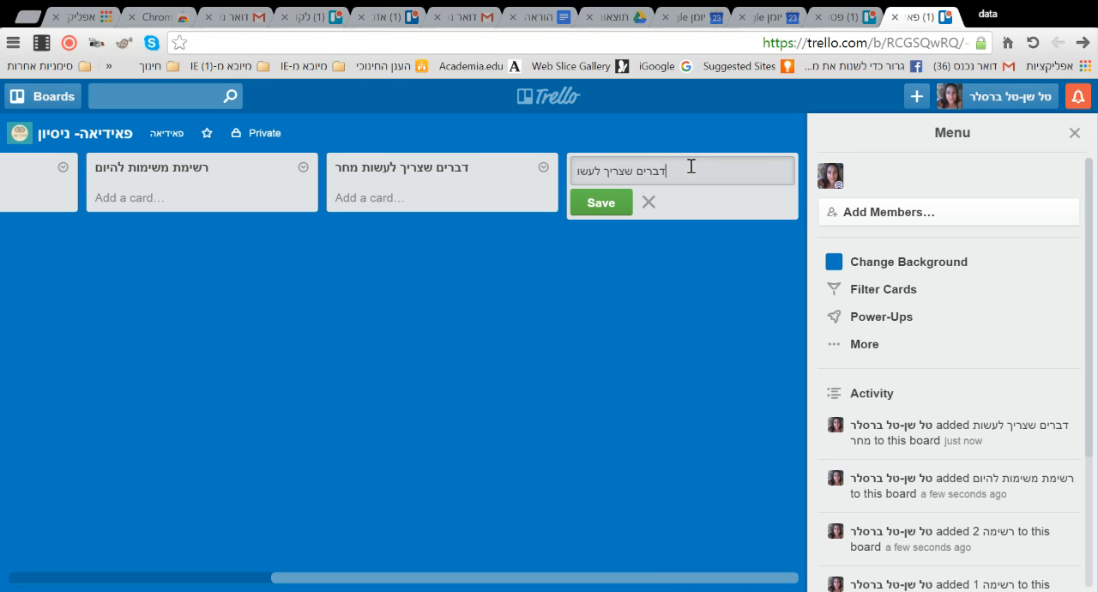
{"action": "type", "text": "ת מתישהו"}
{"action": "left_click", "coordinate": [605, 208]}
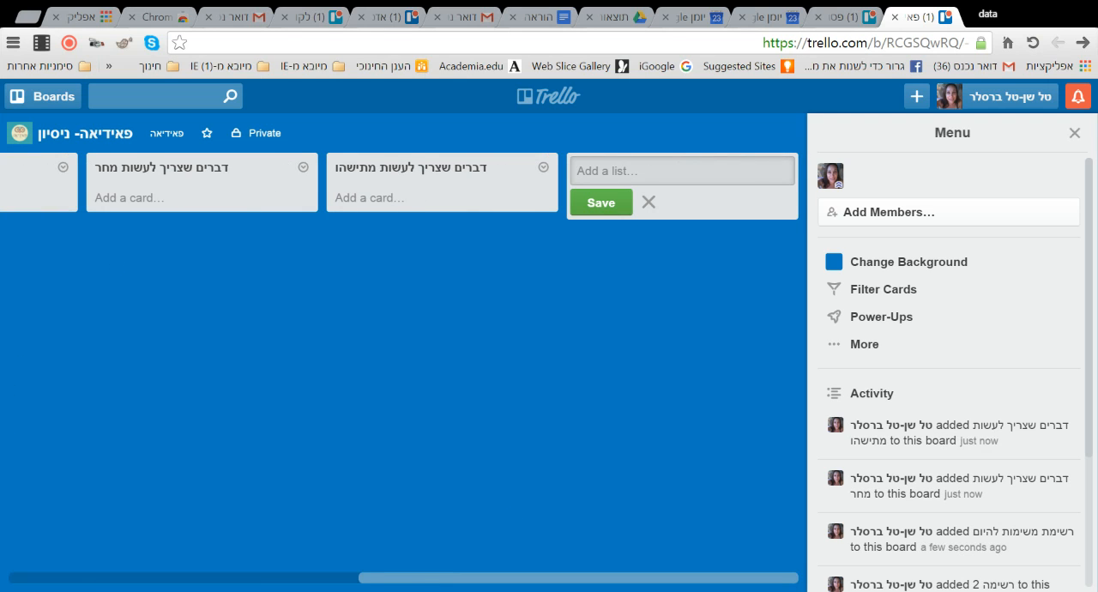
- Add a card titled "להוציא דואר" to the list "רשימה 1"
{"action": "left_click_drag", "start_coordinate": [485, 585], "coordinate": [167, 139]}
{"action": "left_click_drag", "start_coordinate": [401, 585], "coordinate": [49, 583]}
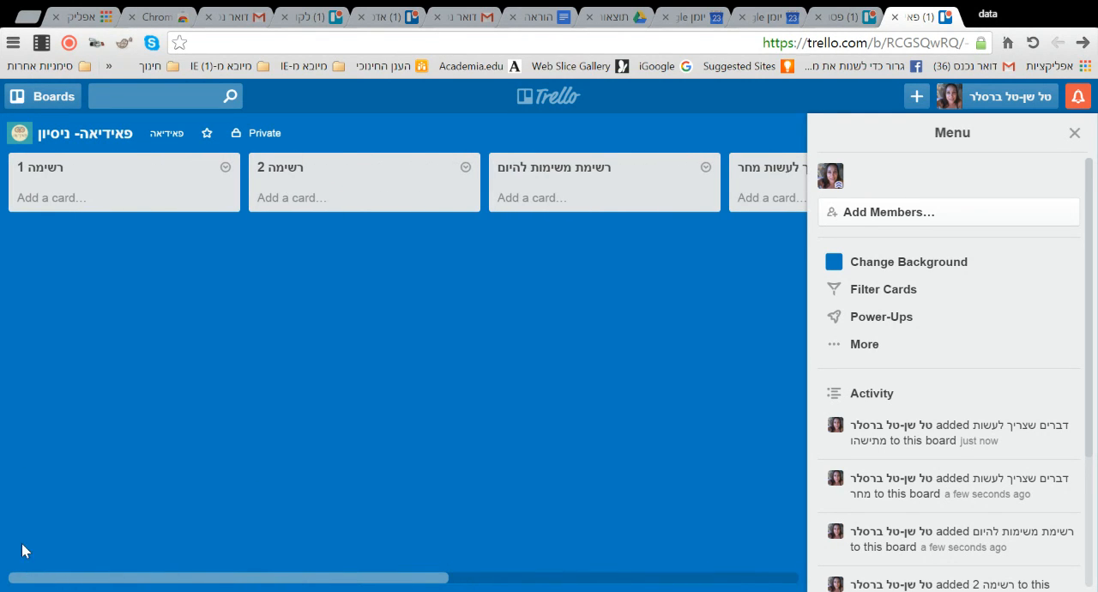
{"action": "left_click", "coordinate": [52, 199]}
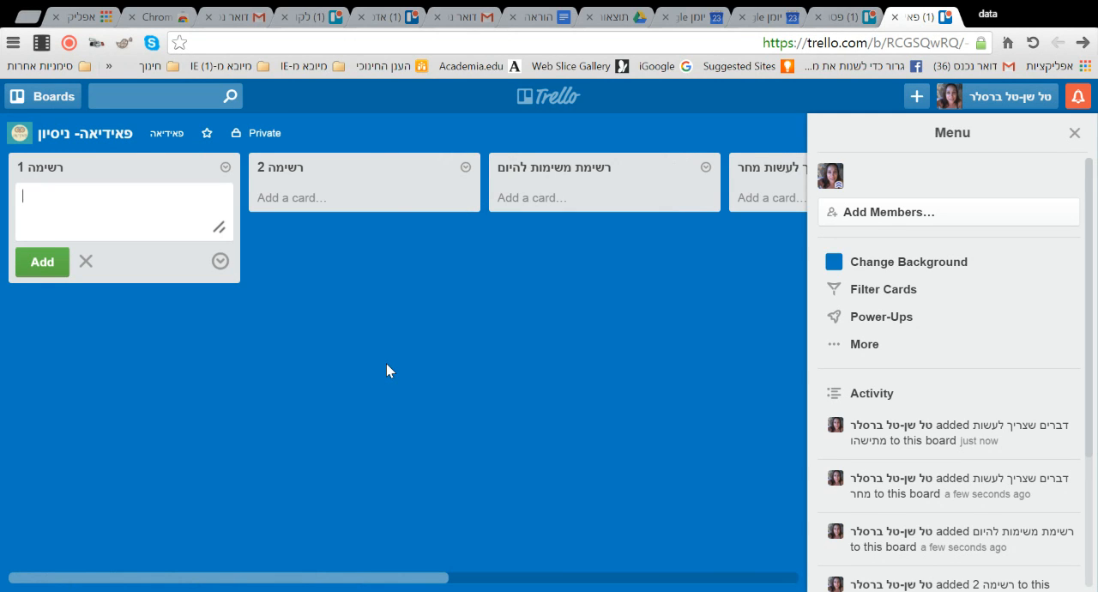
{"action": "type", "text": "להוציא דואר"}
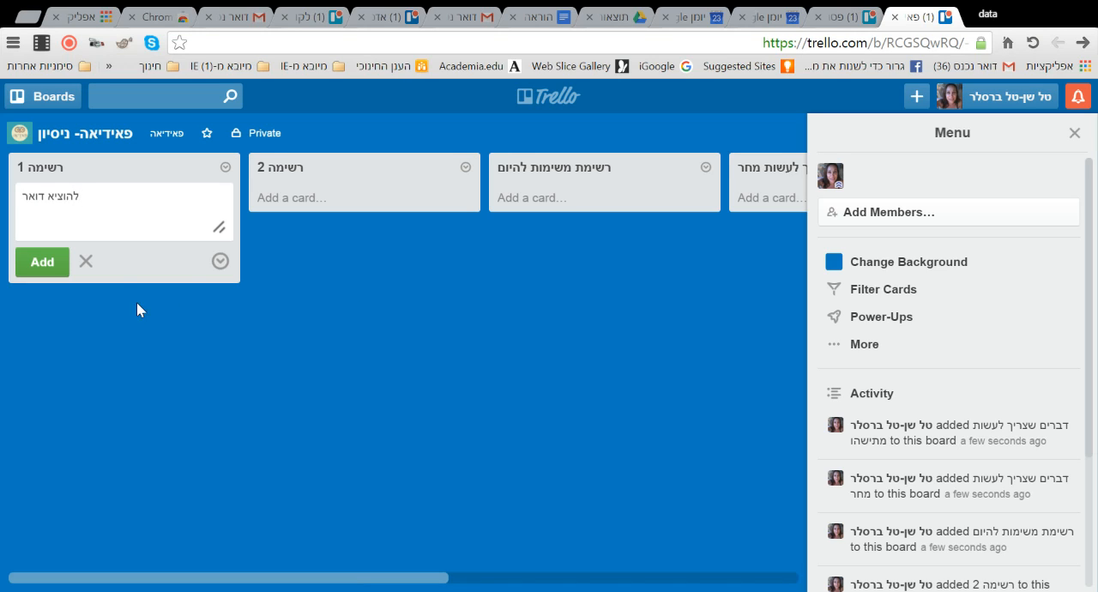
{"action": "left_click", "coordinate": [47, 263]}
- Add two more cards, "לשלוח מייל" and "לכתוב פוסט", to the list "רשימה 1"
{"action": "type", "text": "ל"}
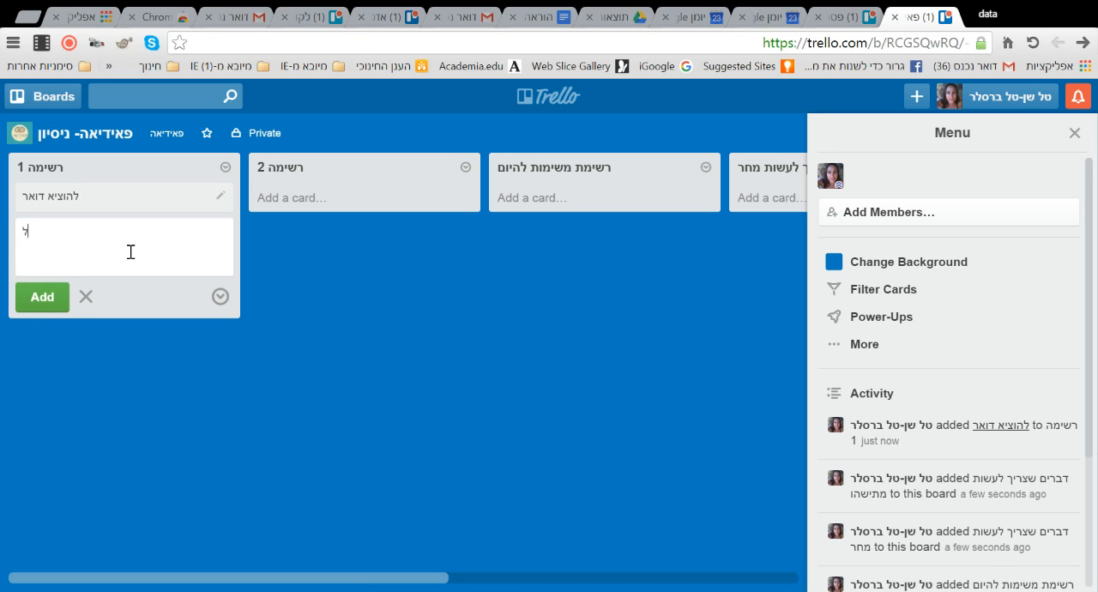
{"action": "type", "text": "שלוח מייל"}
{"action": "left_click", "coordinate": [30, 299]}
{"action": "type", "text": "ל"}
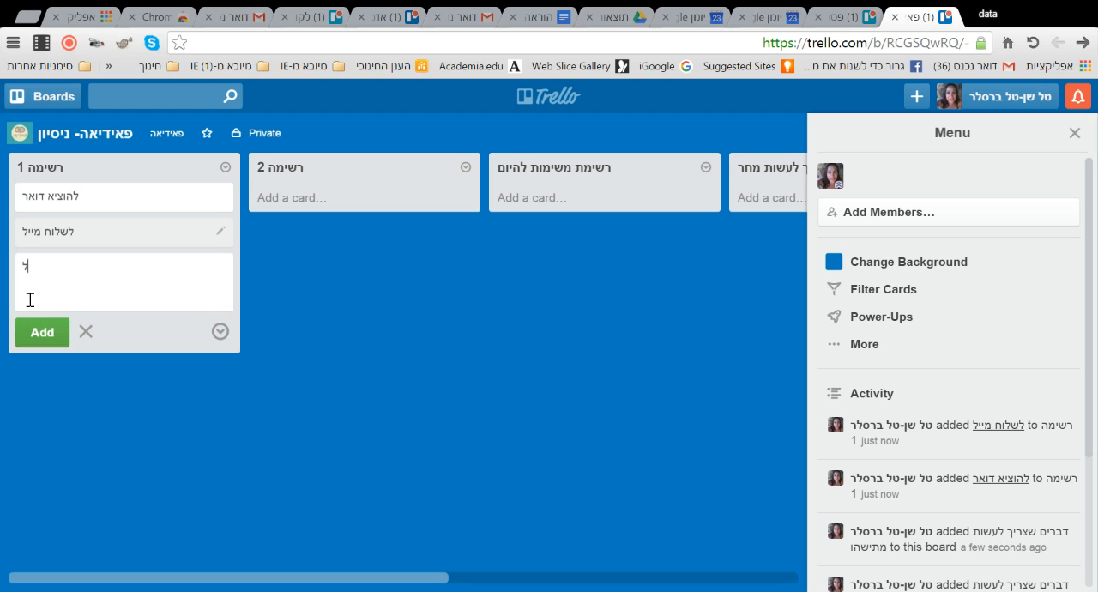
{"action": "type", "text": "כתוב פוסט"}
{"action": "left_click", "coordinate": [41, 336]}
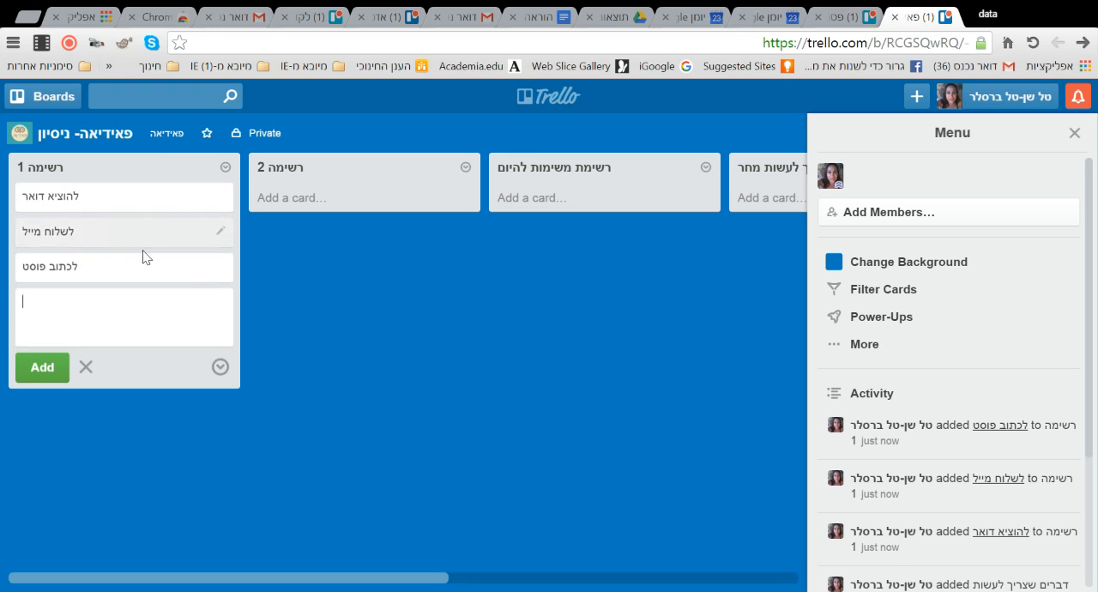
- Move "להוציא דואר" to "רשימה 2" and "לשלוח מייל" to "רשימת משימות להיום", and return both below "לכתוב פוסט" in "רשימה 1"
{"action": "left_click_drag", "start_coordinate": [135, 201], "coordinate": [287, 199]}
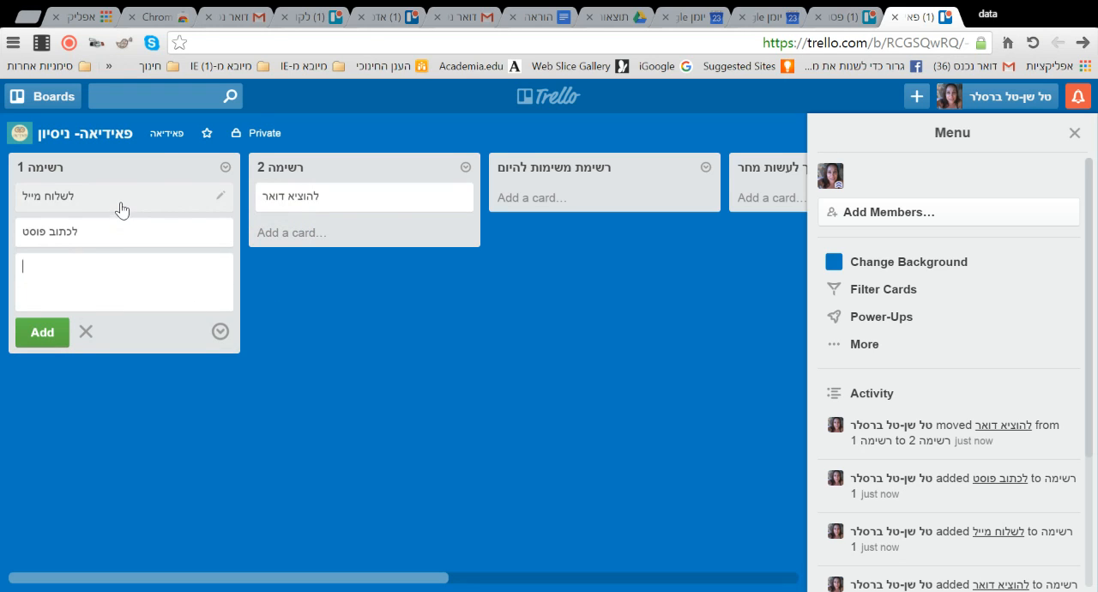
{"action": "left_click_drag", "start_coordinate": [121, 210], "coordinate": [543, 231]}
{"action": "left_click_drag", "start_coordinate": [355, 208], "coordinate": [124, 232]}
{"action": "left_click_drag", "start_coordinate": [583, 201], "coordinate": [84, 228]}
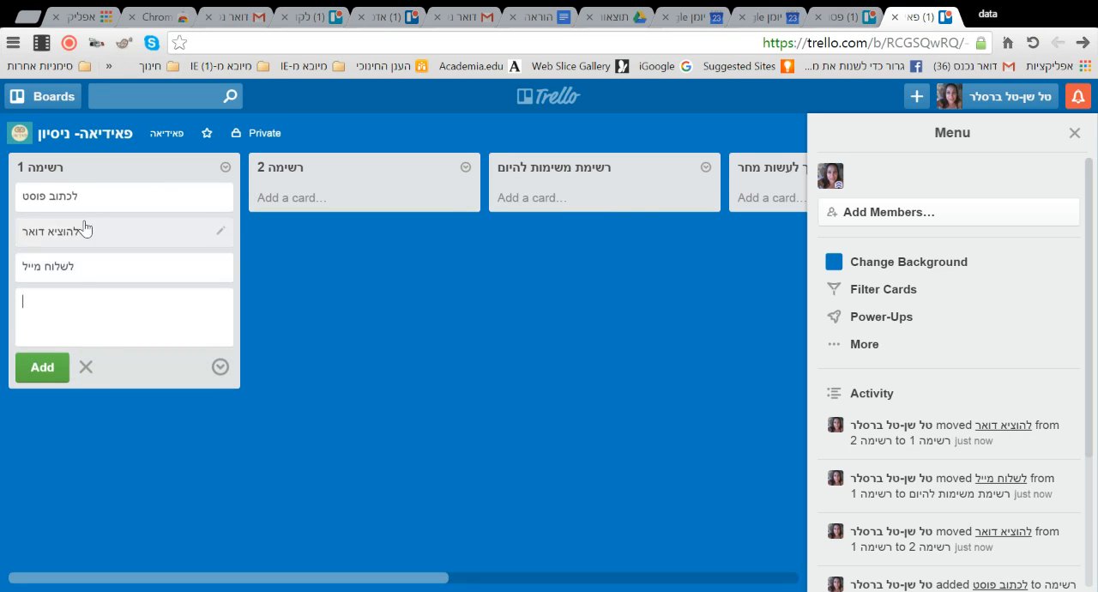
- Look inside the "לכתוב פוסט" card, and glance at the detailed card open in the neighbouring Trello tab
{"action": "left_click", "coordinate": [107, 197]}
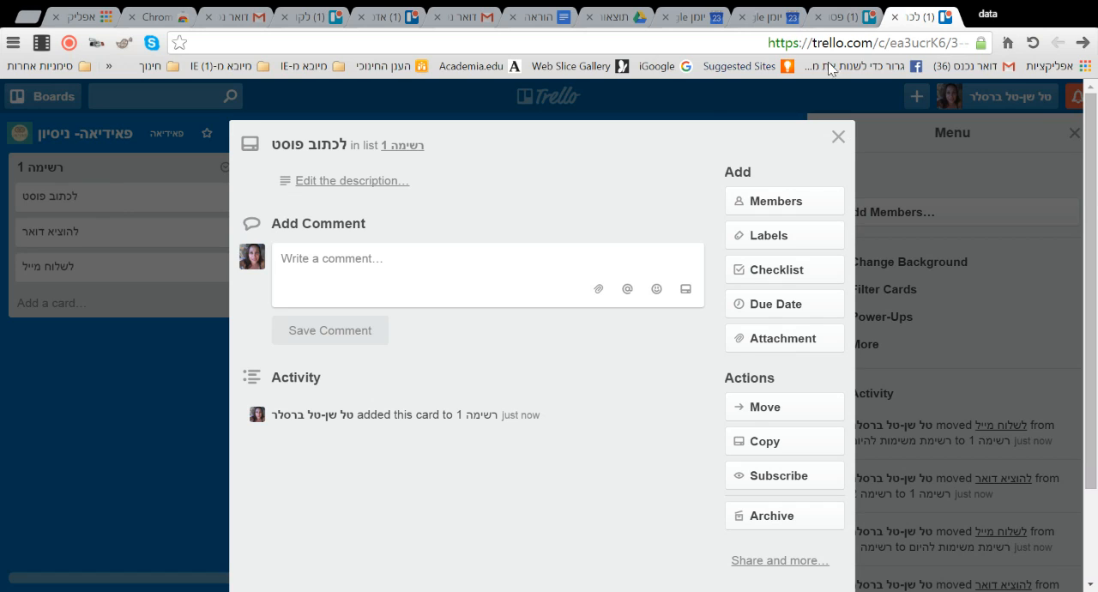
{"action": "left_click", "coordinate": [836, 136]}
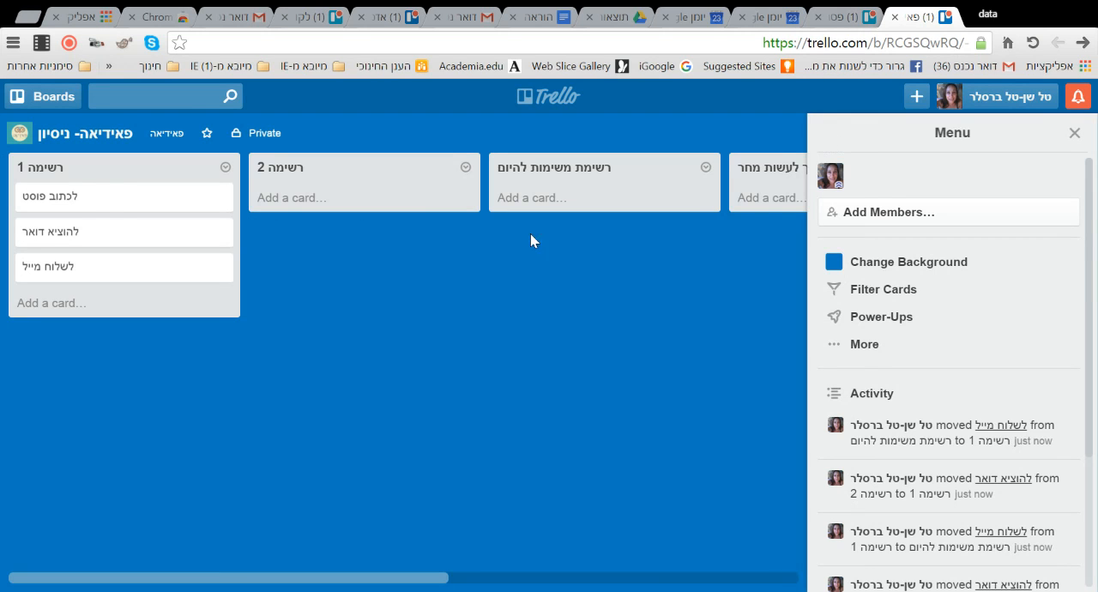
{"action": "left_click", "coordinate": [845, 16]}
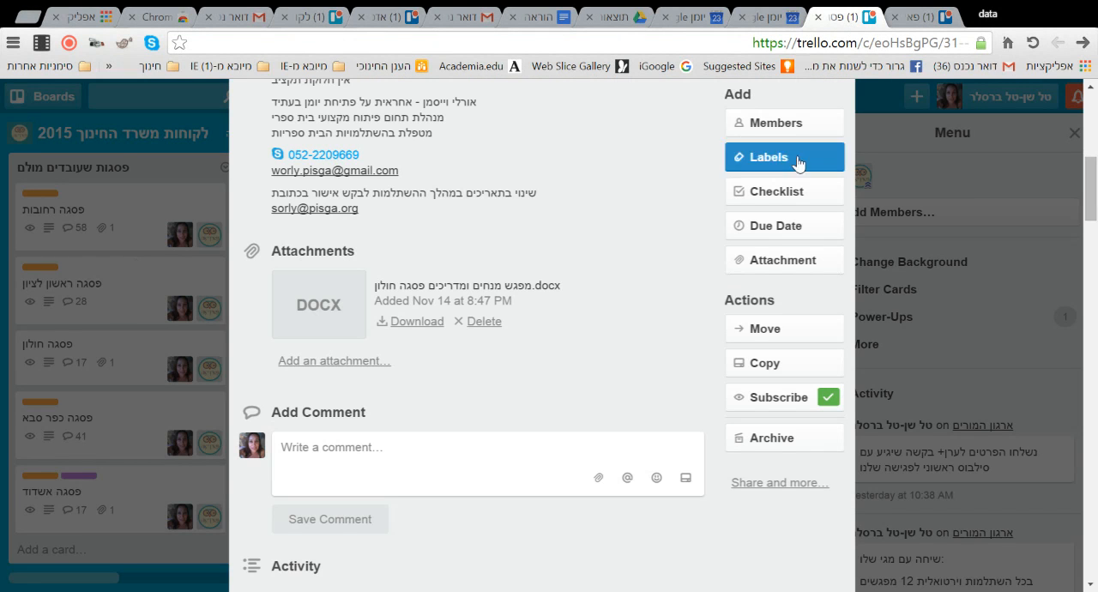
{"action": "left_click", "coordinate": [922, 17]}
- Switch to the "הדרכת טרלו" board and open its "ברוכים הבאים לטרלו" card
{"action": "left_click", "coordinate": [57, 98]}
{"action": "scroll", "coordinate": [117, 275], "scroll_direction": "down", "scroll_amount": 10}
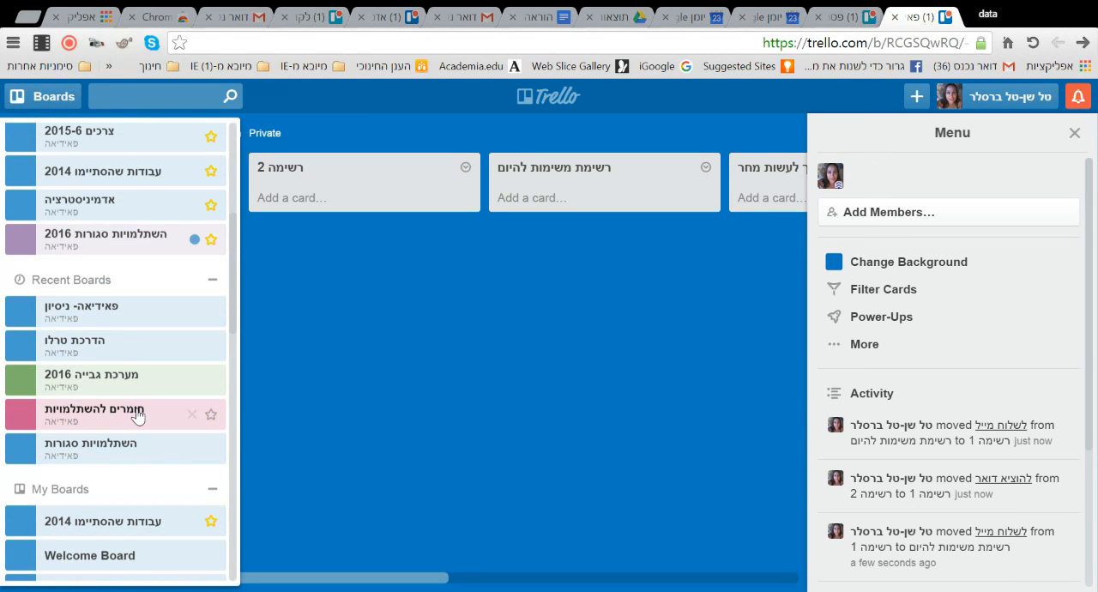
{"action": "left_click", "coordinate": [120, 345]}
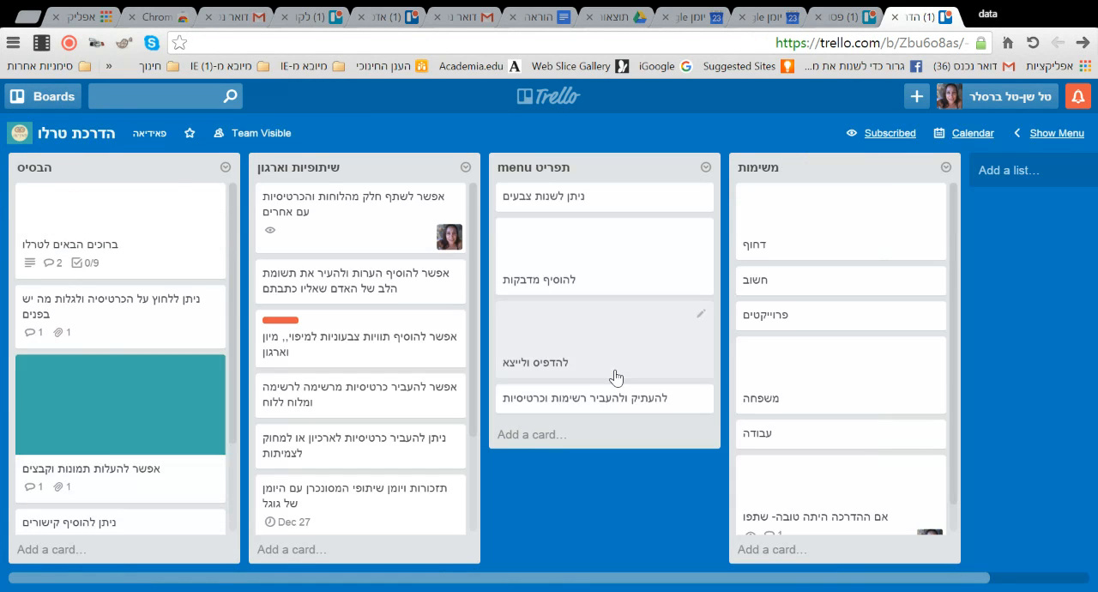
{"action": "left_click", "coordinate": [128, 223]}
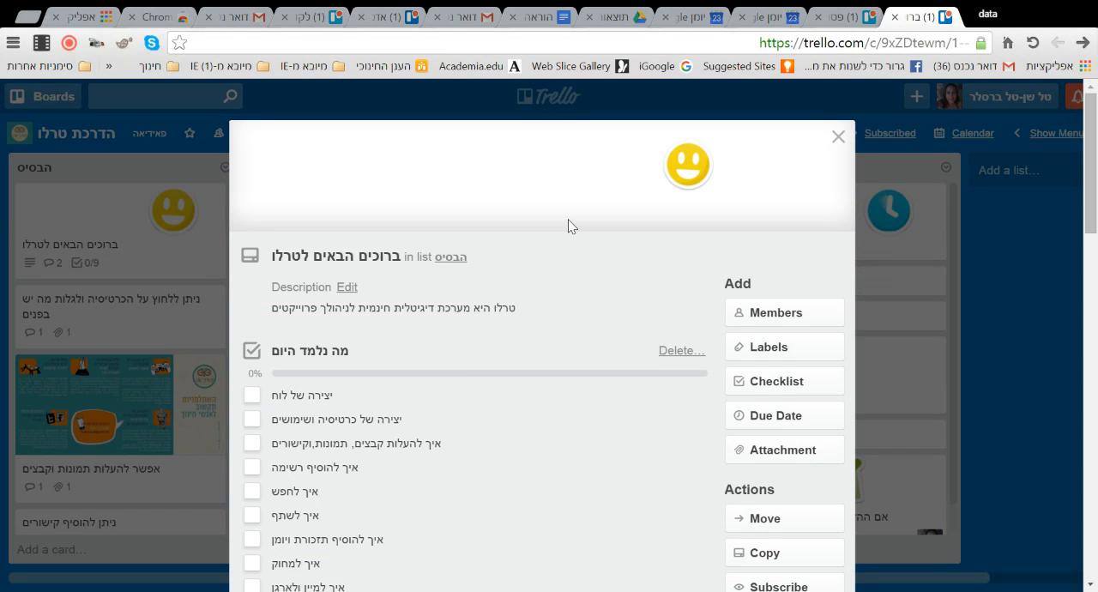
- Mark the checklist items "יצירה של לוח", "יצירה של כרטיסיה ושימושים" and "איך להוסיף רשימה" complete, placing the last one second
{"action": "left_click", "coordinate": [253, 398]}
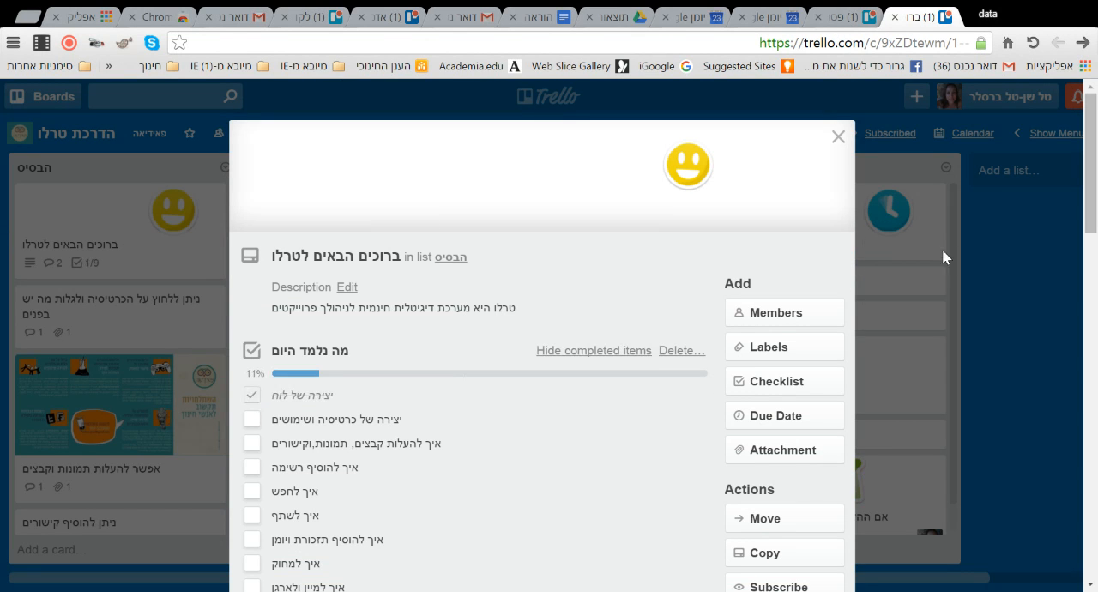
{"action": "scroll", "coordinate": [251, 343], "scroll_direction": "down", "scroll_amount": 3}
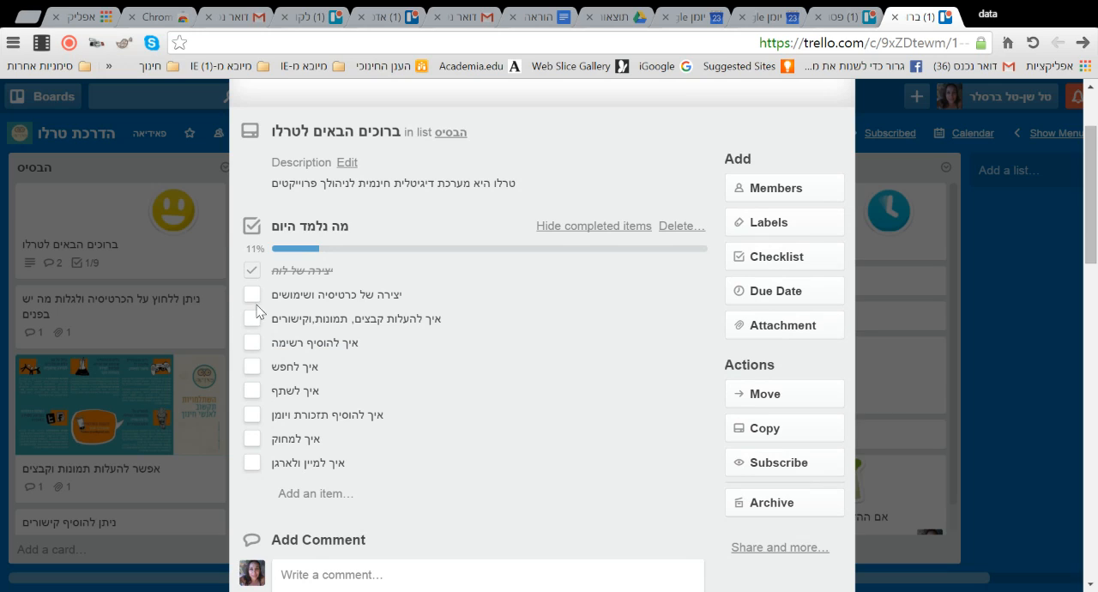
{"action": "left_click", "coordinate": [251, 295]}
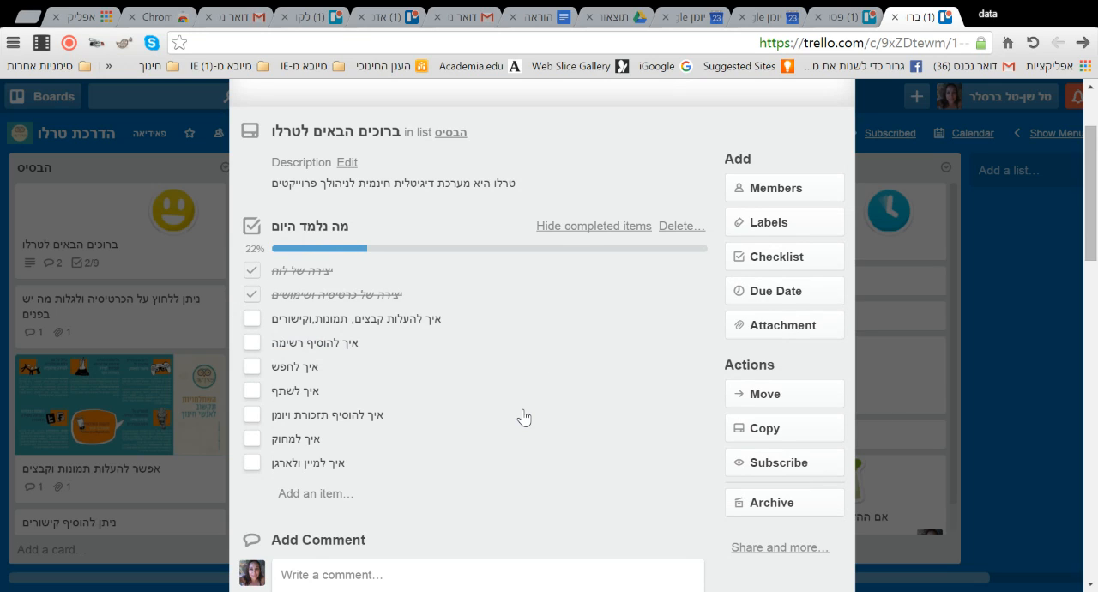
{"action": "left_click", "coordinate": [252, 343]}
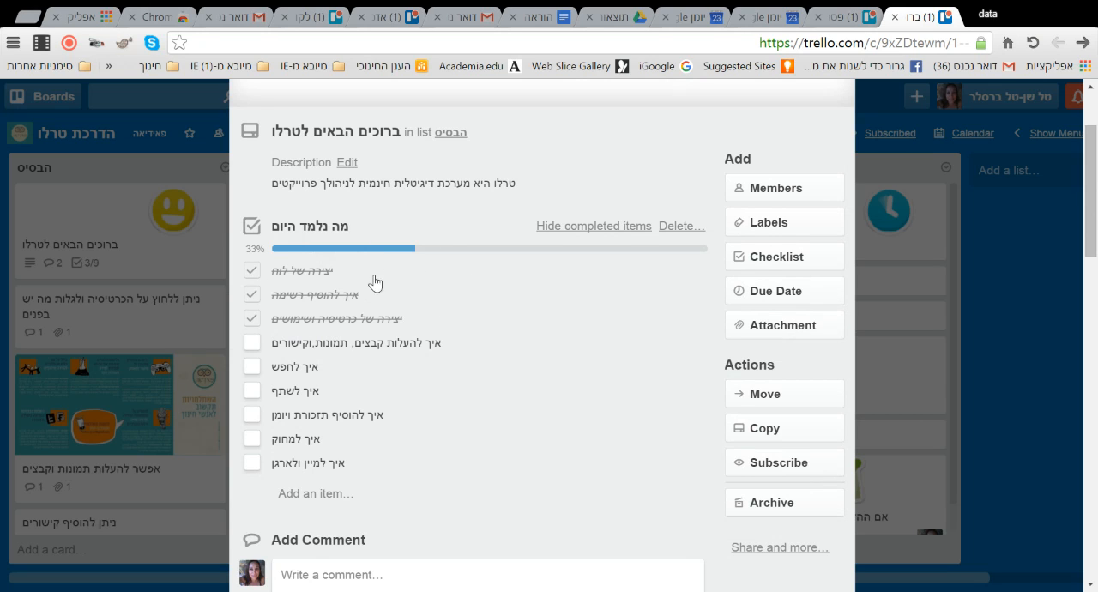
{"action": "left_click_drag", "start_coordinate": [320, 270], "coordinate": [392, 294]}
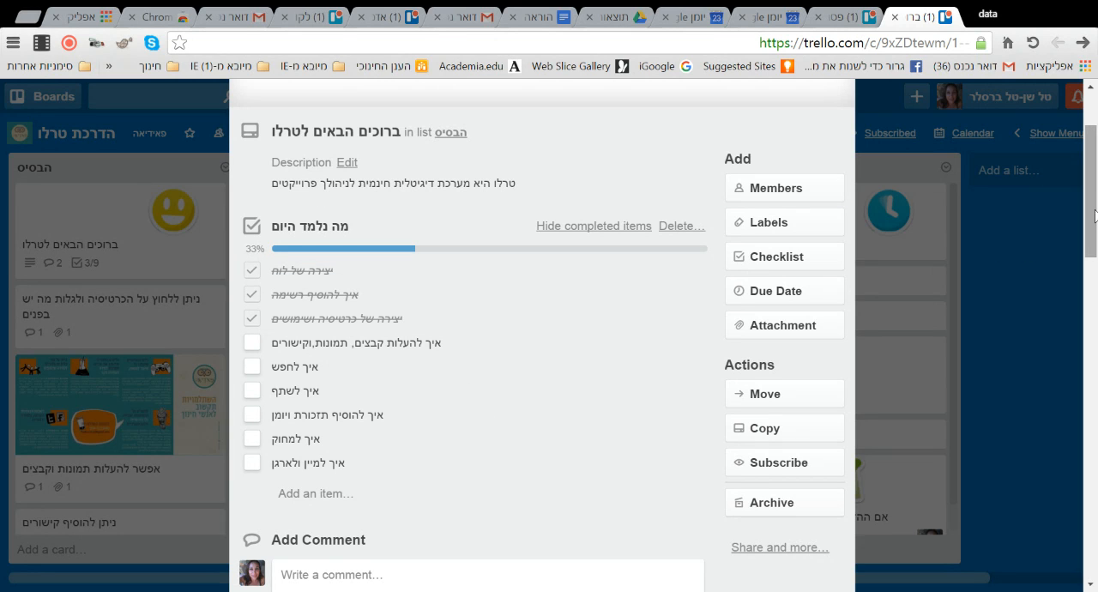
- Assign your own account to the welcome card as a member, adding the פאידיאה משרד account and removing it again
{"action": "mouse_move", "coordinate": [1091, 225]}
{"action": "left_mouse_down"}
{"action": "mouse_move", "coordinate": [1091, 190]}
{"action": "mouse_move", "coordinate": [1093, 238]}
{"action": "left_mouse_up"}
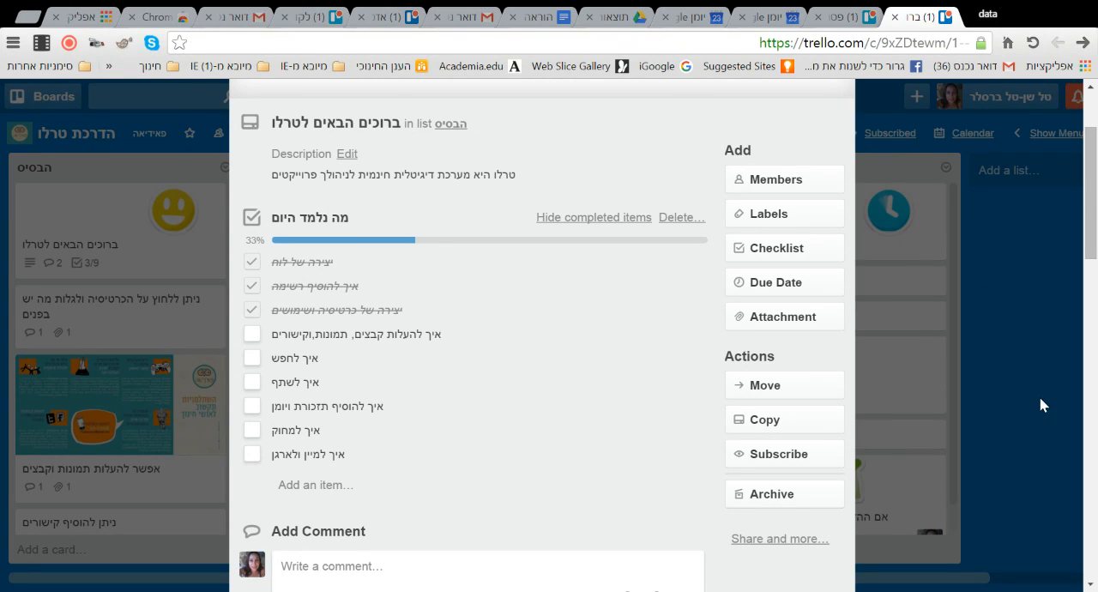
{"action": "left_click", "coordinate": [784, 183]}
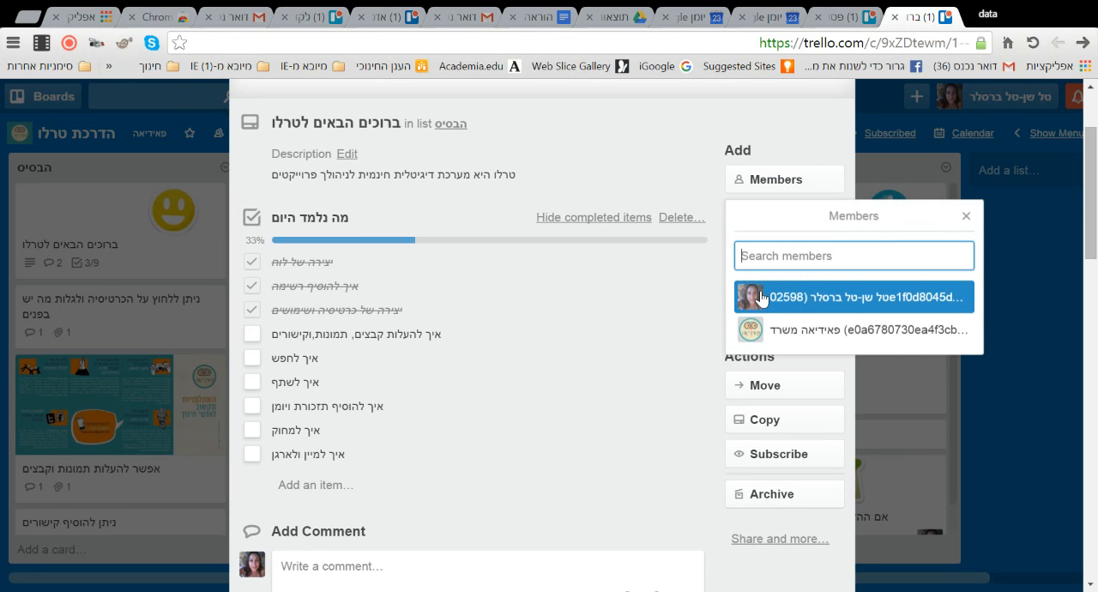
{"action": "left_click", "coordinate": [762, 297]}
{"action": "left_click", "coordinate": [765, 341]}
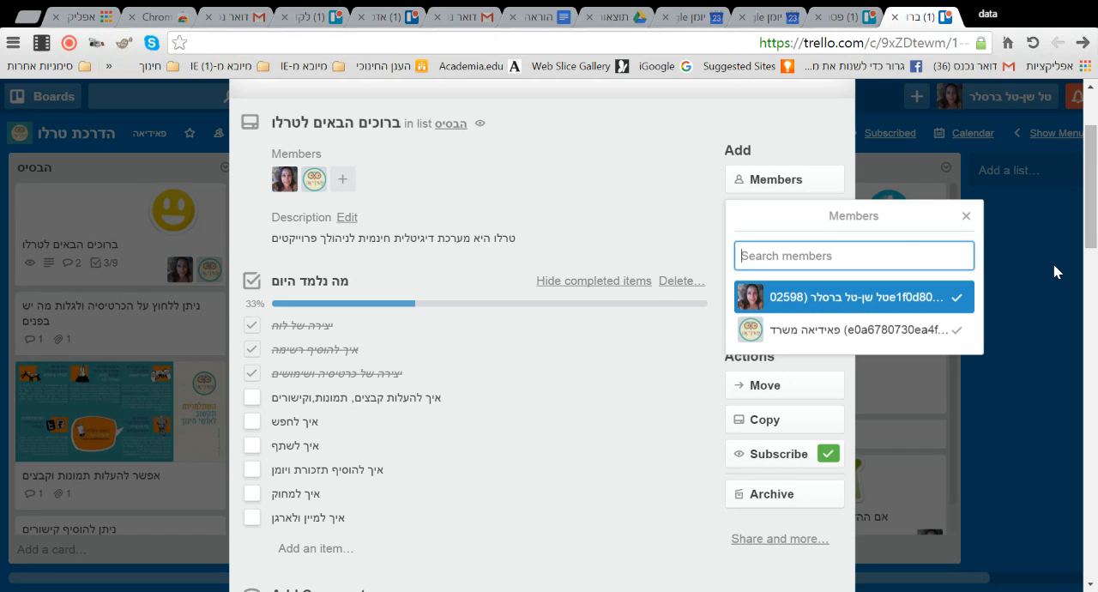
{"action": "left_click", "coordinate": [758, 345]}
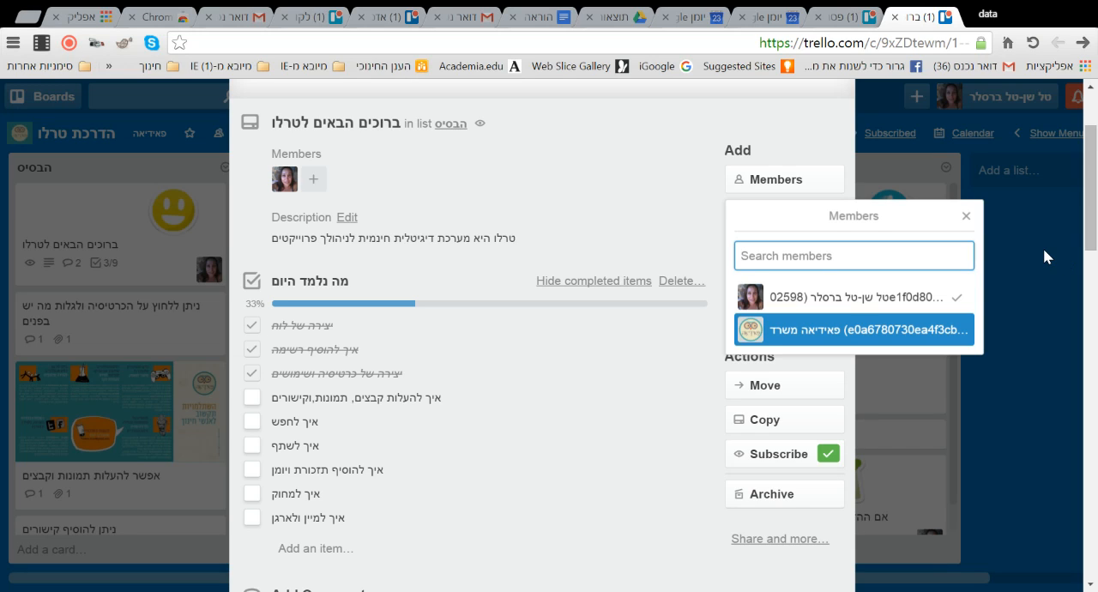
{"action": "left_click", "coordinate": [966, 216]}
- Attach the existing red "לא לשכוח" label to the welcome card
{"action": "left_click", "coordinate": [783, 216]}
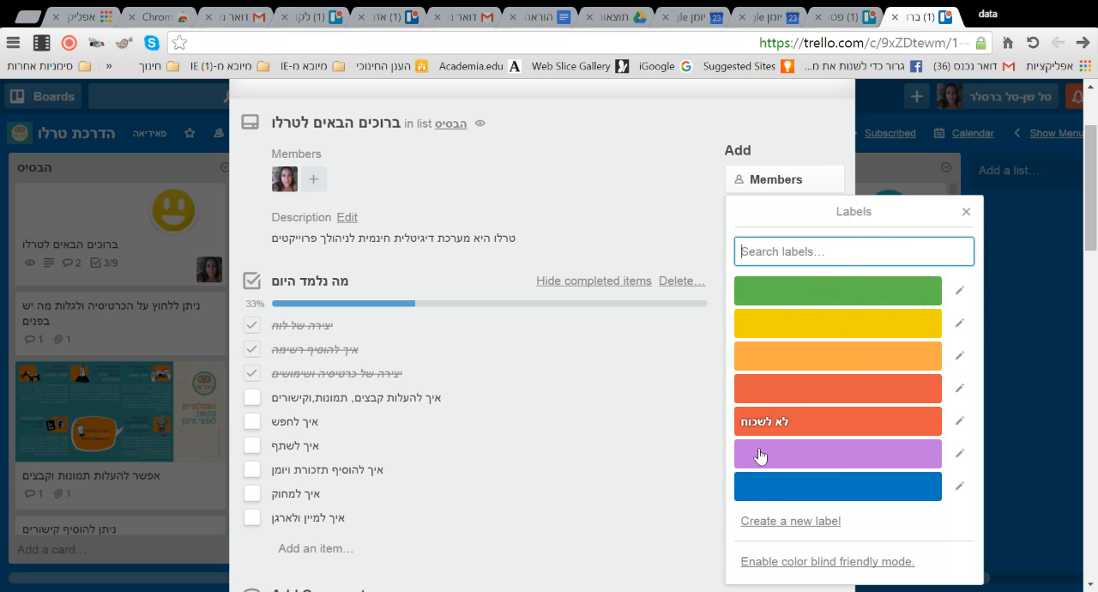
{"action": "left_click", "coordinate": [879, 422]}
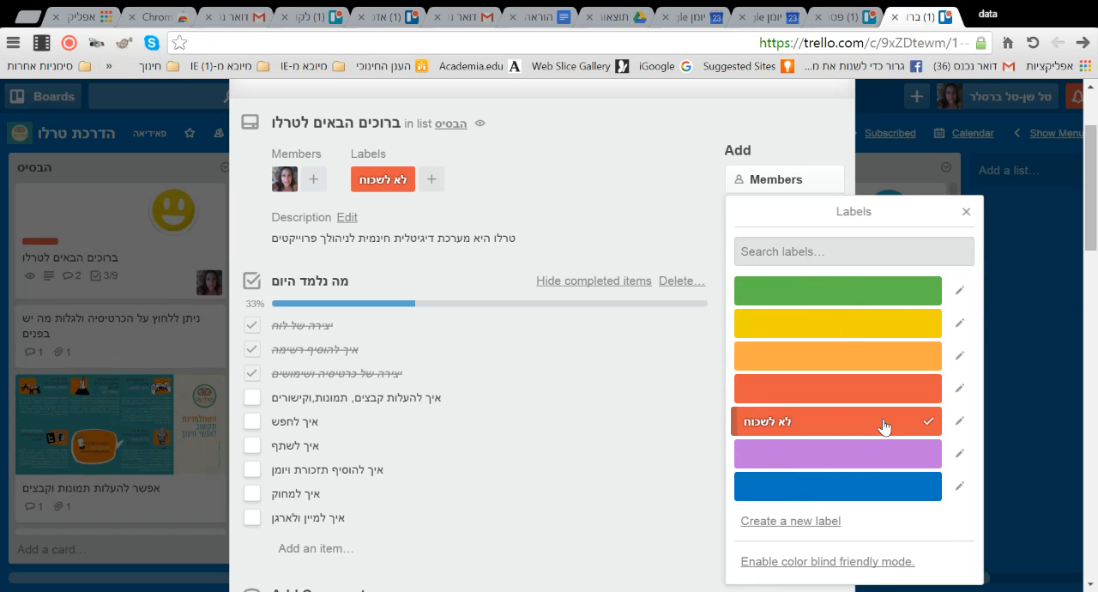
- Create a yellow label named "לשלוח דחוף" from the welcome card and take it off the card again
{"action": "left_click", "coordinate": [408, 192]}
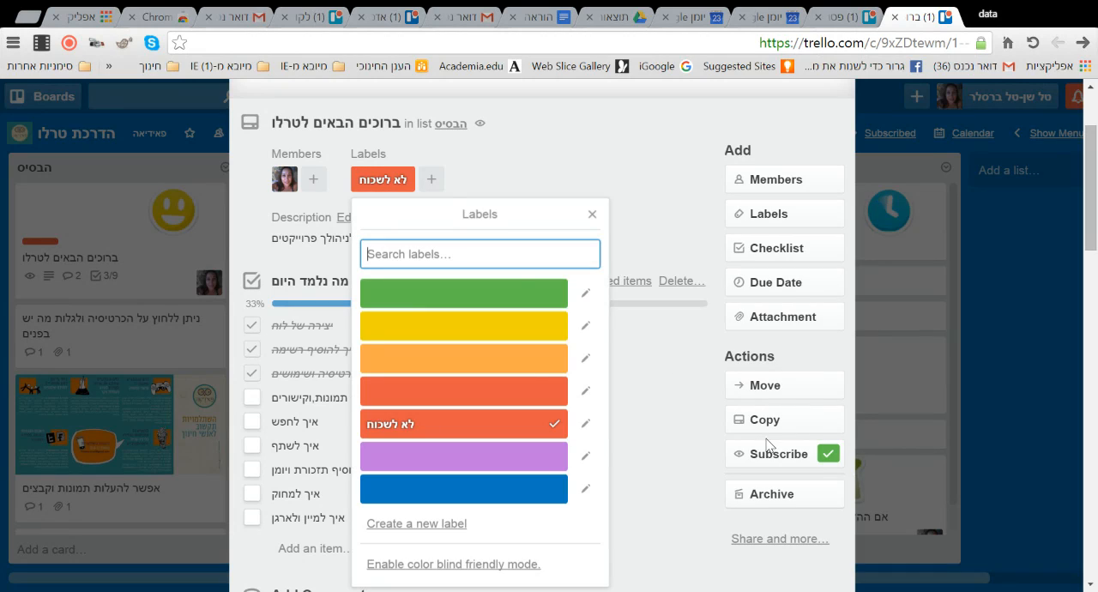
{"action": "left_click", "coordinate": [419, 525]}
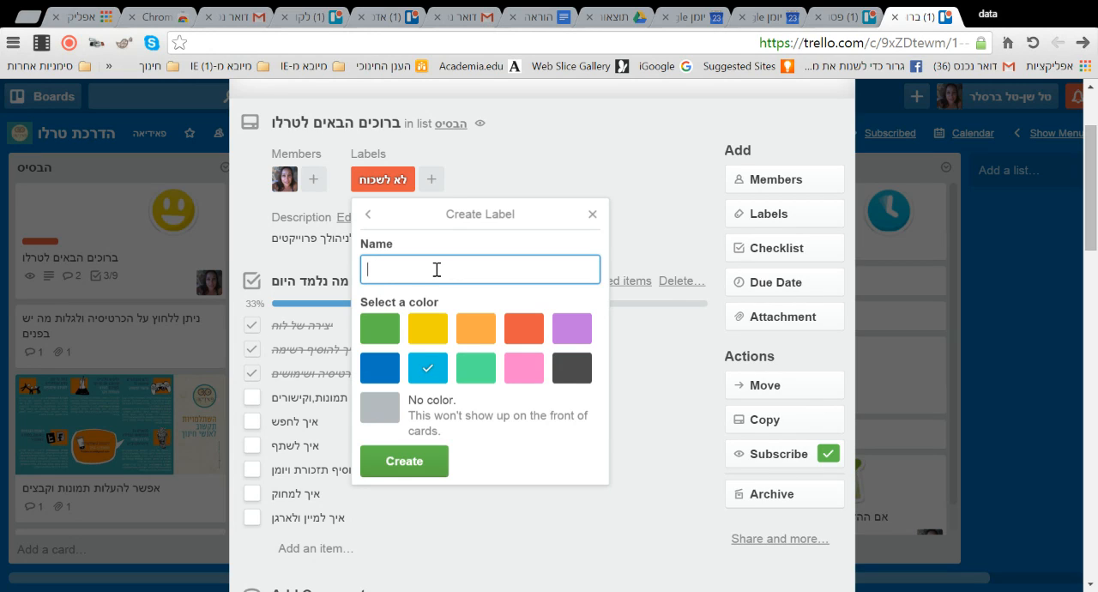
{"action": "type", "text": "לשלוח דחוף"}
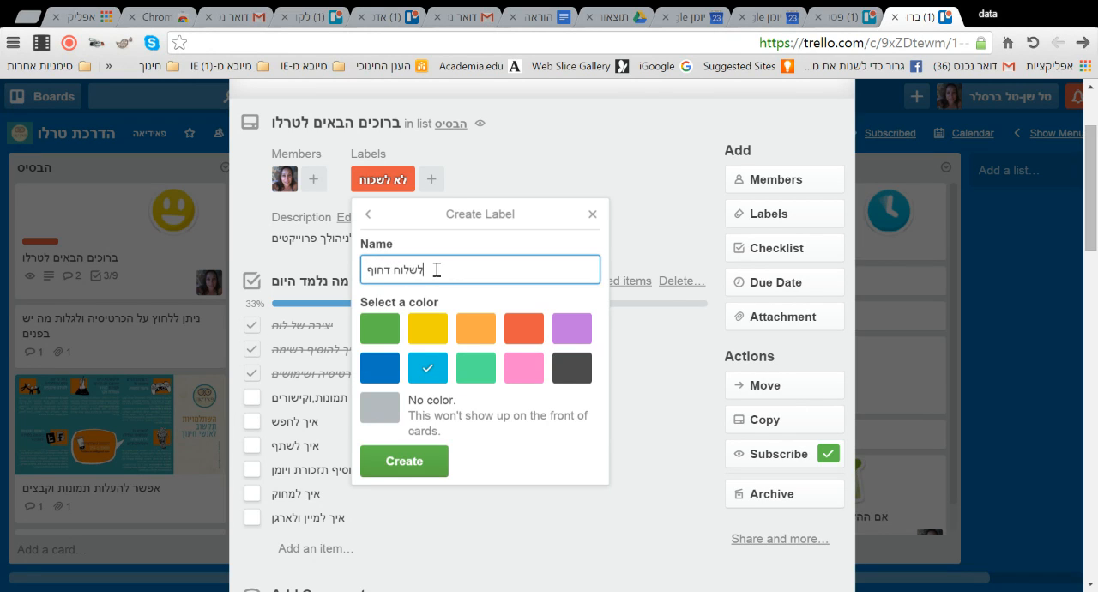
{"action": "left_click", "coordinate": [427, 329]}
{"action": "left_click", "coordinate": [432, 461]}
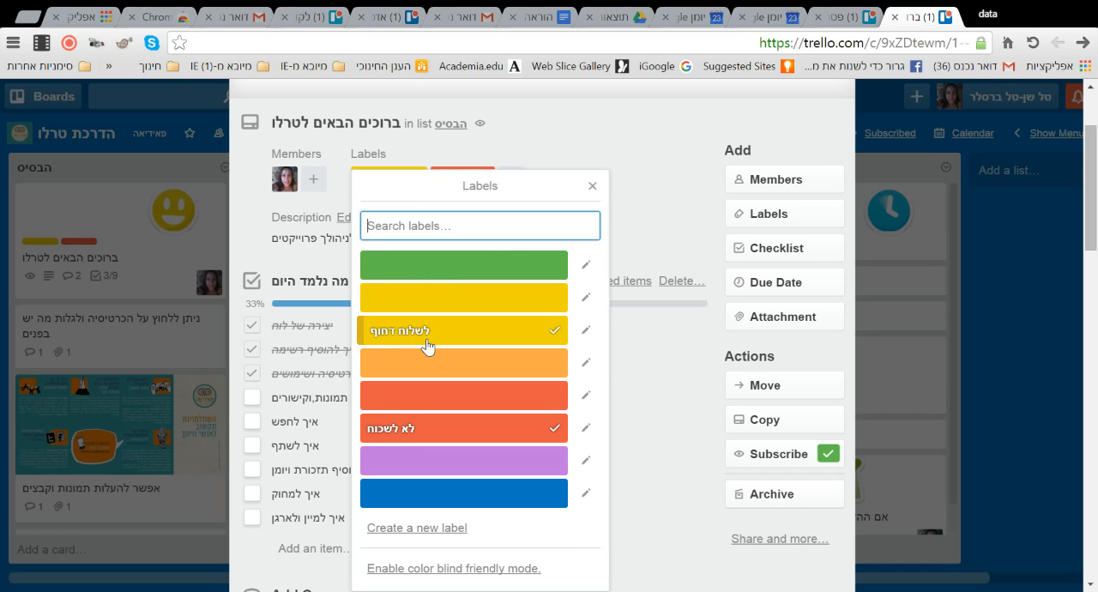
{"action": "left_click", "coordinate": [592, 186]}
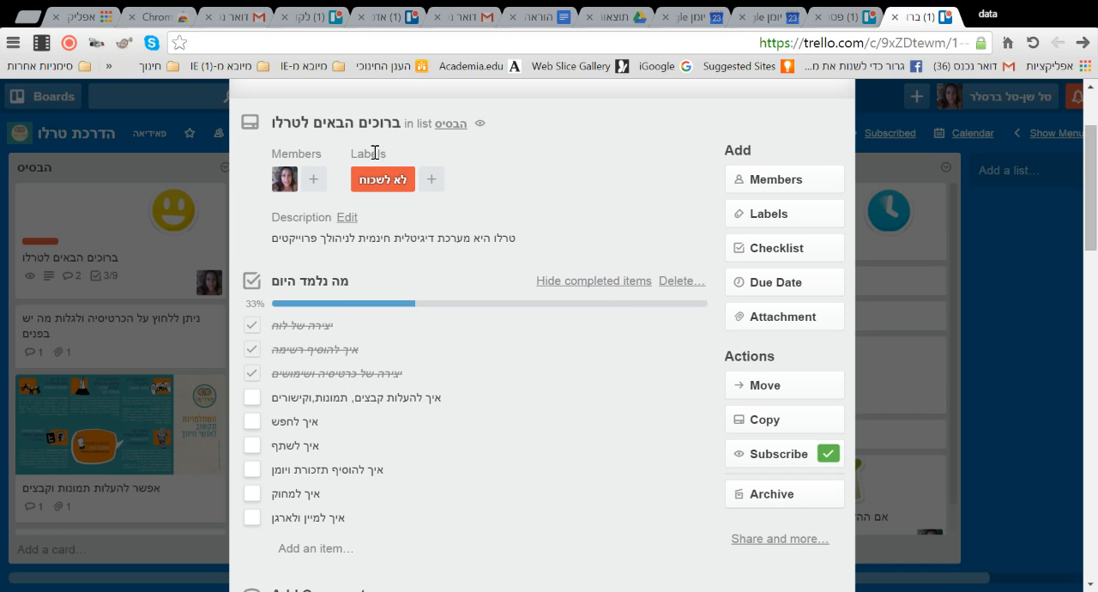
- Replace the welcome card's red "לא לשכוח" label with the yellow "לשלוח דחוף" label
{"action": "left_click", "coordinate": [381, 194]}
{"action": "left_click", "coordinate": [463, 324]}
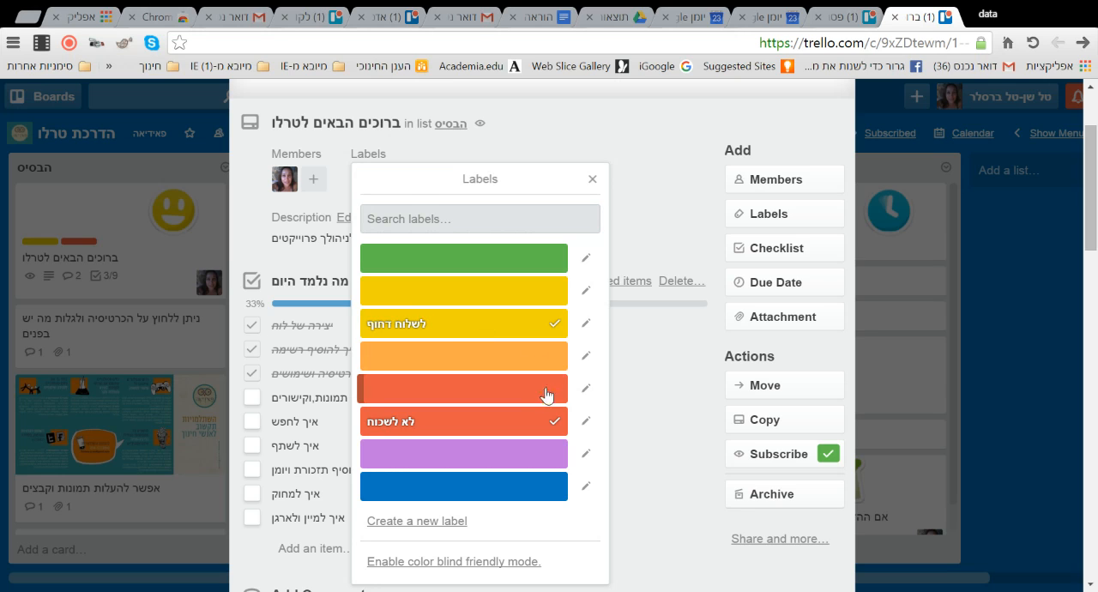
{"action": "left_click", "coordinate": [527, 425]}
{"action": "left_click", "coordinate": [591, 178]}
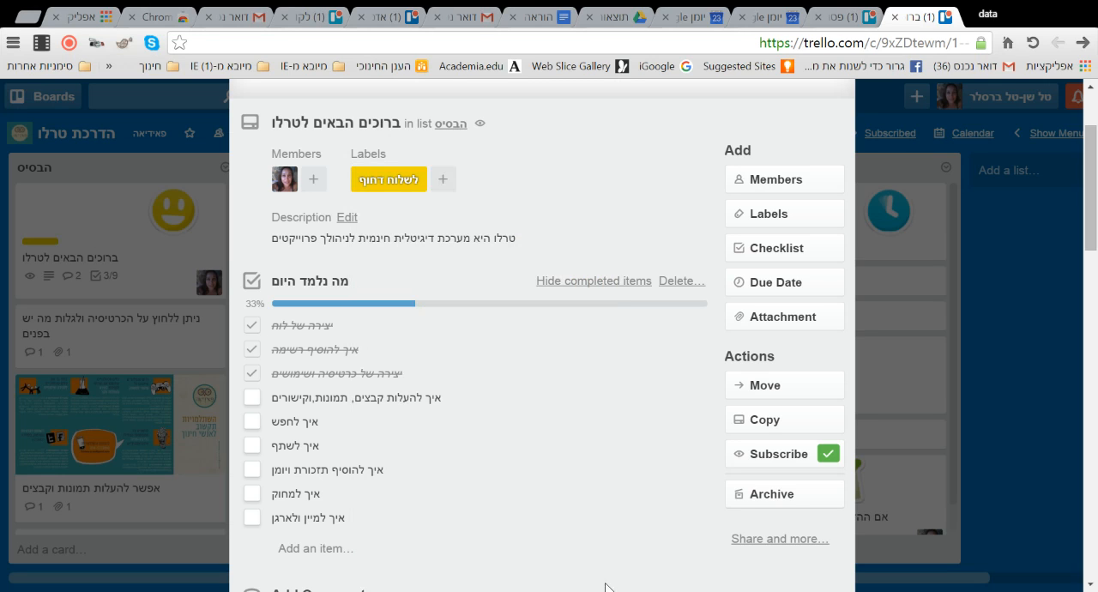
- Add a second checklist titled "להביא להרצאה" to the welcome card
{"action": "left_click", "coordinate": [749, 249]}
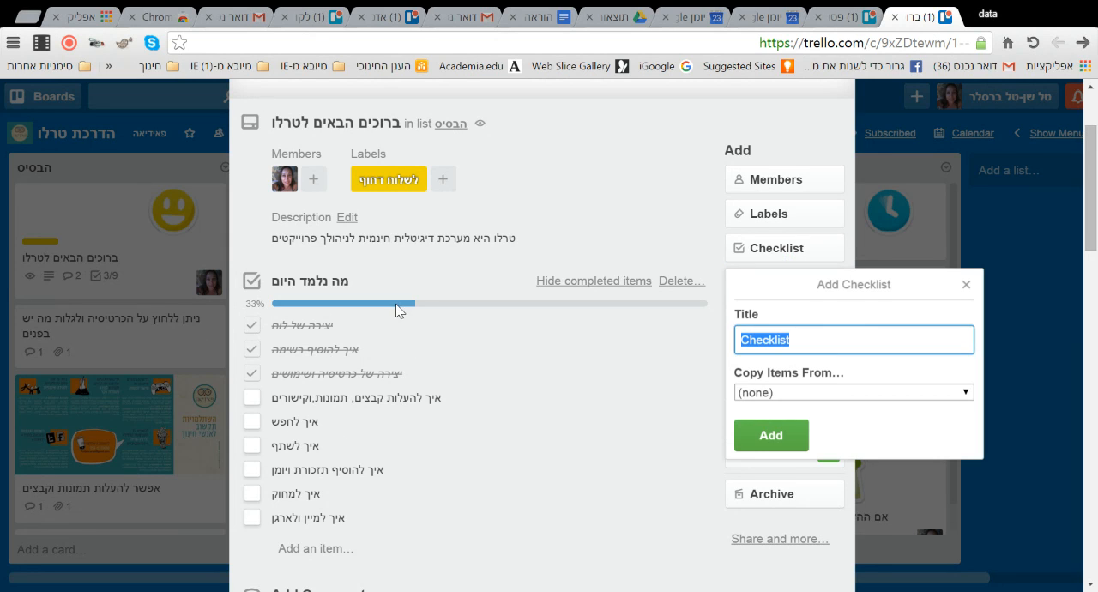
{"action": "left_click", "coordinate": [799, 337]}
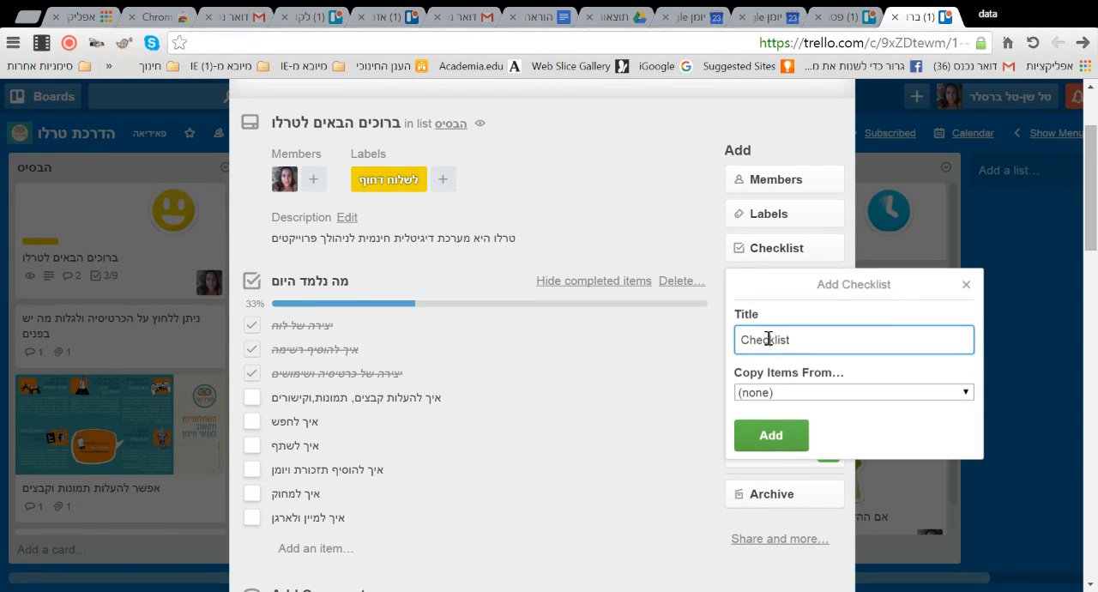
{"action": "double_click", "coordinate": [771, 338]}
{"action": "type", "text": "להביא לארוע"}
{"action": "key", "text": "BackSpace"}
{"action": "type", "text": "ע"}
{"action": "key", "text": "BackSpace"}
{"action": "key", "text": "BackSpace"}
{"action": "key", "text": "BackSpace"}
{"action": "key", "text": "BackSpace"}
{"action": "type", "text": "הרצאה"}
{"action": "left_click", "coordinate": [795, 447]}
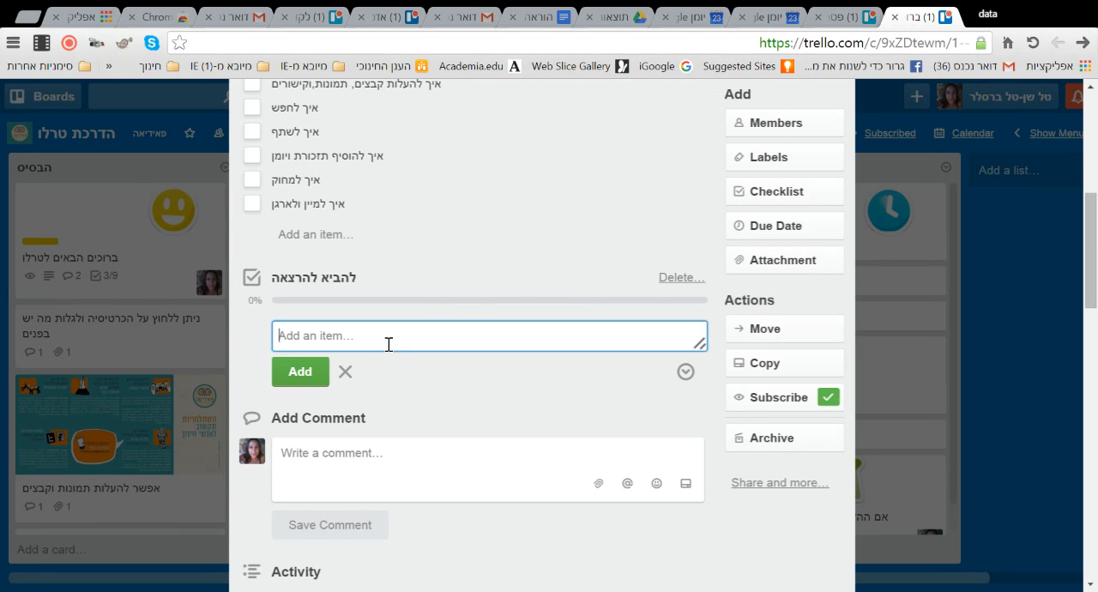
- Add the items "נייד", "מטען", "פעילות", "ספר" and "אייפד" to the "להביא להרצאה" checklist
{"action": "type", "text": "נייד"}
{"action": "key", "text": "Return"}
{"action": "type", "text": "מטען"}
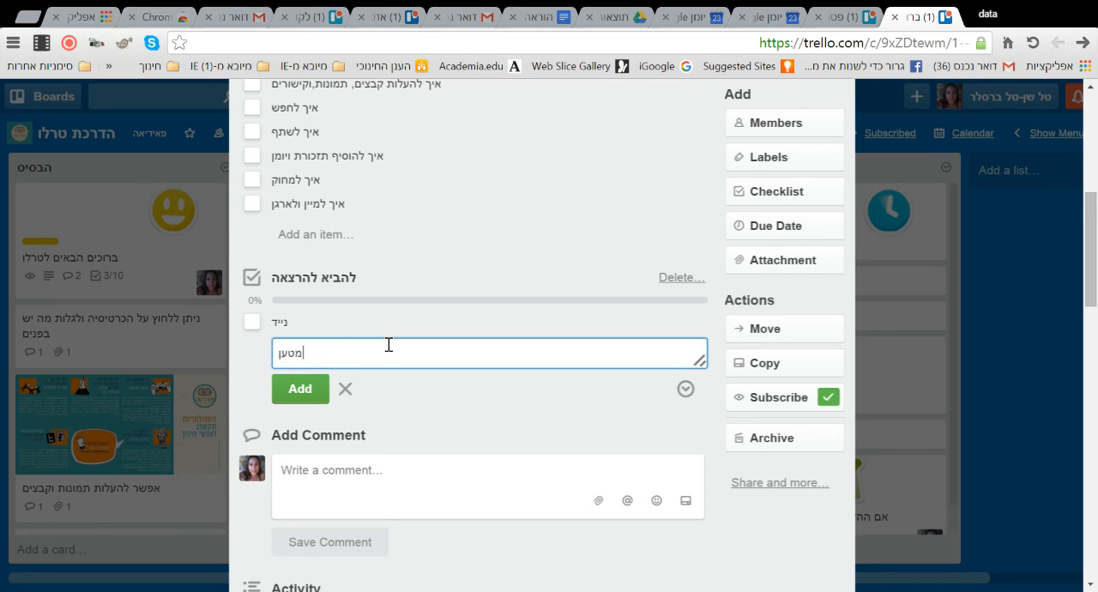
{"action": "key", "text": "Return"}
{"action": "type", "text": "פעיל"}
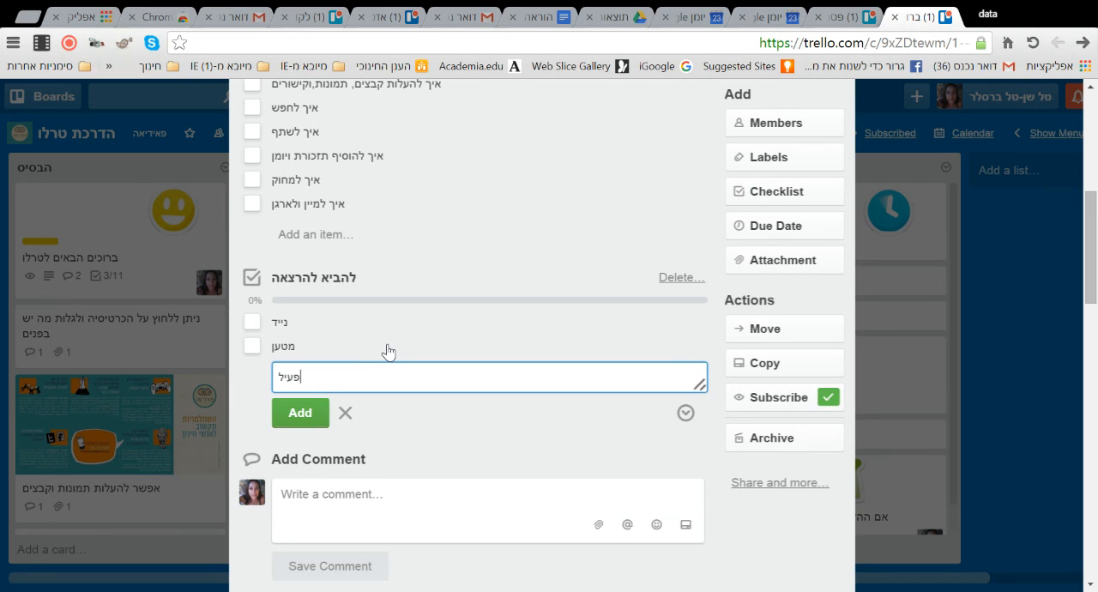
{"action": "type", "text": "ות"}
{"action": "key", "text": "Return"}
{"action": "type", "text": "ספ"}
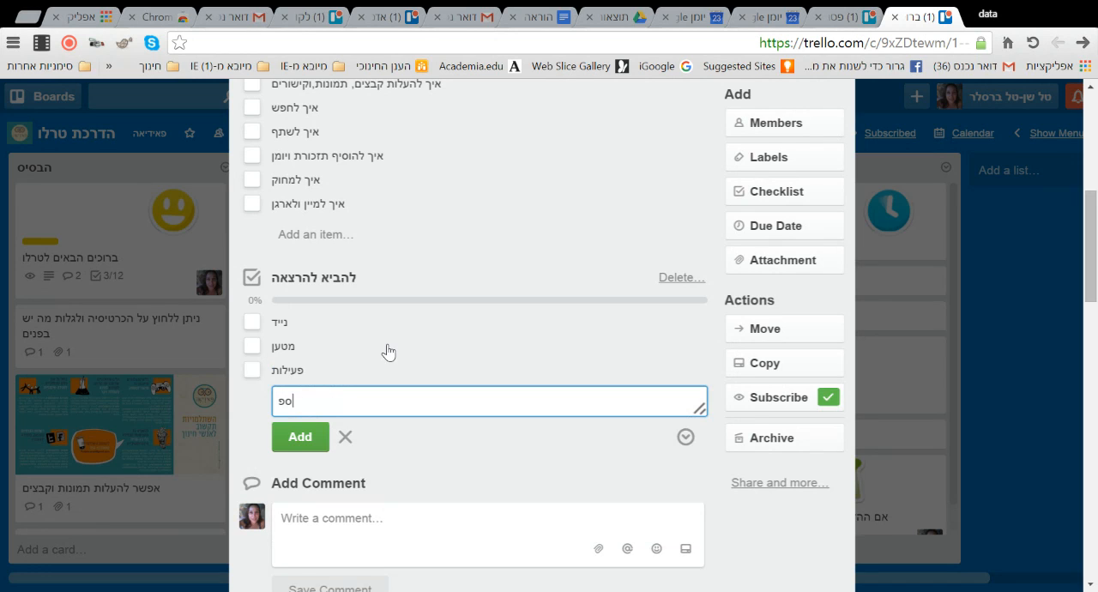
{"action": "type", "text": "ר"}
{"action": "key", "text": "Return"}
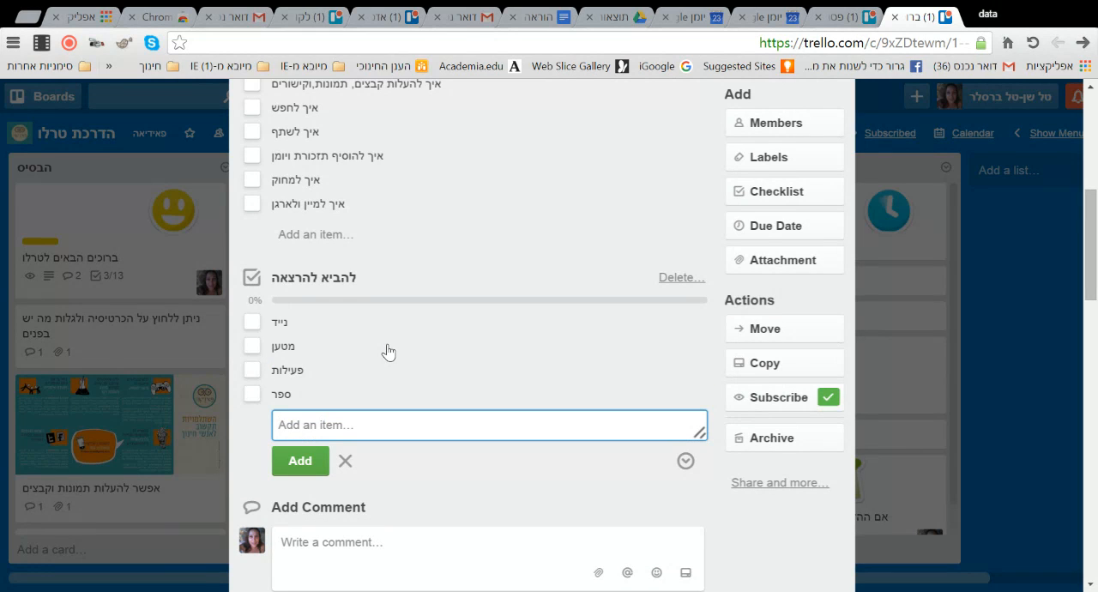
{"action": "type", "text": "אייפד"}
{"action": "key", "text": "Return"}
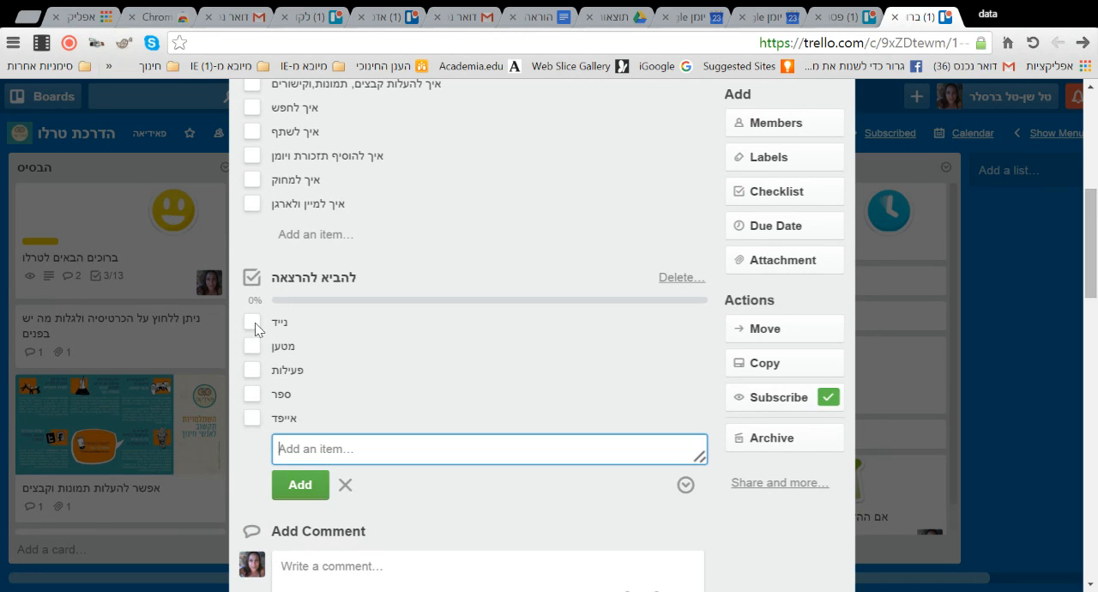
- Mark "נייד", "מטען", "פעילות" and "ספר" complete in the "להביא להרצאה" checklist
{"action": "left_click", "coordinate": [254, 324]}
{"action": "left_click", "coordinate": [254, 348]}
{"action": "left_click", "coordinate": [255, 372]}
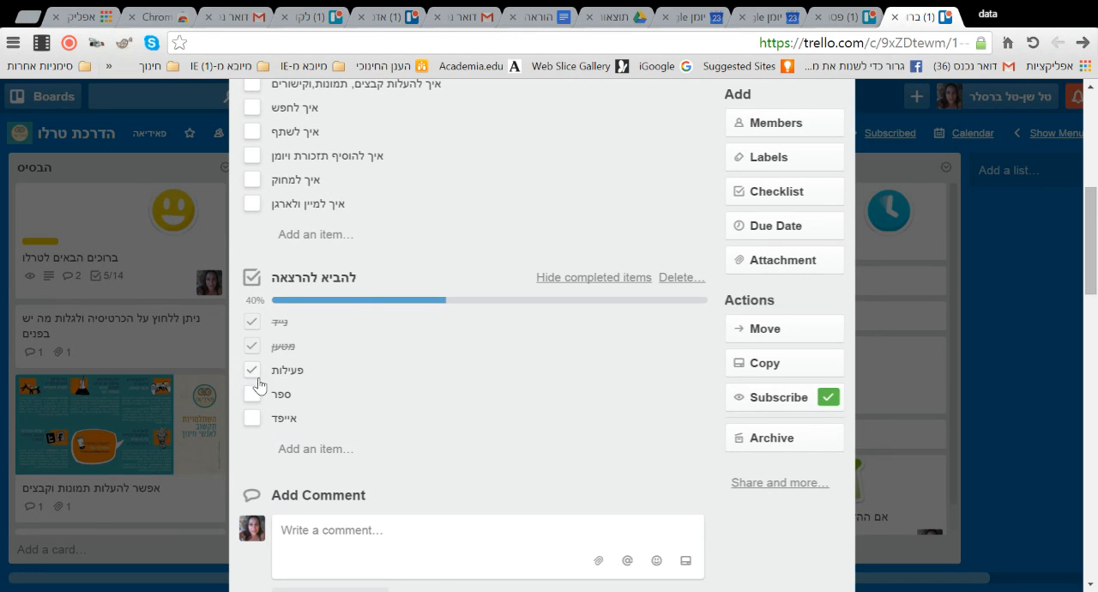
{"action": "left_click", "coordinate": [252, 396]}
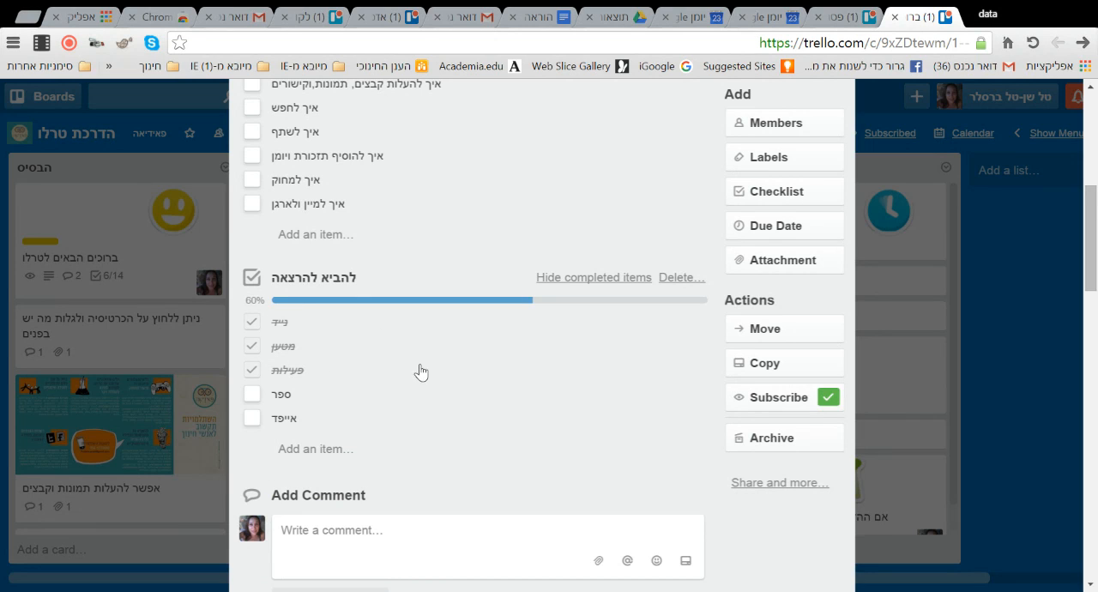
{"action": "left_click", "coordinate": [253, 396]}
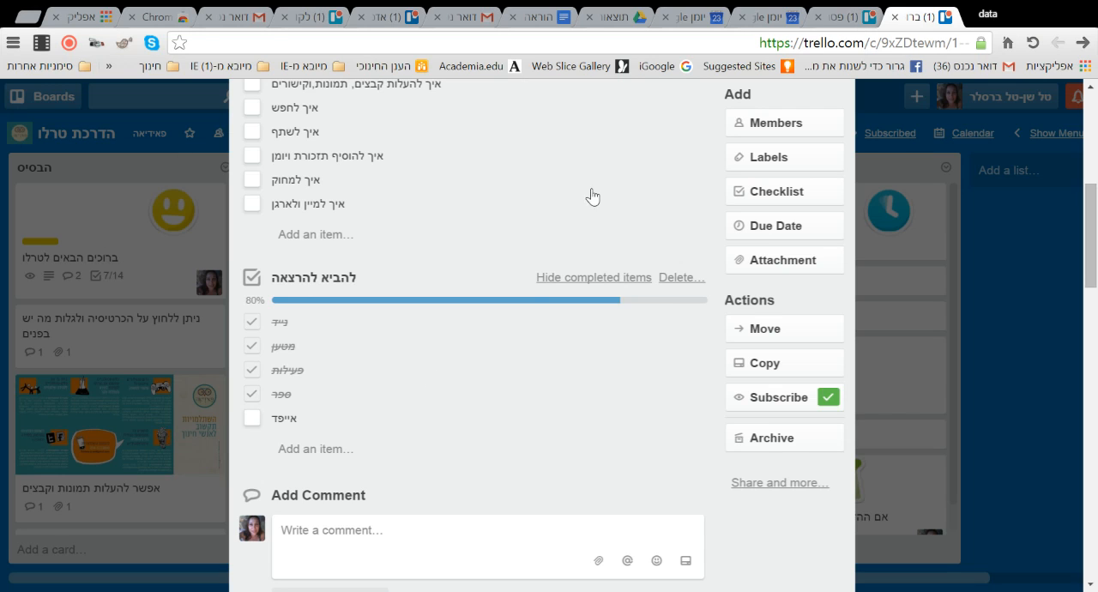
- Review both checklists, close the welcome card to check its progress badge on the board, and reopen the card
{"action": "scroll", "coordinate": [505, 305], "scroll_direction": "up", "scroll_amount": 4}
{"action": "scroll", "coordinate": [588, 411], "scroll_direction": "down", "scroll_amount": 3}
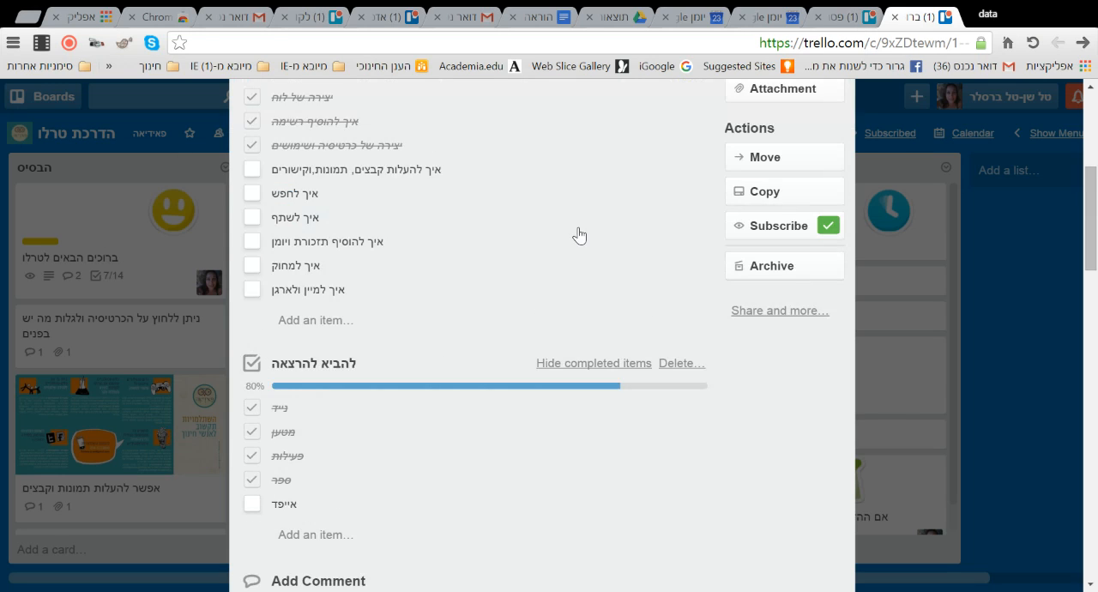
{"action": "left_click", "coordinate": [1044, 436]}
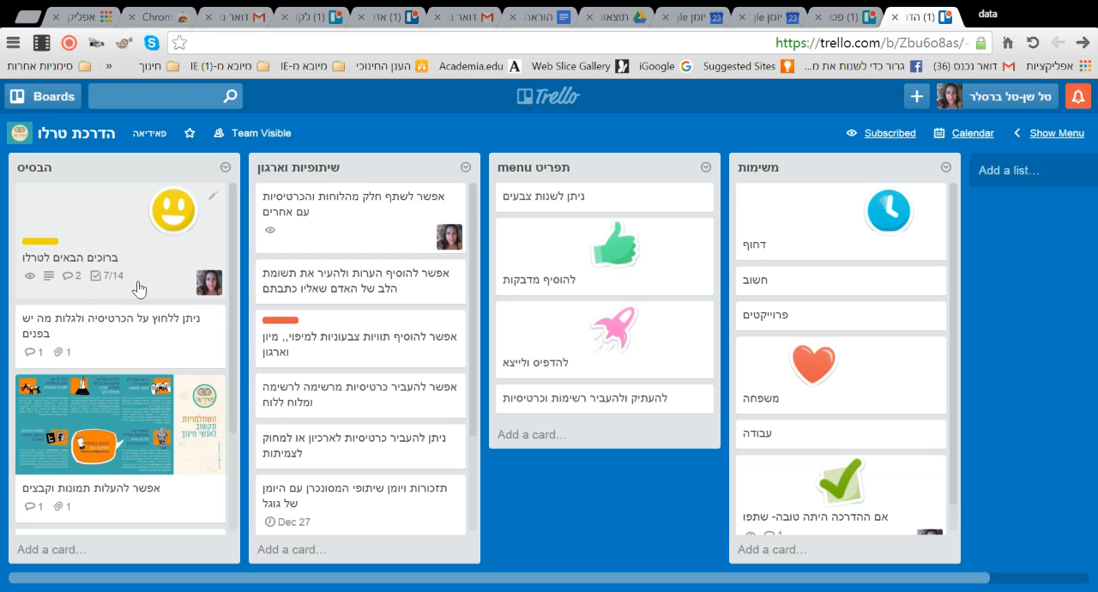
{"action": "left_click", "coordinate": [106, 215]}
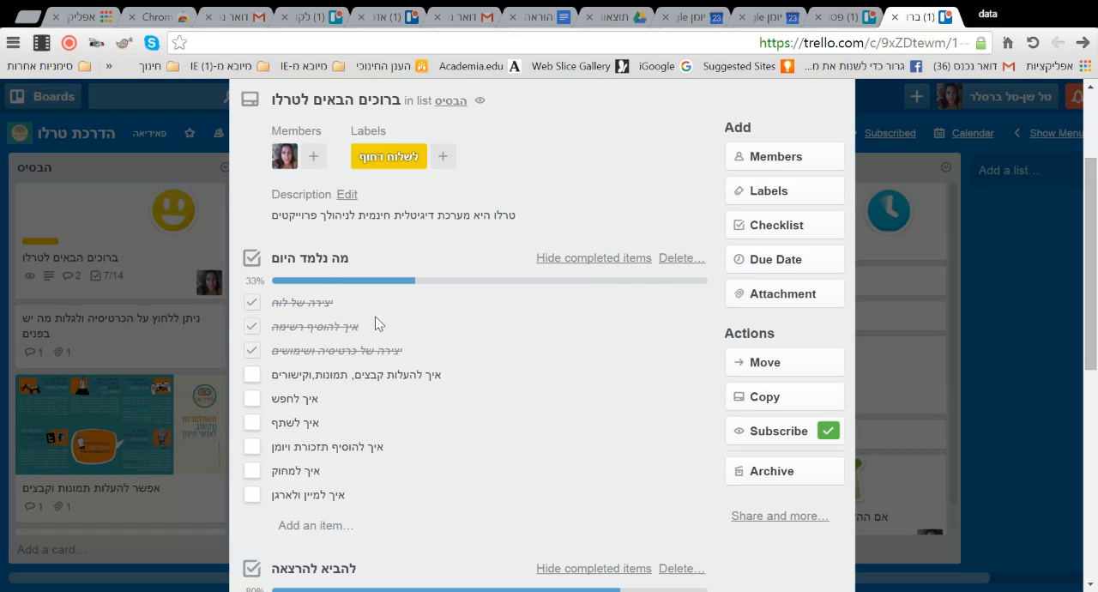
{"action": "scroll", "coordinate": [505, 353], "scroll_direction": "down", "scroll_amount": 10}
{"action": "scroll", "coordinate": [509, 352], "scroll_direction": "up", "scroll_amount": 10}
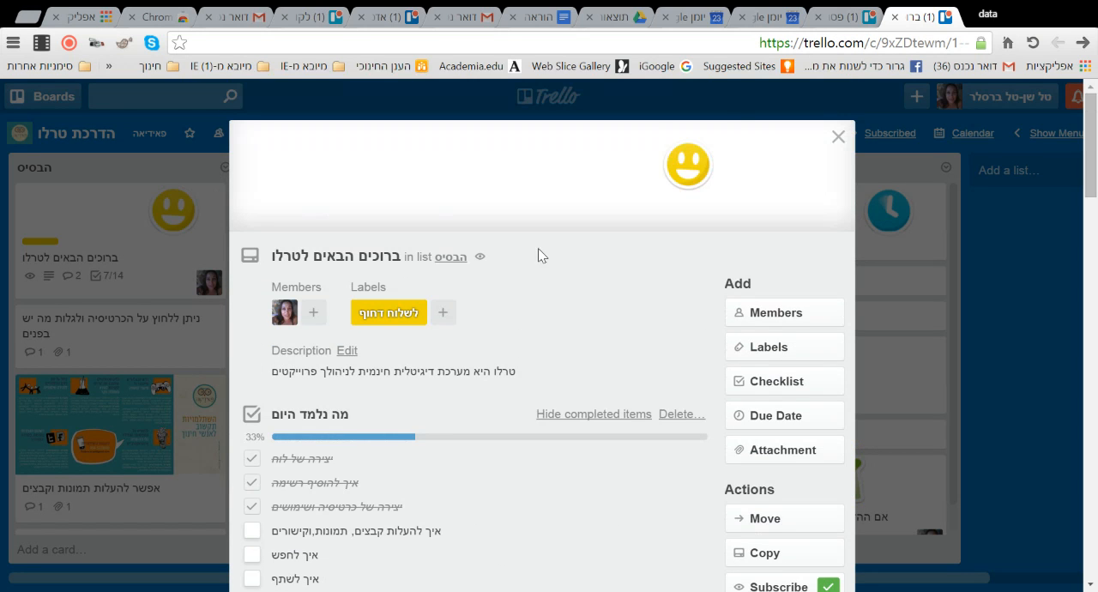
- Set the welcome card's due date to 12/27/2015 at 12:00 PM
{"action": "scroll", "coordinate": [928, 375], "scroll_direction": "down", "scroll_amount": 2}
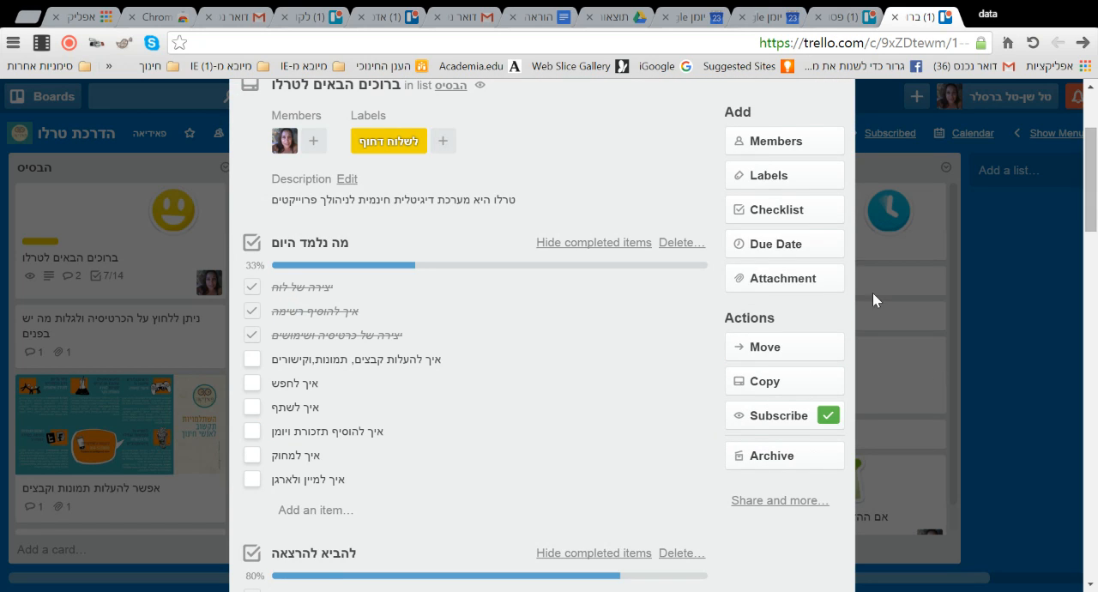
{"action": "left_click", "coordinate": [779, 244]}
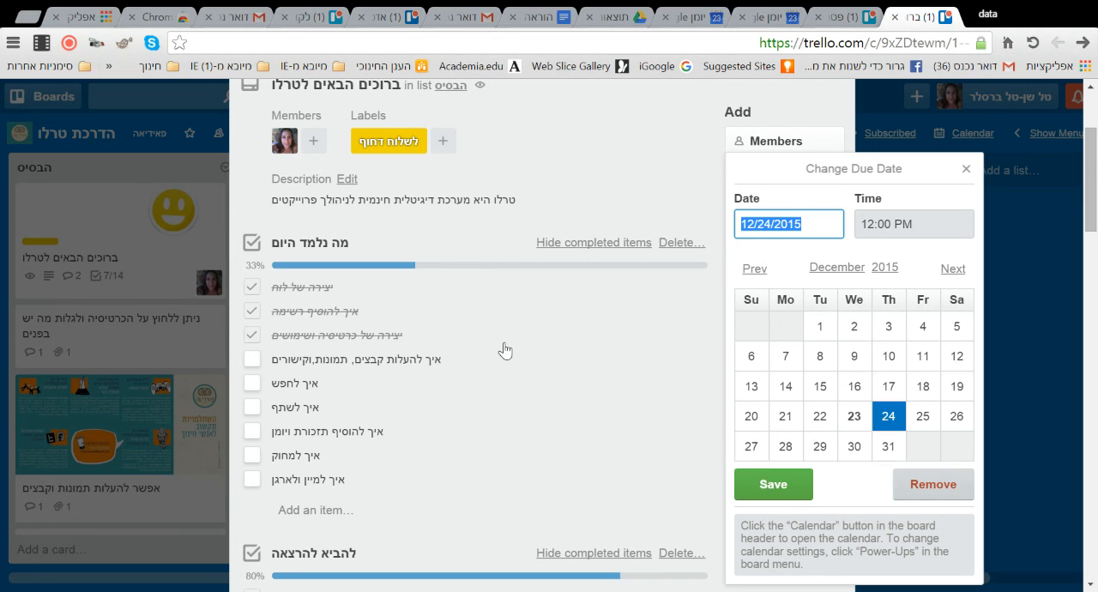
{"action": "left_click", "coordinate": [752, 446]}
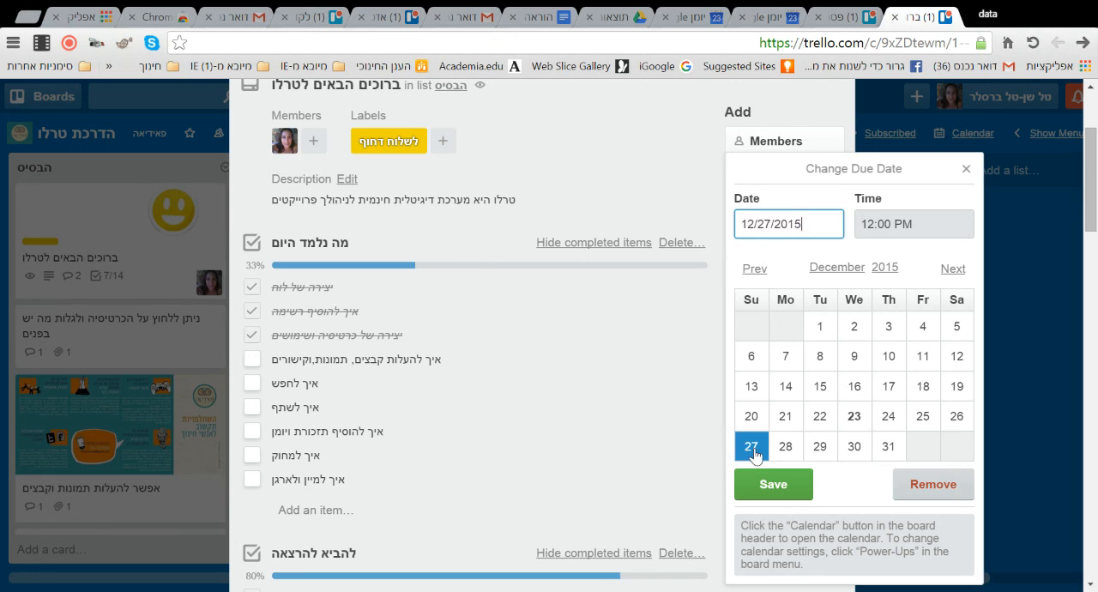
{"action": "left_click", "coordinate": [790, 488]}
{"action": "scroll", "coordinate": [661, 305], "scroll_direction": "up", "scroll_amount": 2}
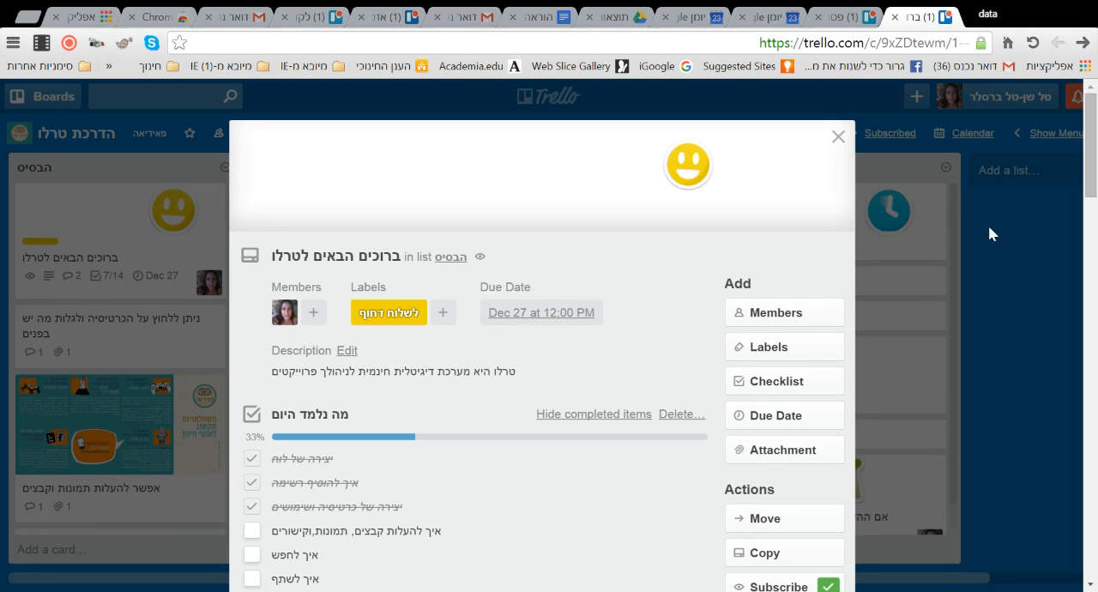
- Examine the welcome card's attachment options, including the computer source and the link field, and close them without attaching anything
{"action": "scroll", "coordinate": [1005, 328], "scroll_direction": "down", "scroll_amount": 2}
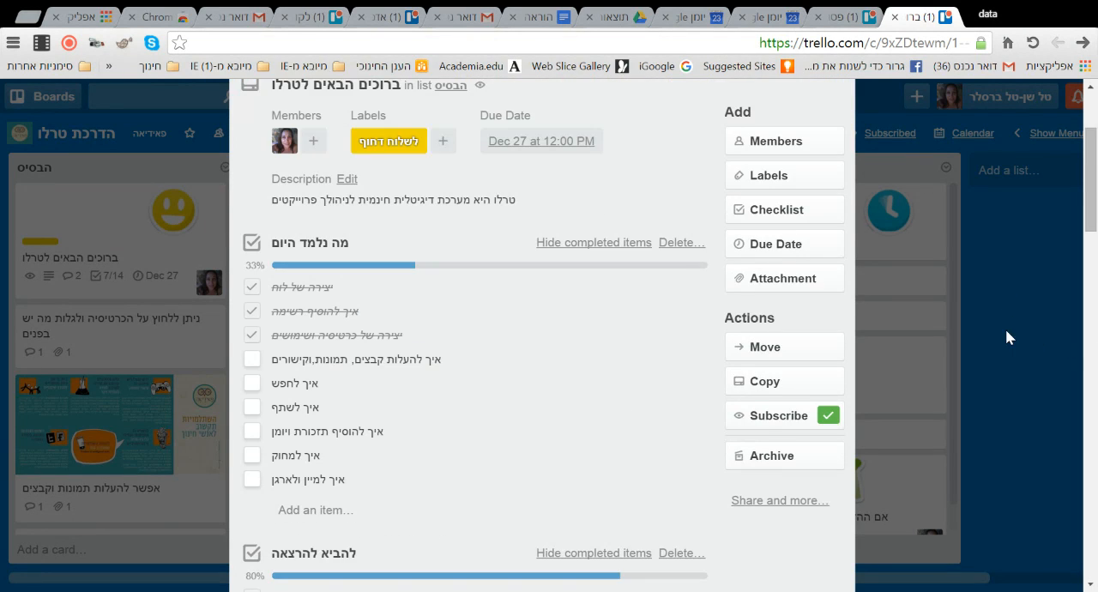
{"action": "left_click", "coordinate": [789, 289]}
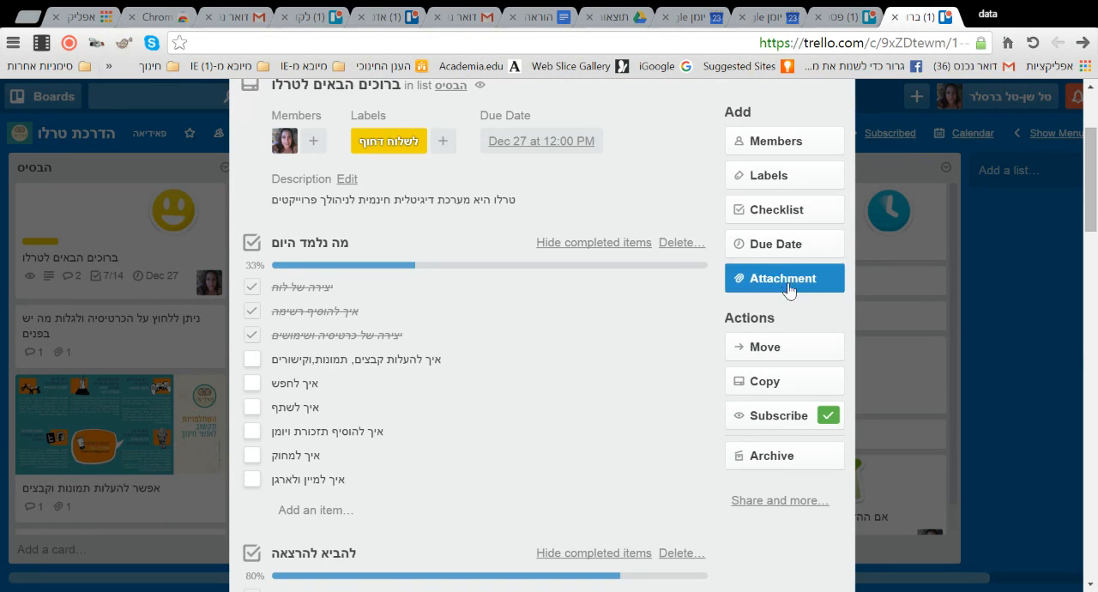
{"action": "left_click", "coordinate": [791, 287]}
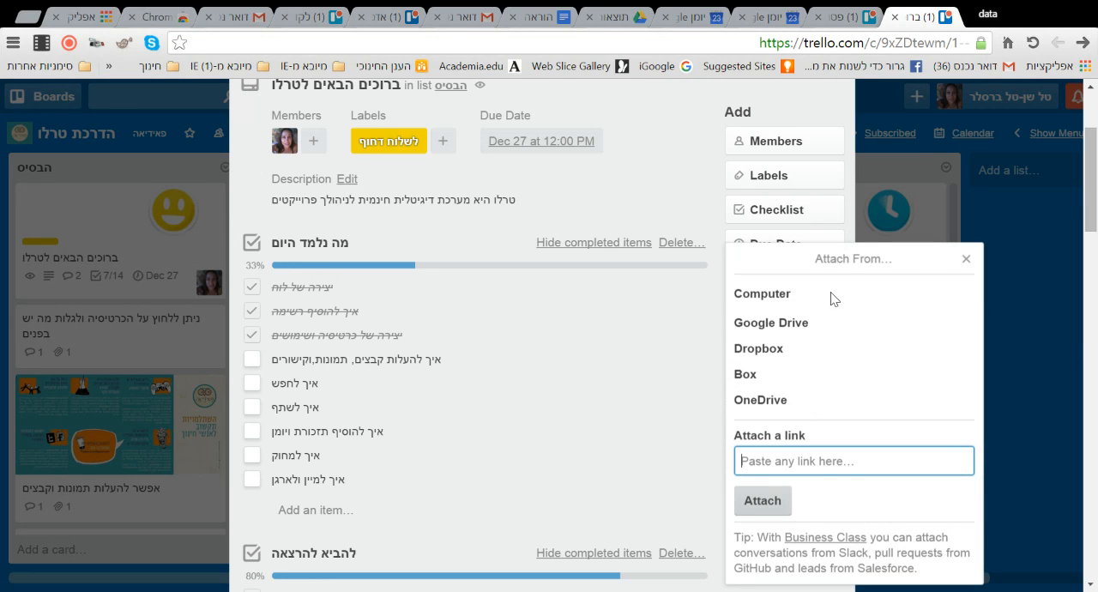
{"action": "left_click", "coordinate": [764, 295]}
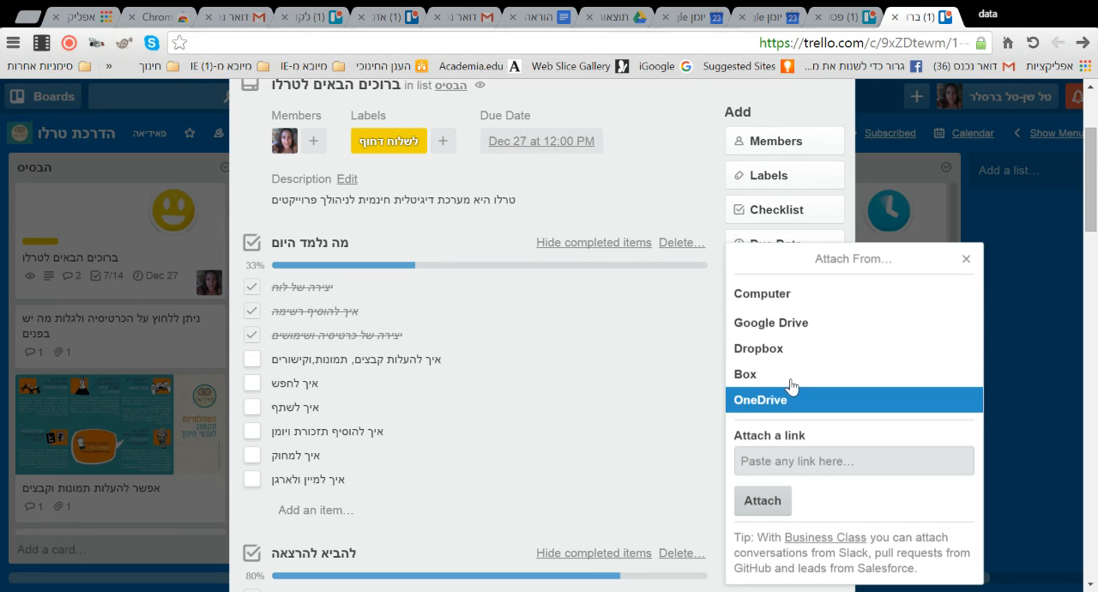
{"action": "left_click", "coordinate": [842, 464]}
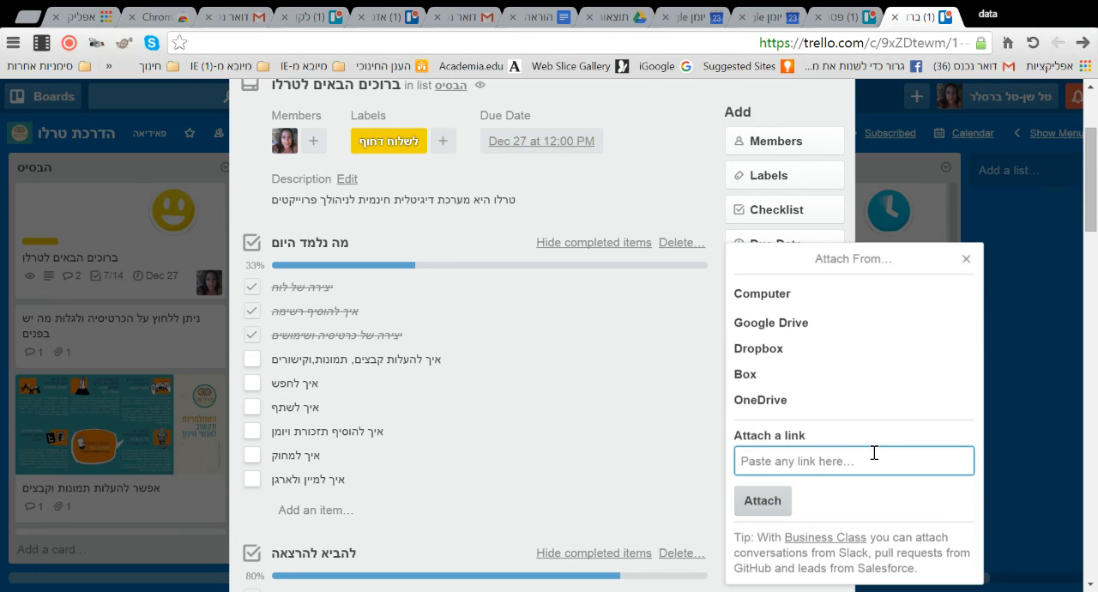
{"action": "left_click", "coordinate": [966, 259]}
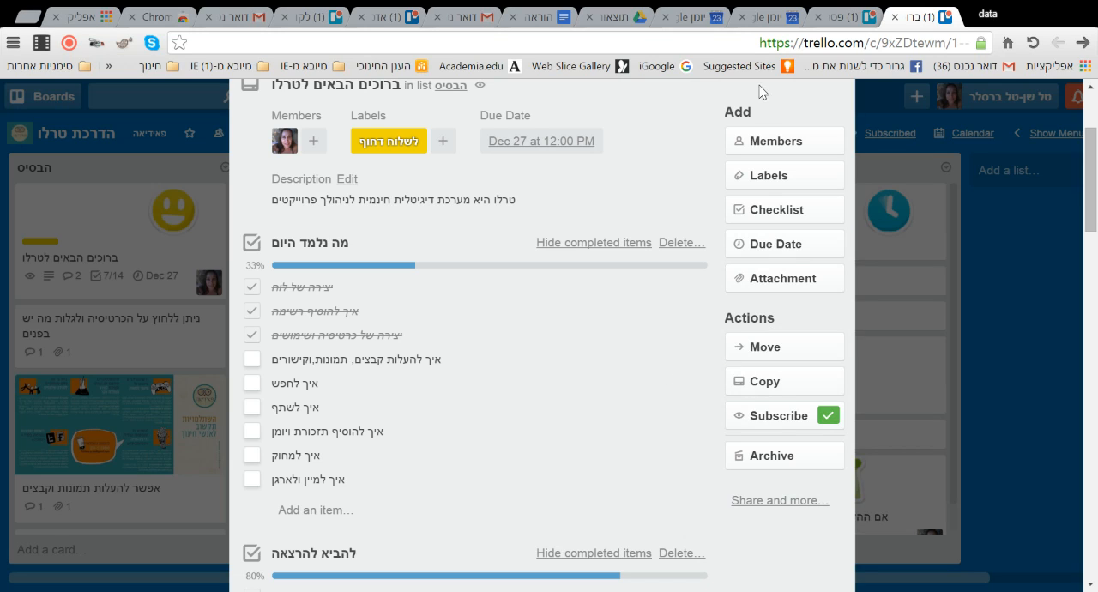
- Move the welcome card to the "צרכים חדשים" list on the "הולד ובוצע" board at position 8
{"action": "left_click", "coordinate": [766, 348]}
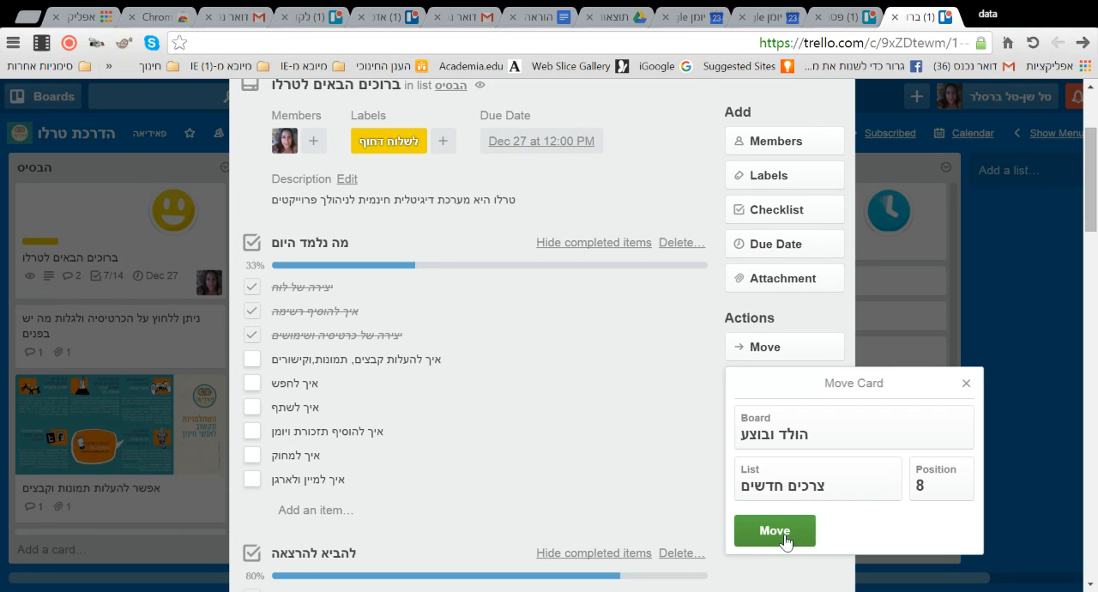
{"action": "left_click", "coordinate": [784, 534]}
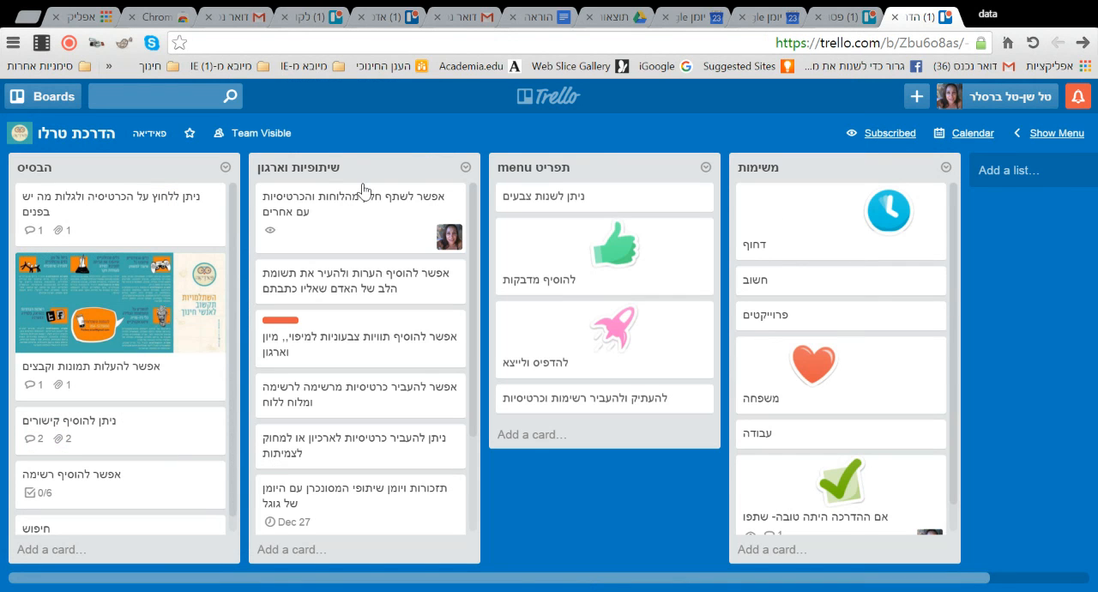
- Check the notifications, find the "הולד ובוצע" board among all boards and open it
{"action": "left_click", "coordinate": [1079, 99]}
{"action": "left_click", "coordinate": [686, 116]}
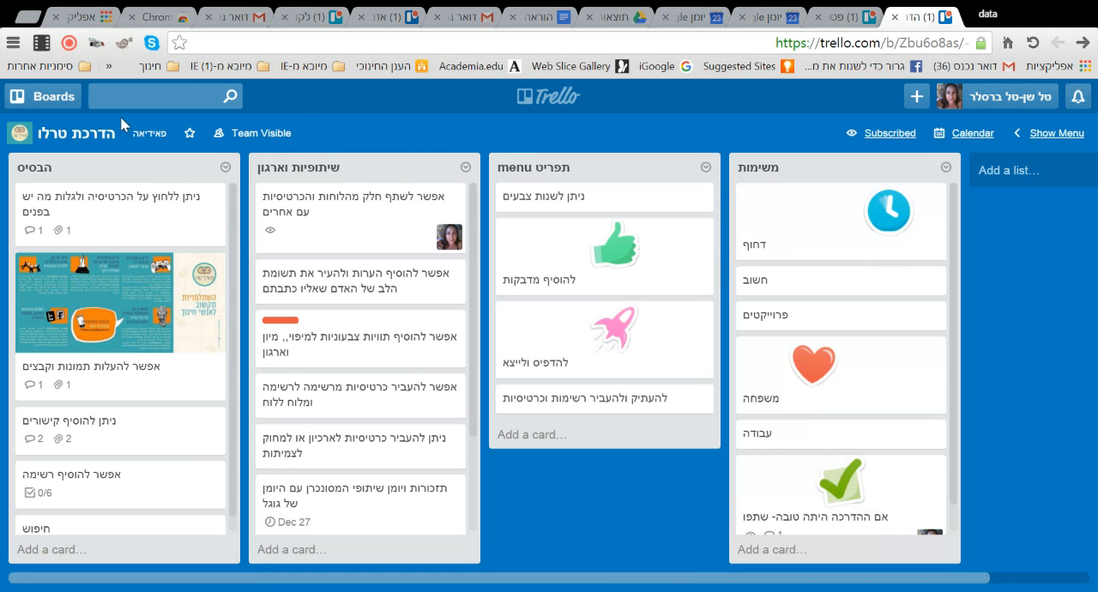
{"action": "left_click", "coordinate": [36, 94]}
{"action": "scroll", "coordinate": [140, 355], "scroll_direction": "down", "scroll_amount": 10}
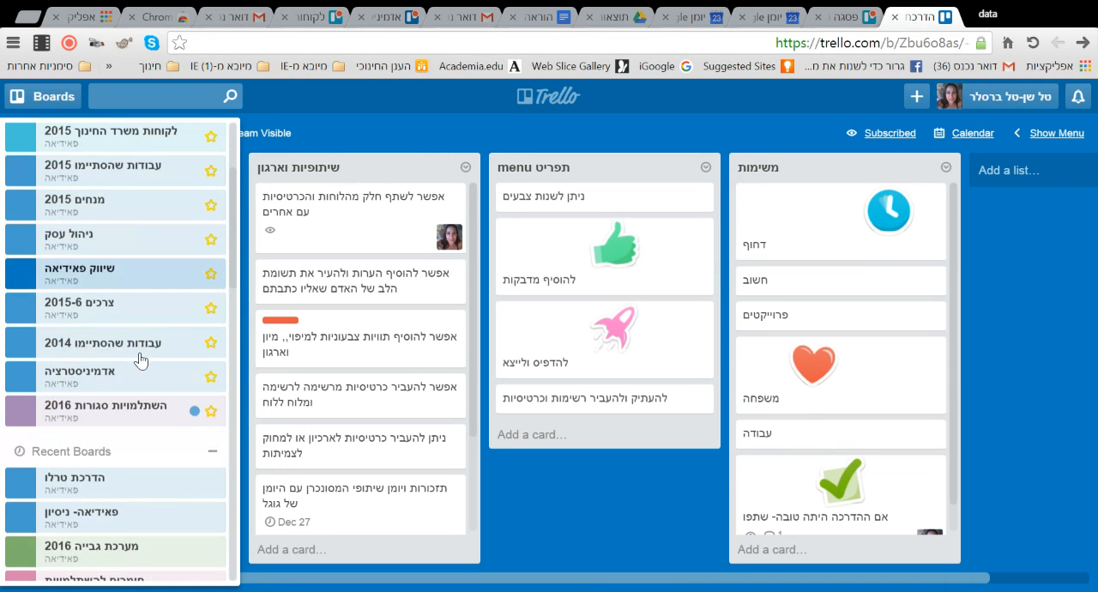
{"action": "scroll", "coordinate": [140, 360], "scroll_direction": "down", "scroll_amount": 8}
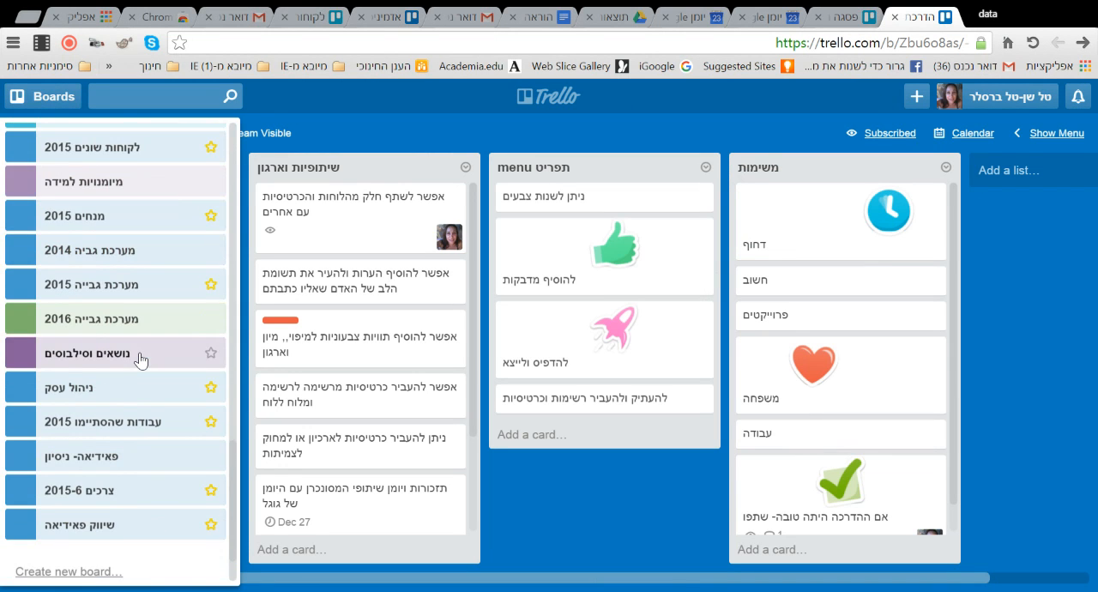
{"action": "scroll", "coordinate": [140, 360], "scroll_direction": "down", "scroll_amount": 2}
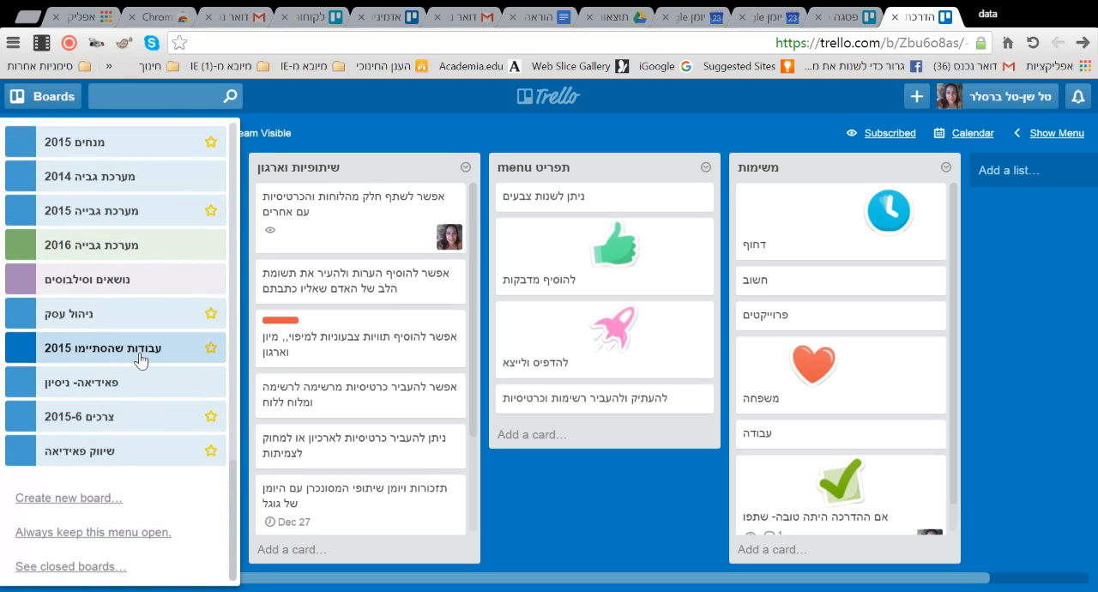
{"action": "scroll", "coordinate": [140, 359], "scroll_direction": "up", "scroll_amount": 5}
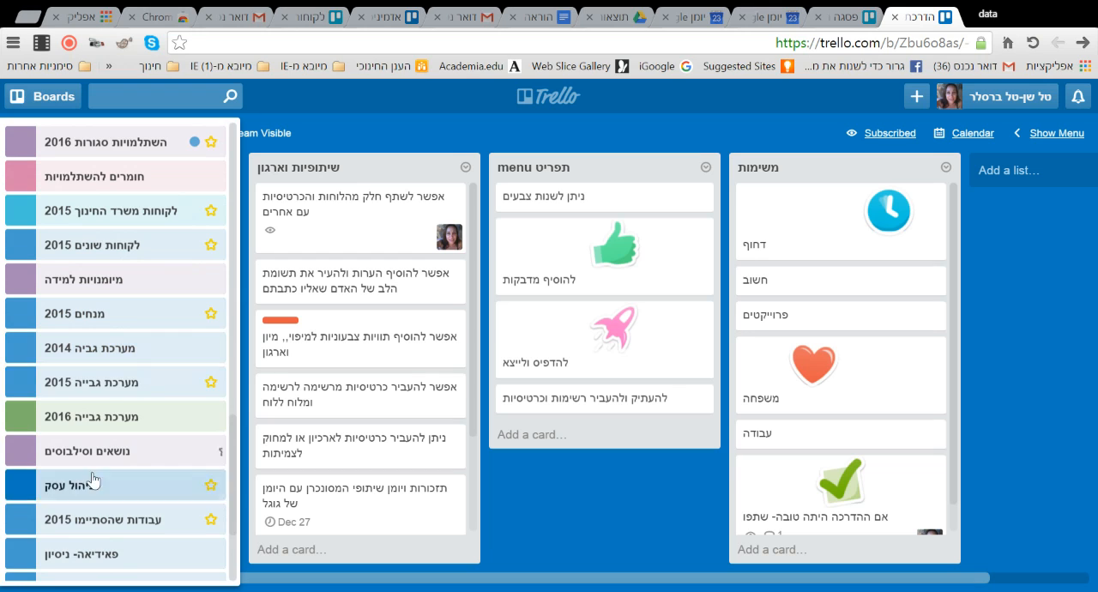
{"action": "scroll", "coordinate": [129, 371], "scroll_direction": "down", "scroll_amount": 3}
{"action": "scroll", "coordinate": [128, 371], "scroll_direction": "up", "scroll_amount": 5}
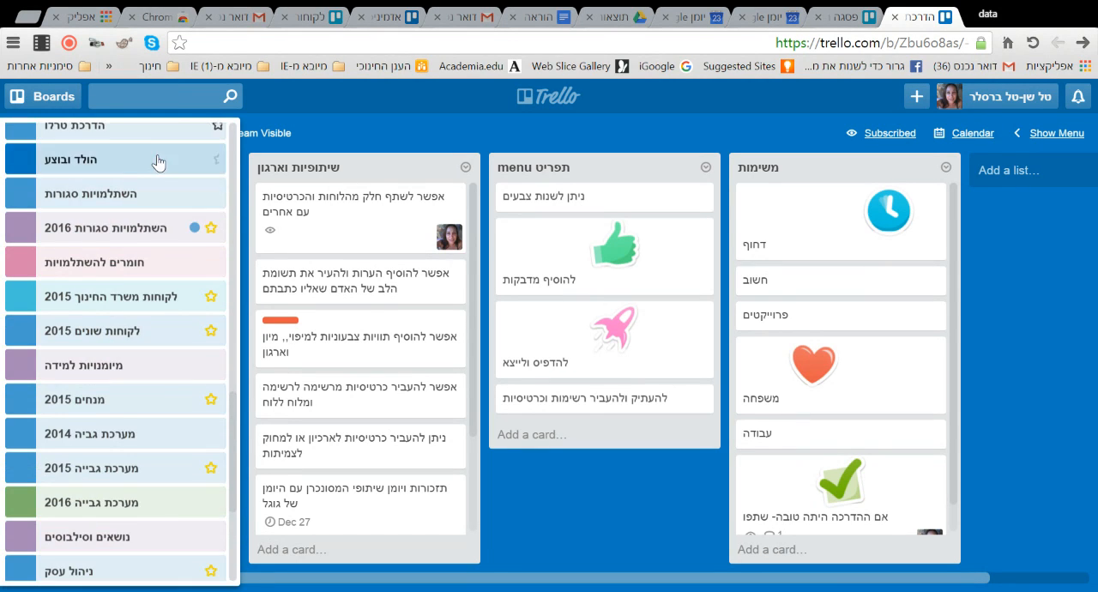
{"action": "left_click", "coordinate": [155, 158]}
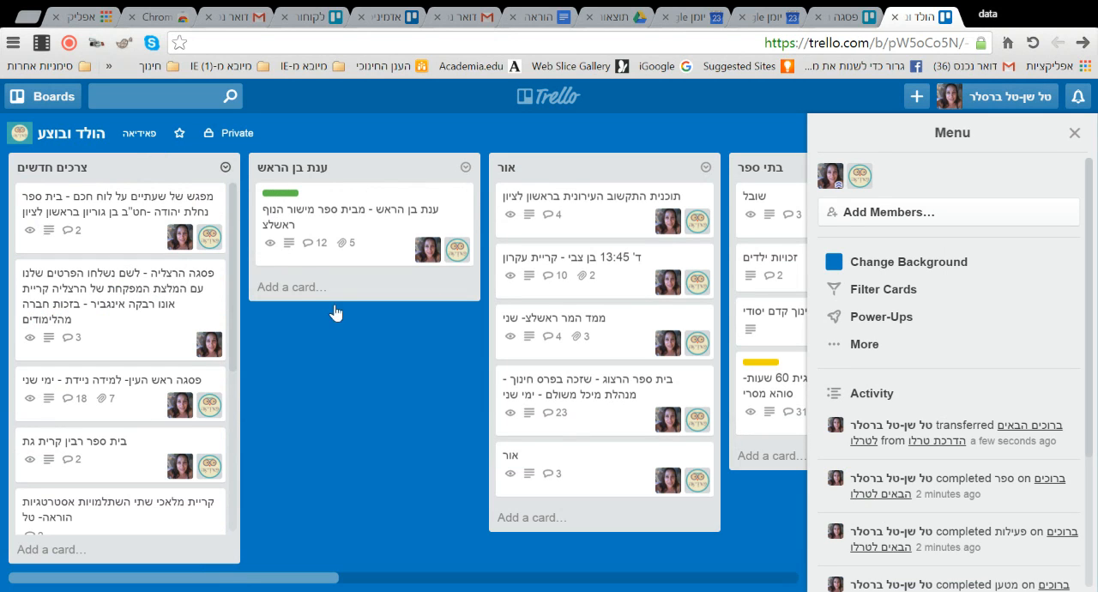
- Move the welcome card from the "צרכים חדשים" list back to the "הבסיס" list on the "הדרכת טרלו" board
{"action": "mouse_move", "coordinate": [275, 581]}
{"action": "left_mouse_down"}
{"action": "mouse_move", "coordinate": [733, 581]}
{"action": "mouse_move", "coordinate": [257, 583]}
{"action": "left_mouse_up"}
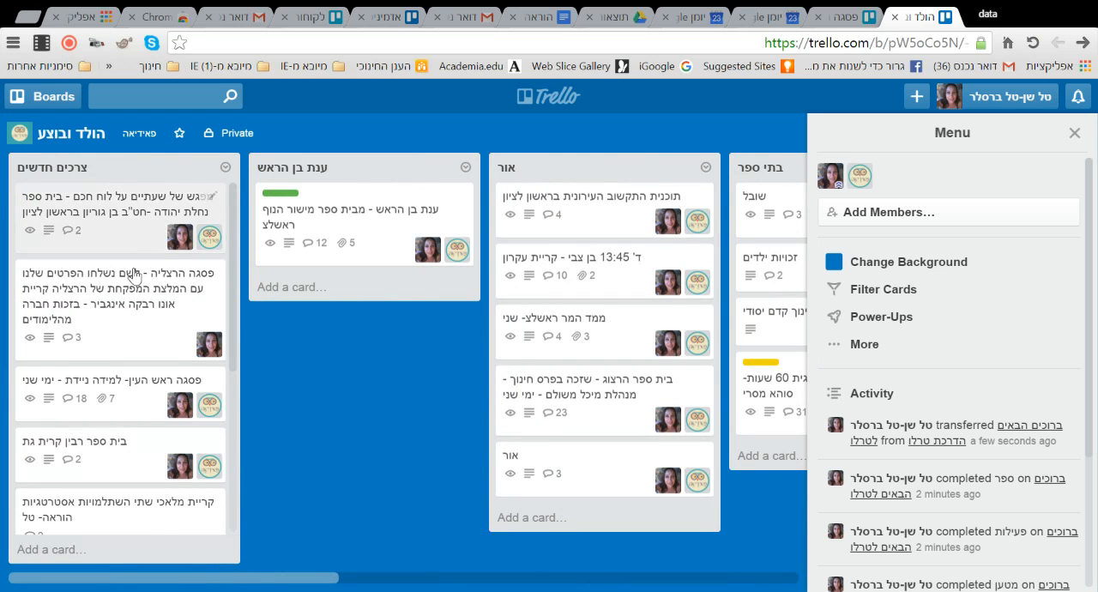
{"action": "scroll", "coordinate": [135, 415], "scroll_direction": "down", "scroll_amount": 3}
{"action": "left_click", "coordinate": [133, 489]}
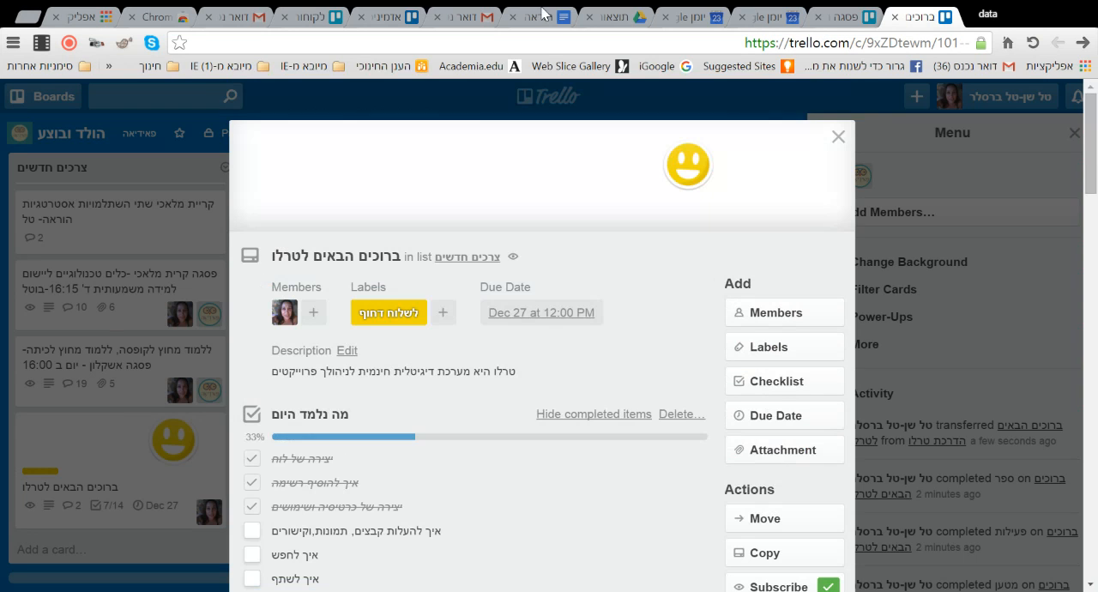
{"action": "left_click", "coordinate": [784, 520]}
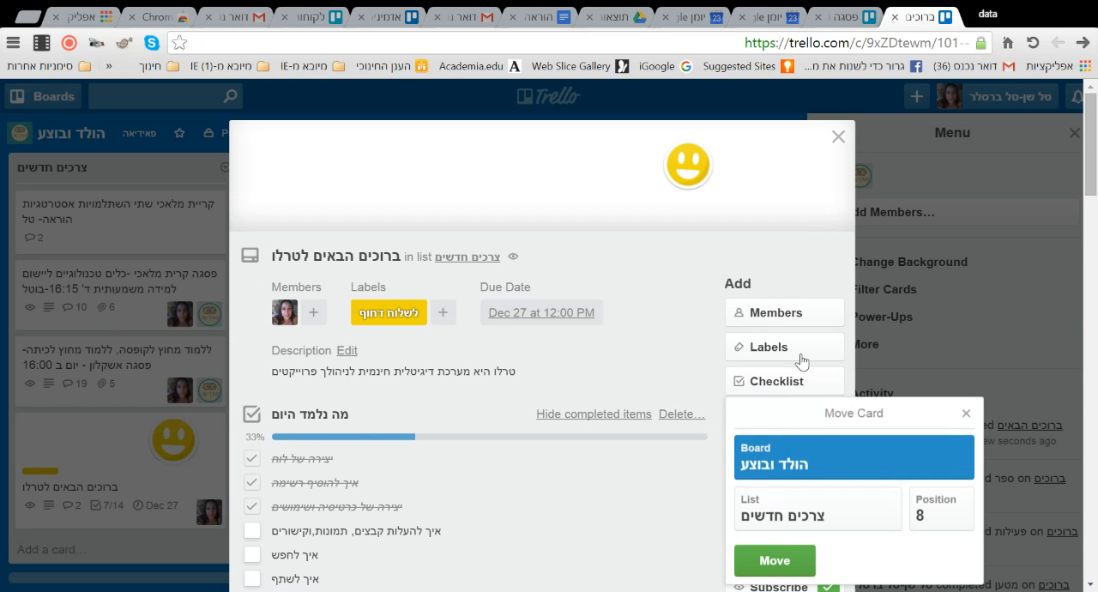
{"action": "left_click", "coordinate": [812, 261]}
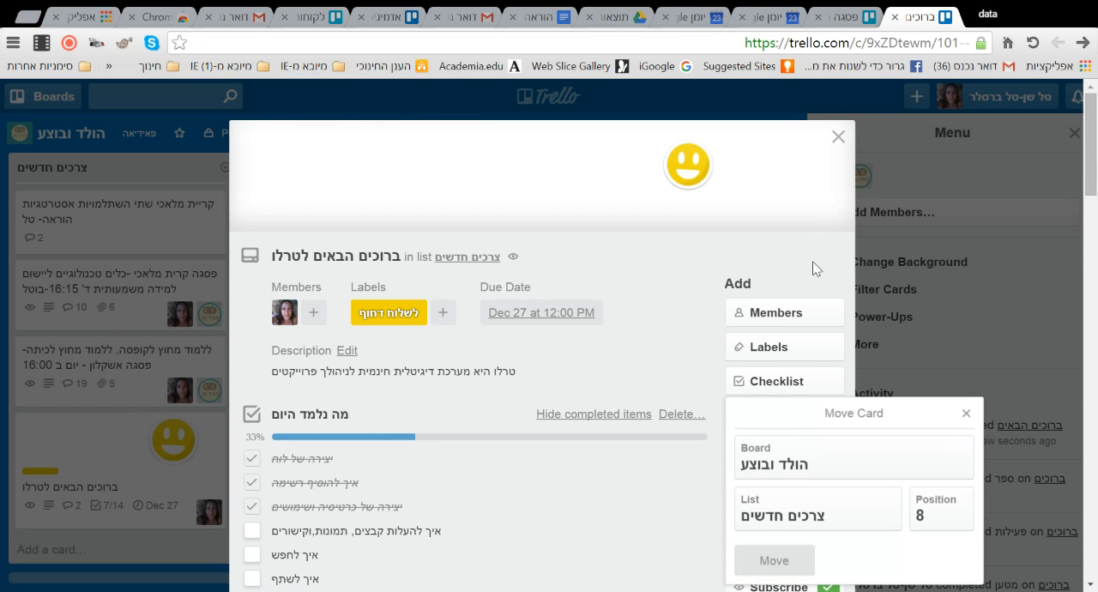
{"action": "left_click", "coordinate": [774, 560]}
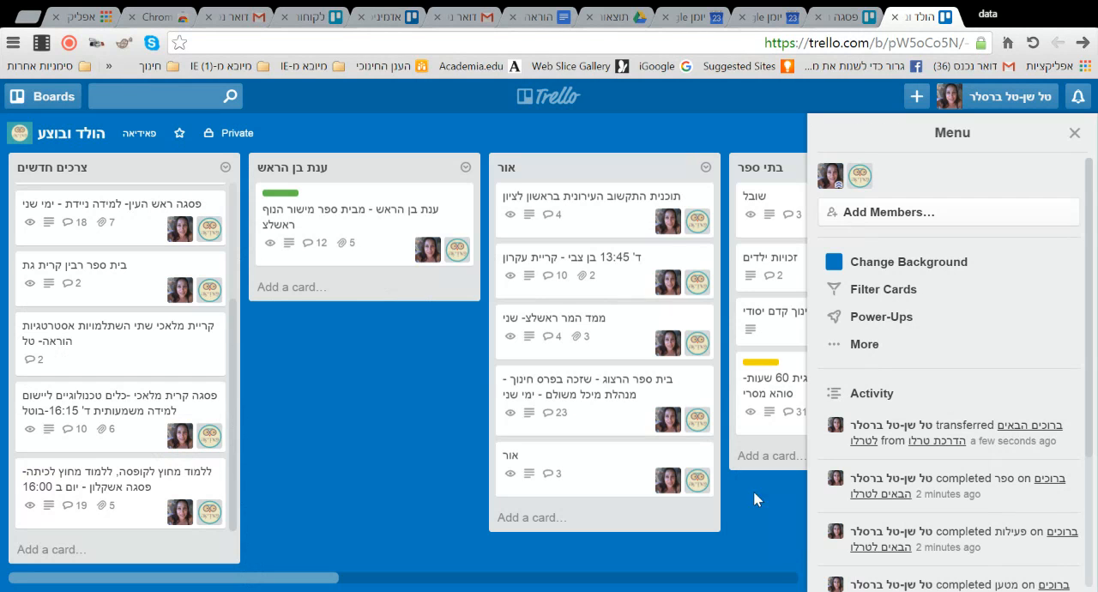
- Find the "הדרכת טרלו" board among the recent boards and open it
{"action": "left_click", "coordinate": [69, 99]}
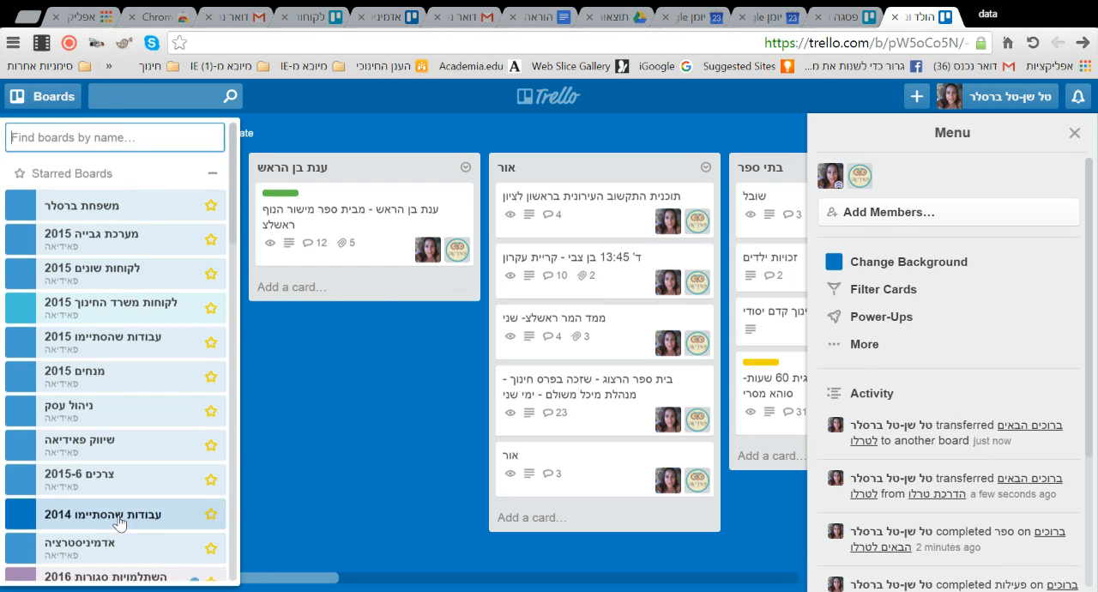
{"action": "scroll", "coordinate": [120, 524], "scroll_direction": "down", "scroll_amount": 6}
{"action": "scroll", "coordinate": [132, 504], "scroll_direction": "up", "scroll_amount": 1}
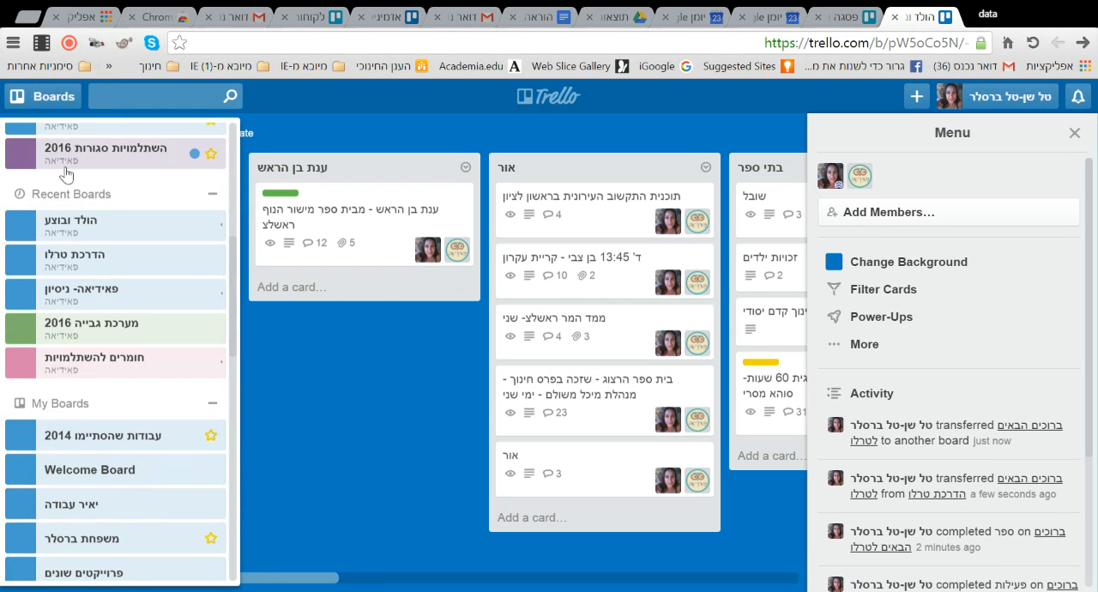
{"action": "left_click", "coordinate": [115, 270]}
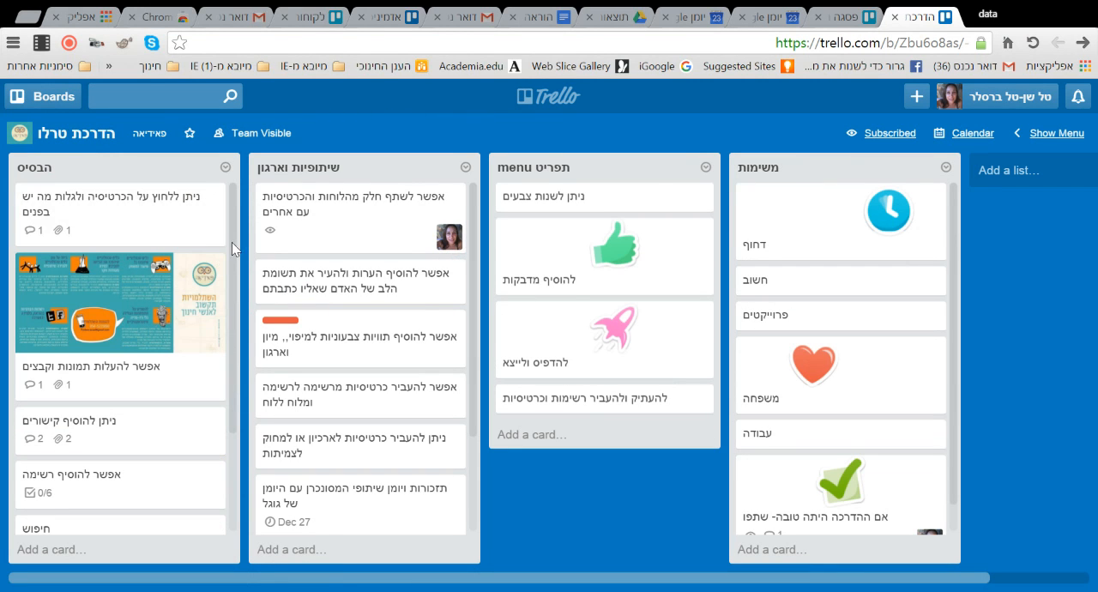
- Move the welcome card from the end of the "הבסיס" list to its first position
{"action": "scroll", "coordinate": [135, 375], "scroll_direction": "down", "scroll_amount": 2}
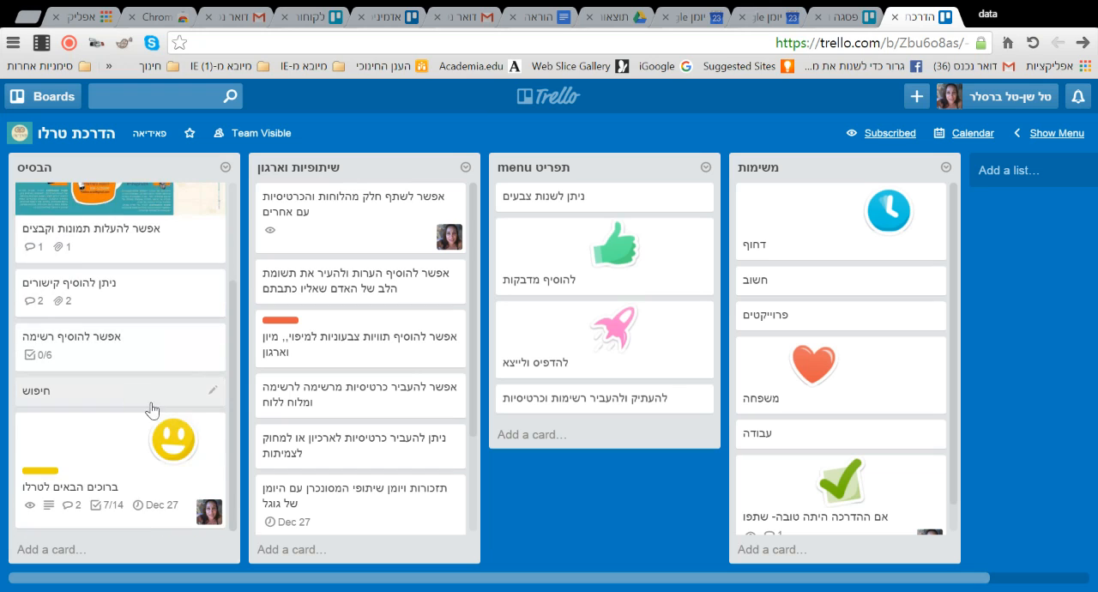
{"action": "left_click_drag", "start_coordinate": [128, 449], "coordinate": [116, 234]}
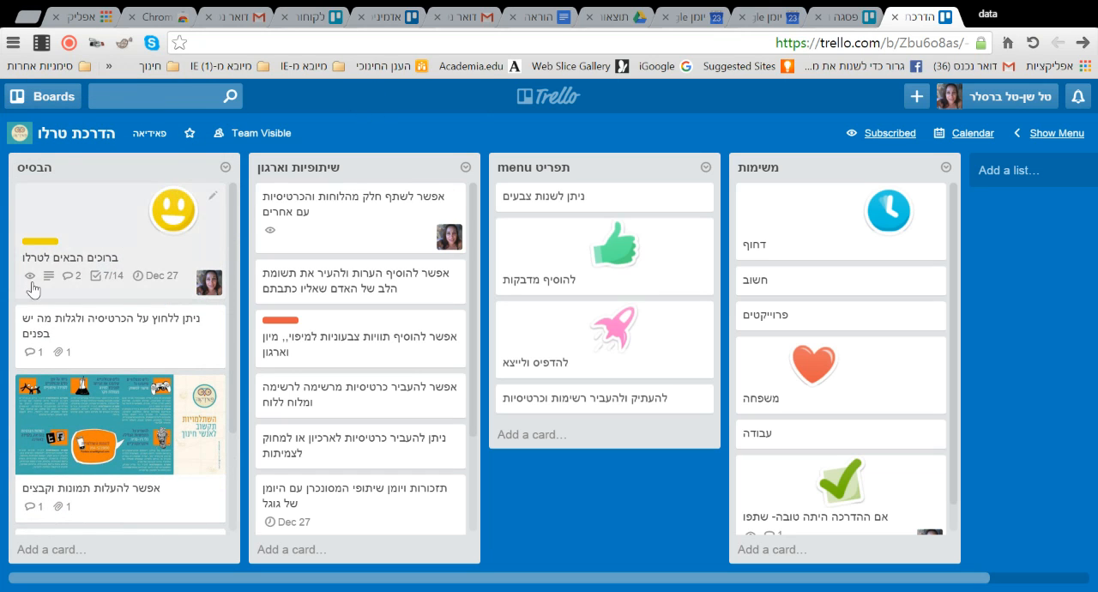
{"action": "left_click_drag", "start_coordinate": [125, 287], "coordinate": [112, 212]}
{"action": "left_click_drag", "start_coordinate": [181, 217], "coordinate": [86, 245]}
{"action": "left_click_drag", "start_coordinate": [385, 167], "coordinate": [419, 162]}
- Open the welcome card, archive it and send it back to the board
{"action": "left_click", "coordinate": [155, 230]}
{"action": "scroll", "coordinate": [609, 395], "scroll_direction": "down", "scroll_amount": 10}
{"action": "scroll", "coordinate": [639, 397], "scroll_direction": "up", "scroll_amount": 4}
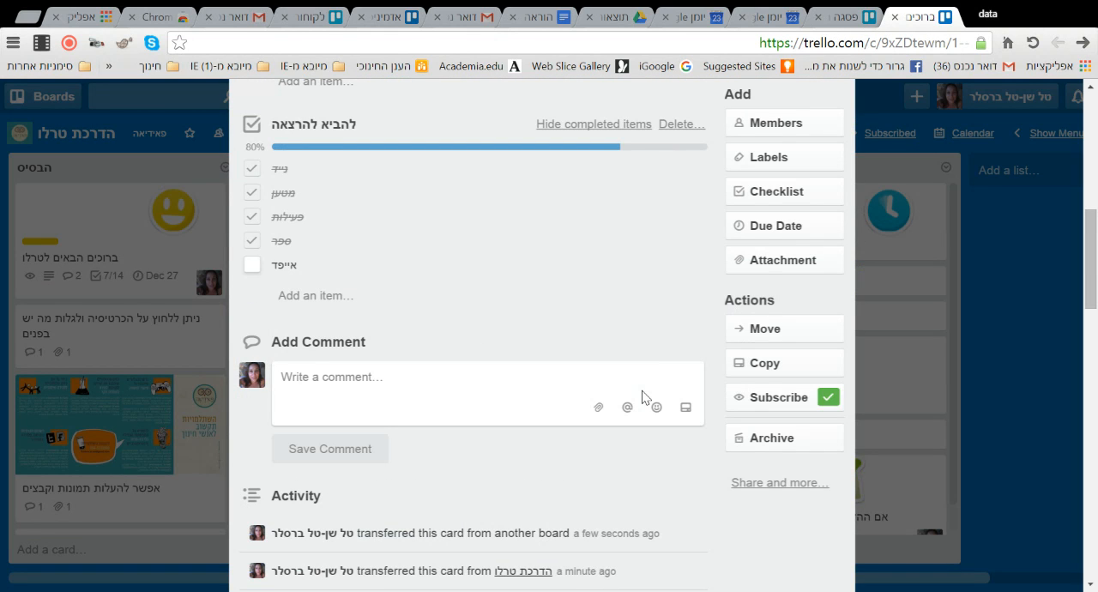
{"action": "left_click", "coordinate": [770, 367]}
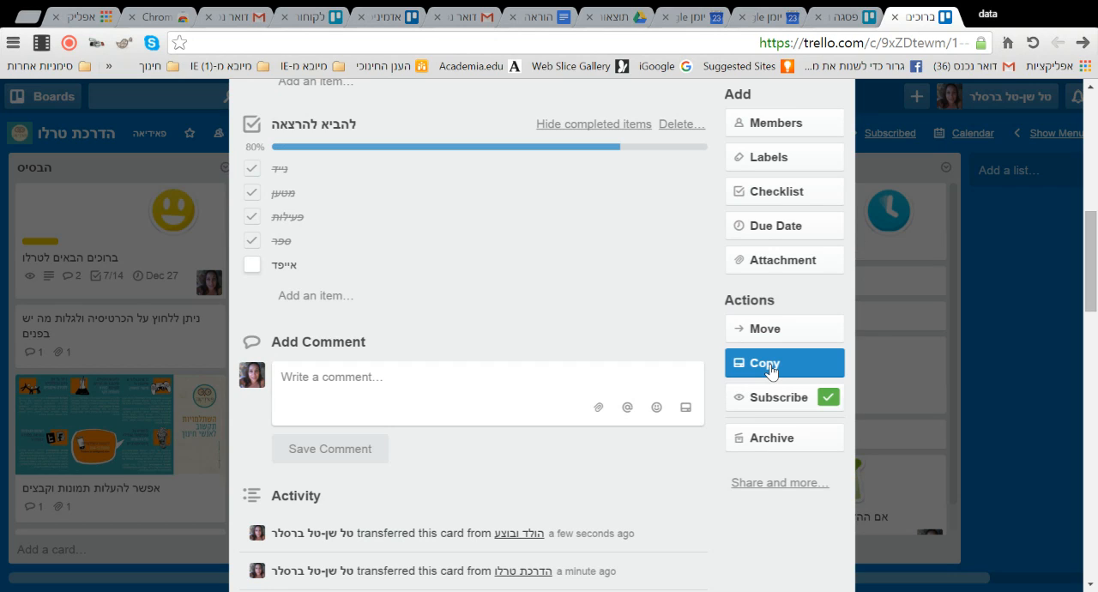
{"action": "left_click", "coordinate": [770, 441]}
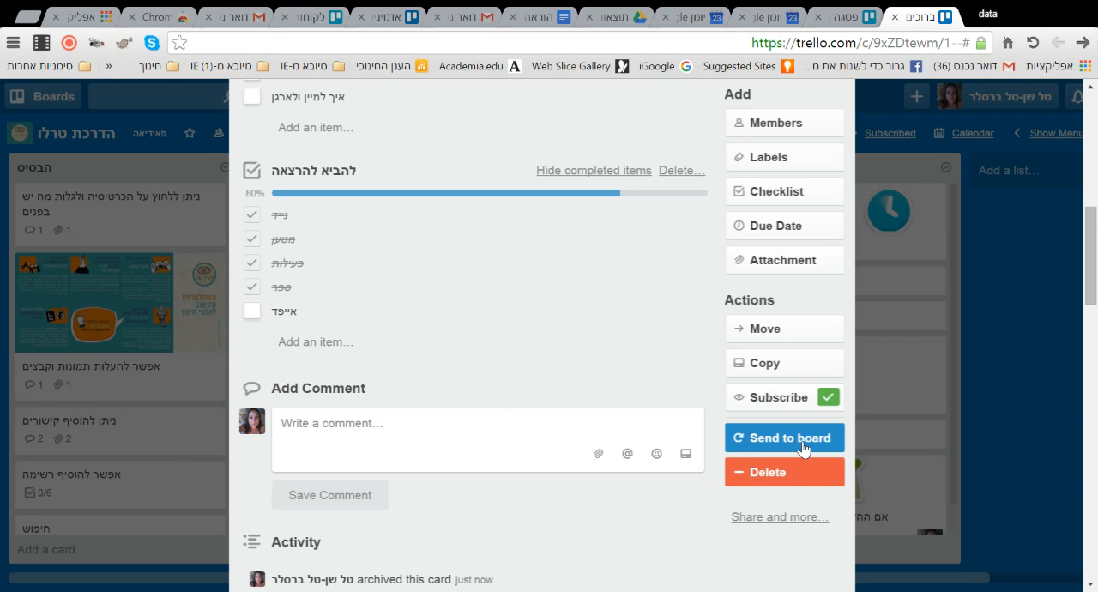
{"action": "left_click", "coordinate": [802, 447]}
- Mark "איך להעלות קבצים, תמונות,וקישורים" as completed in the "מה נלמד היום" checklist and close the card
{"action": "scroll", "coordinate": [502, 338], "scroll_direction": "up", "scroll_amount": 5}
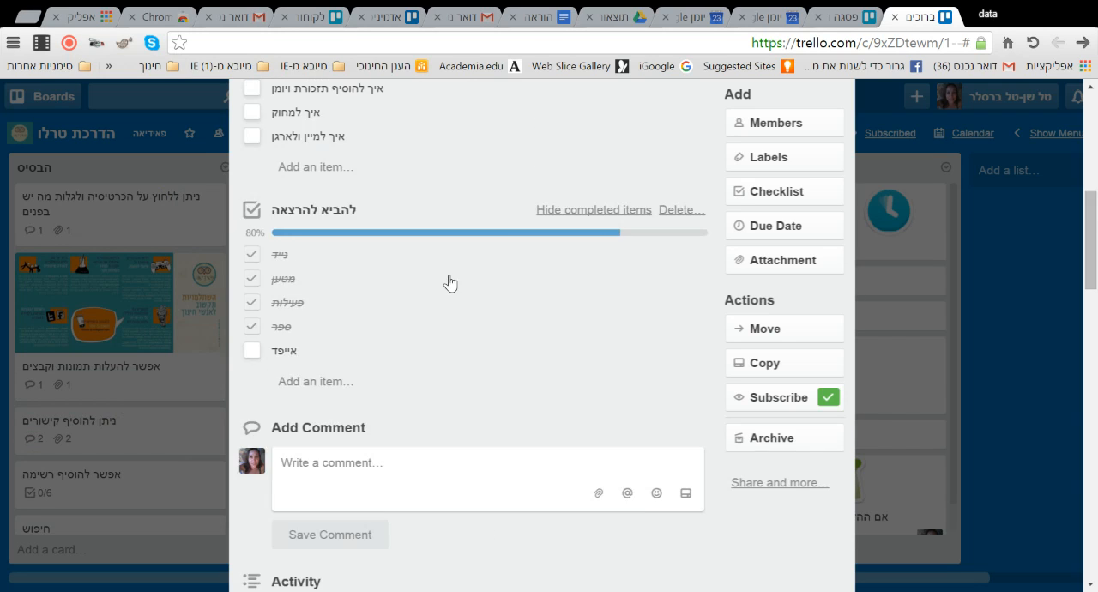
{"action": "scroll", "coordinate": [442, 295], "scroll_direction": "down", "scroll_amount": 1}
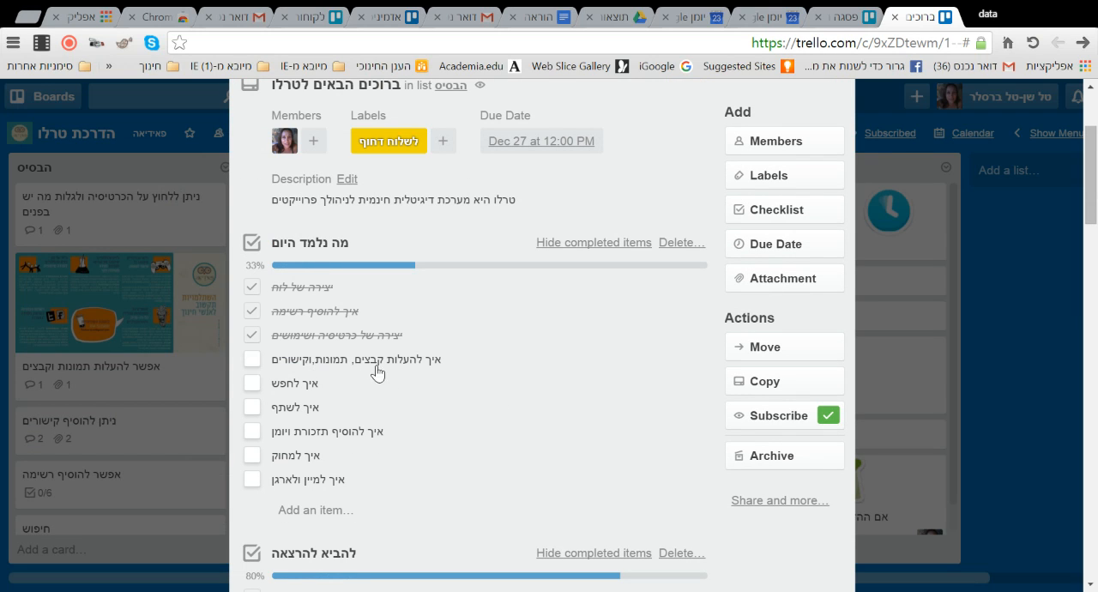
{"action": "left_click", "coordinate": [253, 360]}
{"action": "left_click", "coordinate": [1019, 326]}
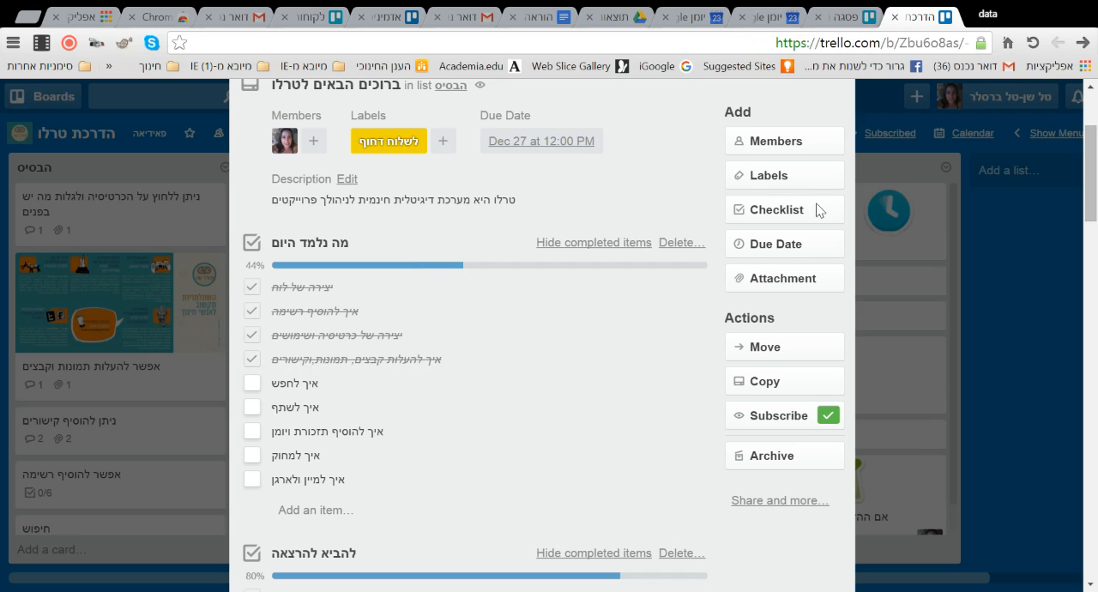
- Search all boards for "משימות" and review the matching cards, loading more results until the end of the list
{"action": "left_click", "coordinate": [184, 97]}
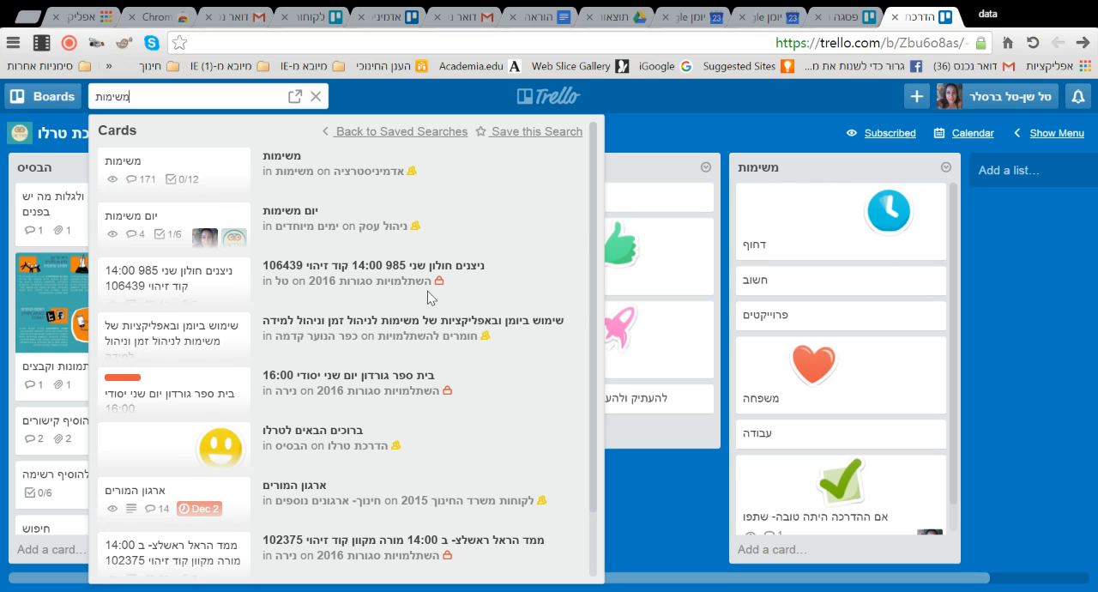
{"action": "scroll", "coordinate": [323, 314], "scroll_direction": "down", "scroll_amount": 1}
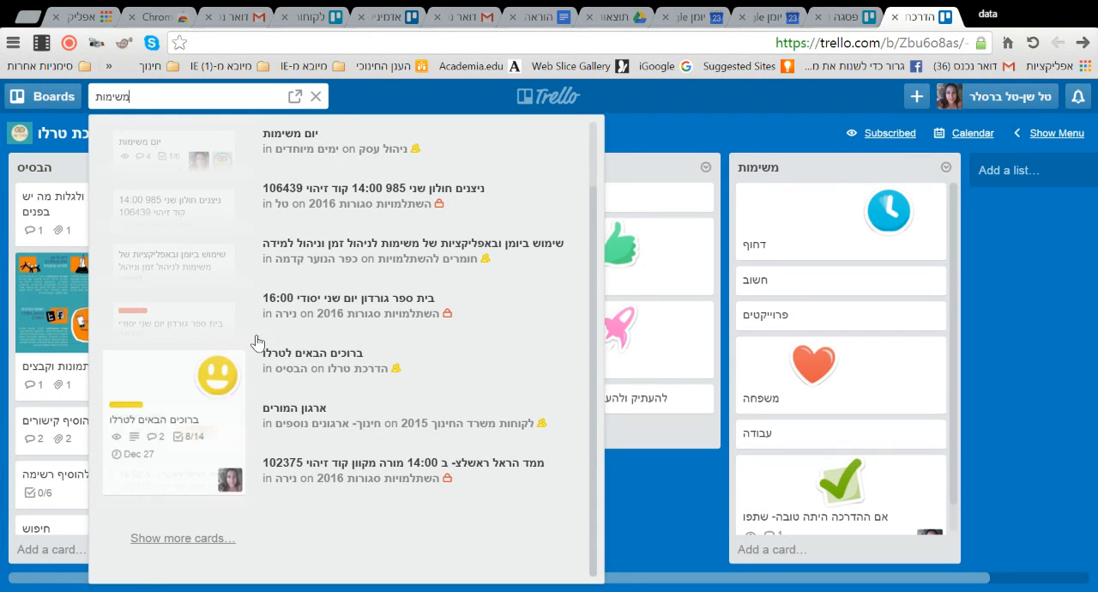
{"action": "scroll", "coordinate": [309, 292], "scroll_direction": "up", "scroll_amount": 1}
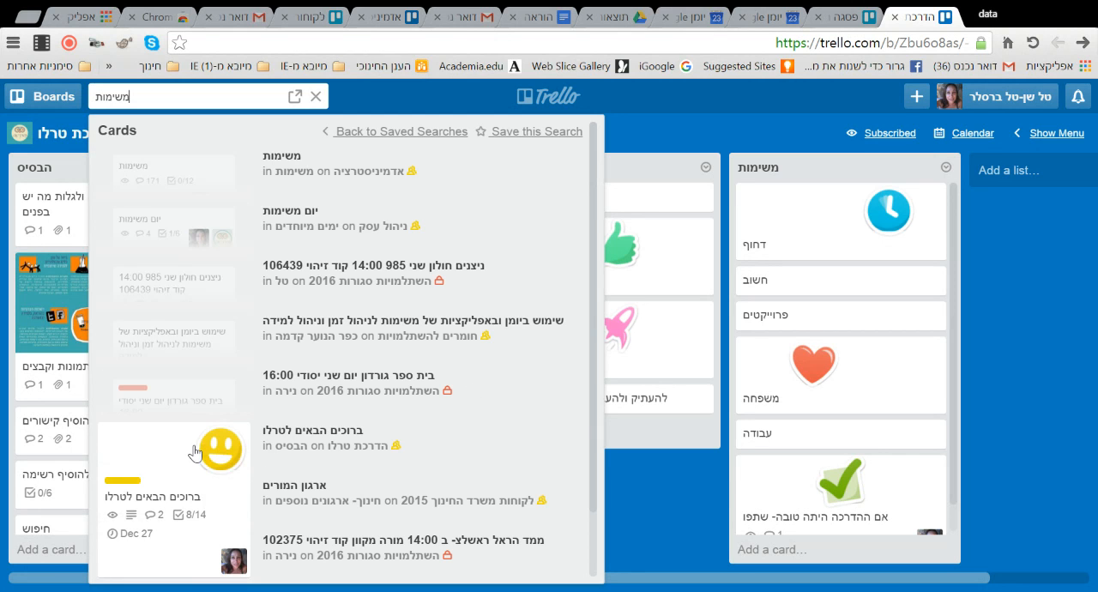
{"action": "scroll", "coordinate": [257, 463], "scroll_direction": "down", "scroll_amount": 1}
{"action": "left_click", "coordinate": [193, 542]}
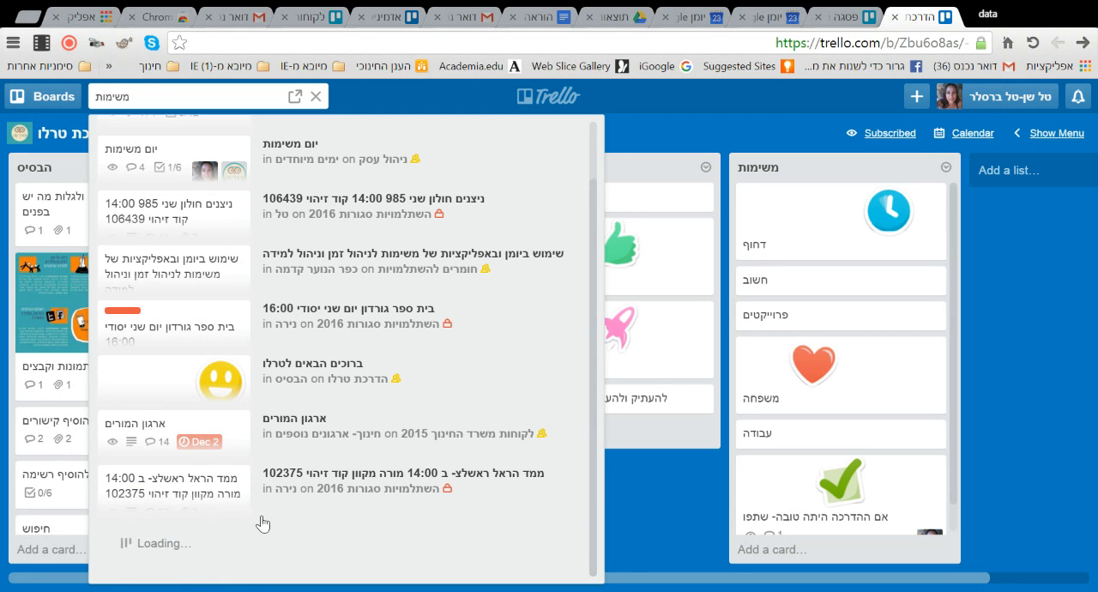
{"action": "scroll", "coordinate": [275, 443], "scroll_direction": "down", "scroll_amount": 10}
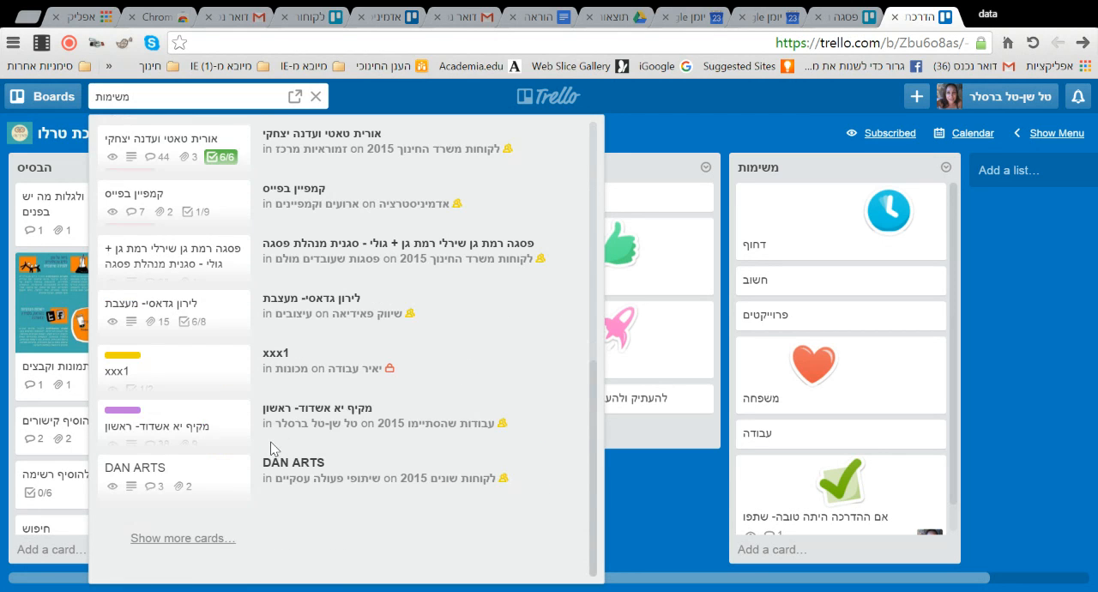
{"action": "left_click", "coordinate": [193, 542]}
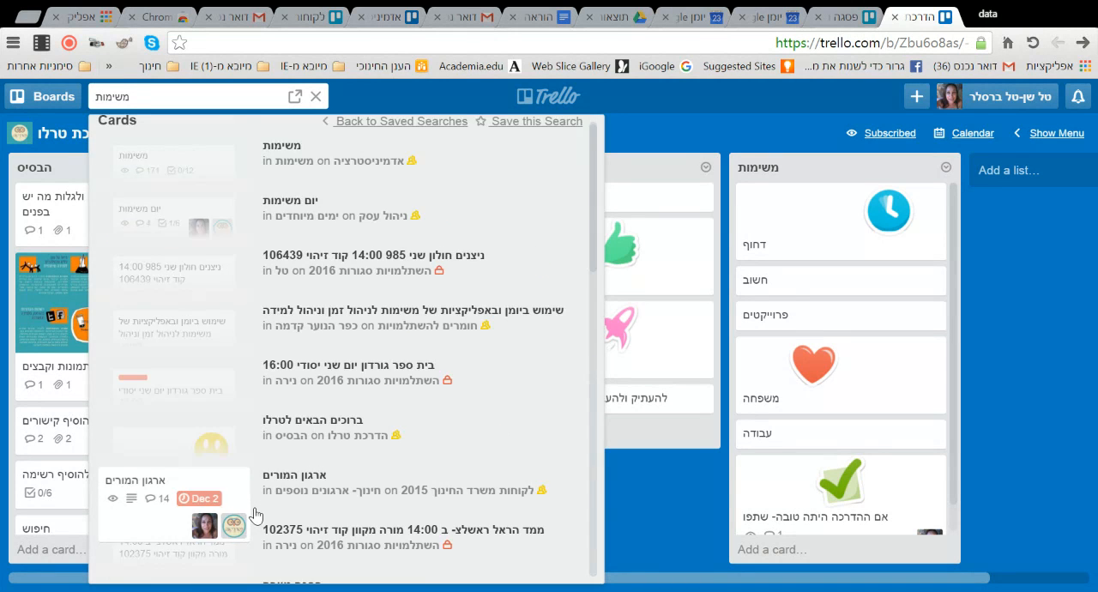
{"action": "scroll", "coordinate": [255, 520], "scroll_direction": "down", "scroll_amount": 10}
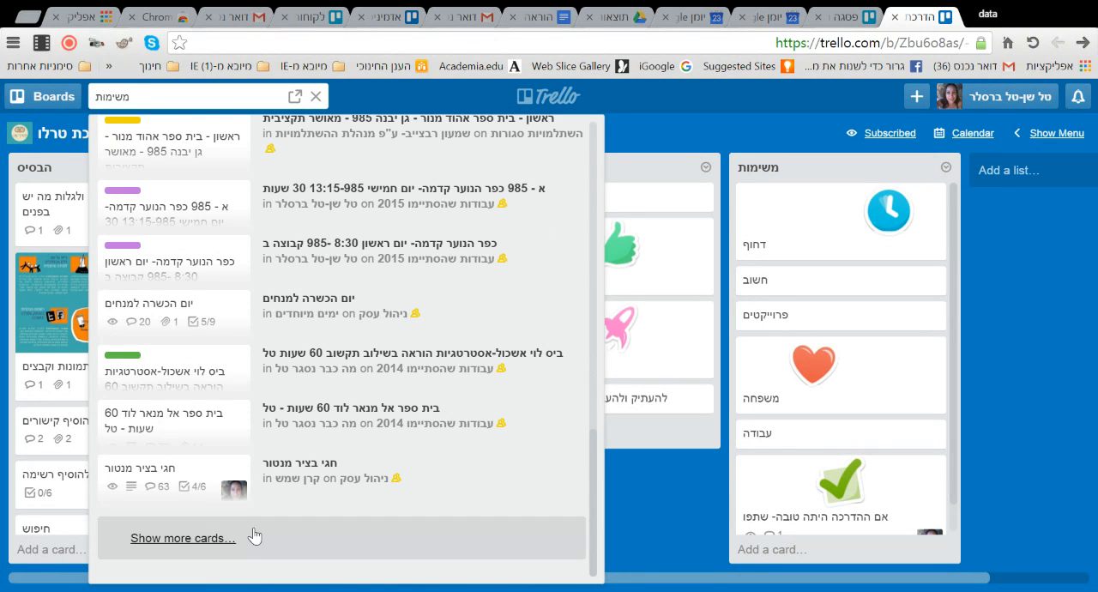
{"action": "left_click", "coordinate": [186, 542]}
{"action": "scroll", "coordinate": [230, 523], "scroll_direction": "down", "scroll_amount": 10}
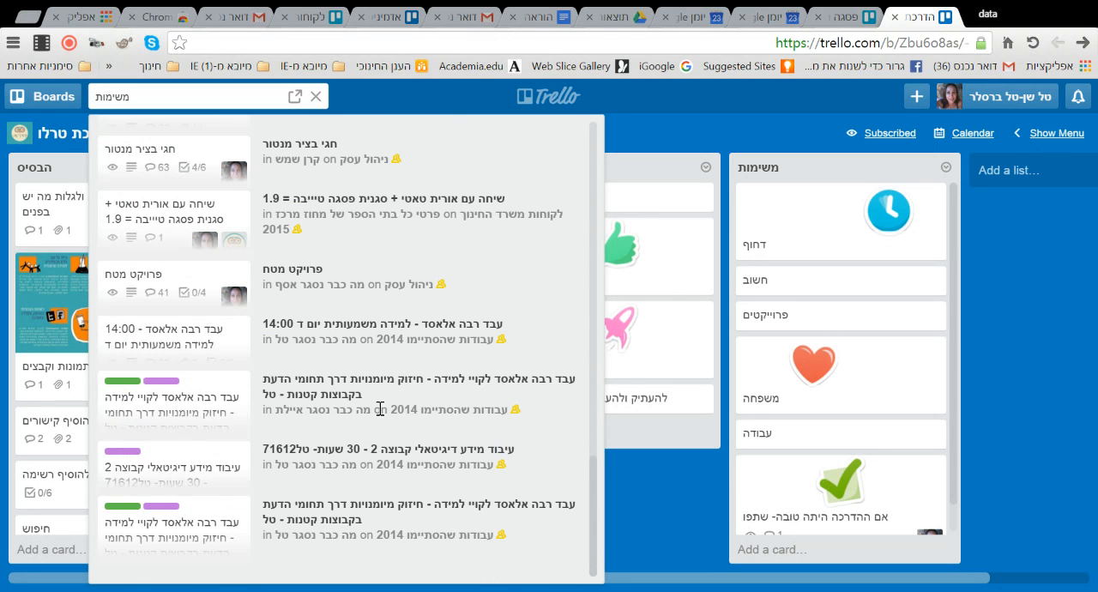
{"action": "scroll", "coordinate": [202, 553], "scroll_direction": "down", "scroll_amount": 1}
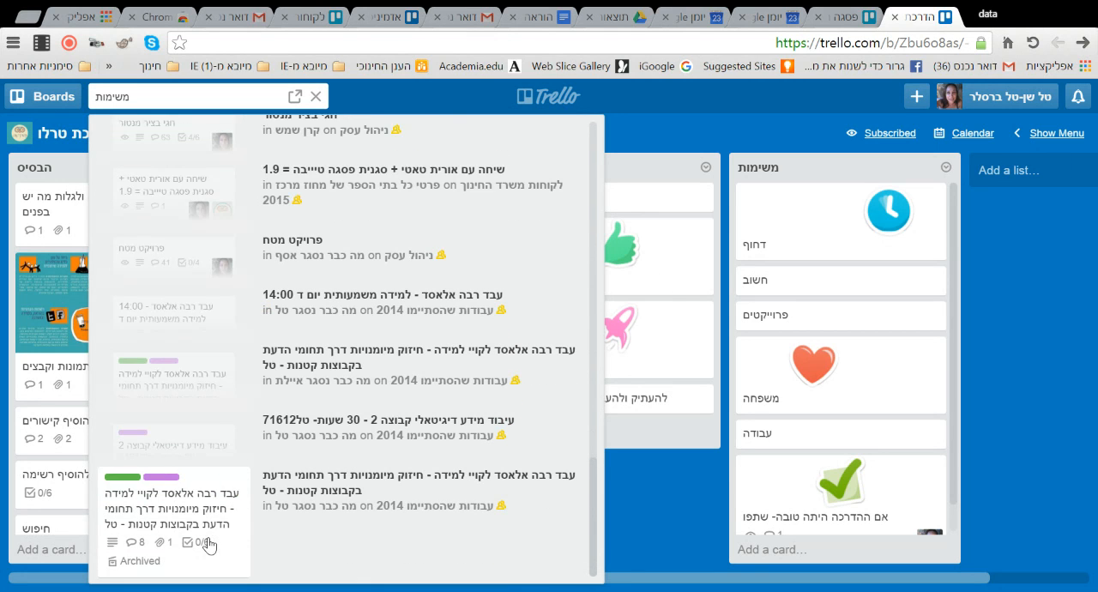
{"action": "scroll", "coordinate": [208, 545], "scroll_direction": "up", "scroll_amount": 1}
{"action": "scroll", "coordinate": [208, 545], "scroll_direction": "down", "scroll_amount": 1}
{"action": "scroll", "coordinate": [208, 545], "scroll_direction": "up", "scroll_amount": 1}
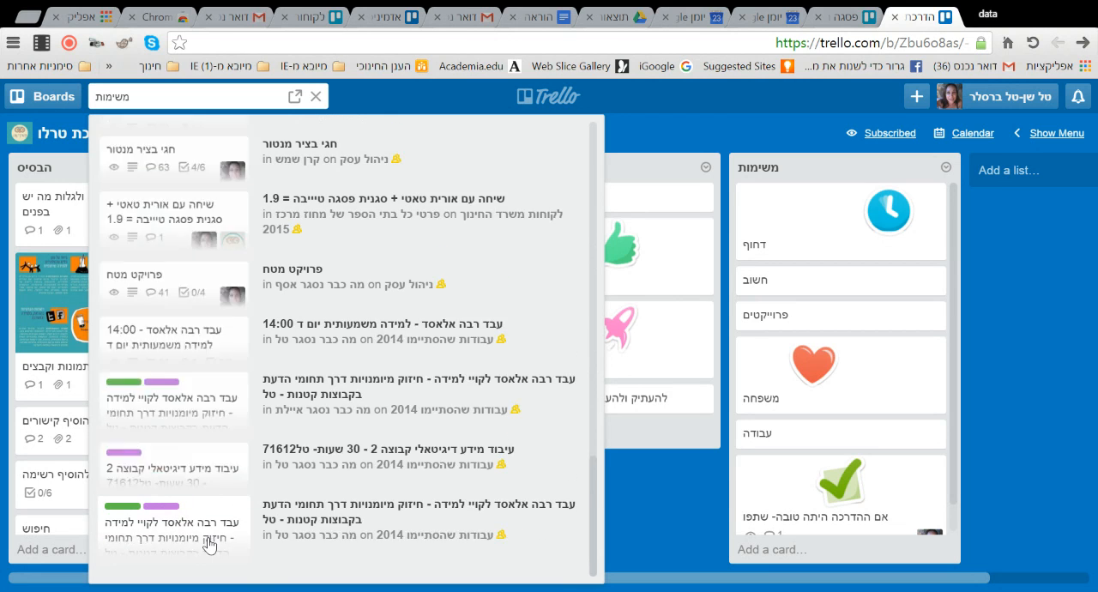
{"action": "scroll", "coordinate": [209, 545], "scroll_direction": "down", "scroll_amount": 1}
{"action": "scroll", "coordinate": [209, 544], "scroll_direction": "up", "scroll_amount": 5}
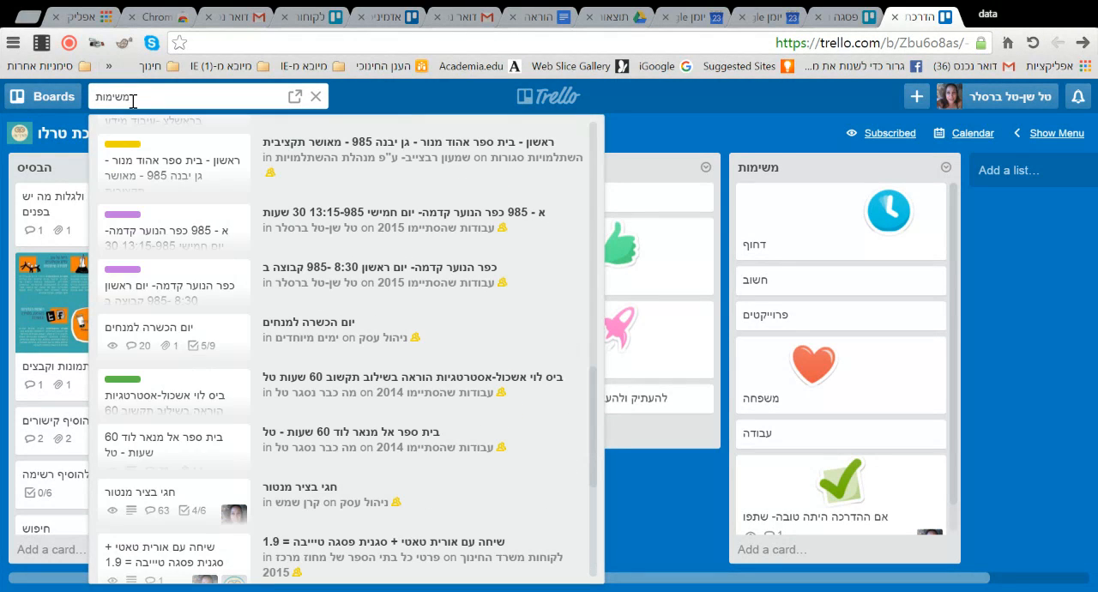
{"action": "scroll", "coordinate": [180, 237], "scroll_direction": "down", "scroll_amount": 4}
- Search for "טרלו" instead, open the welcome card from the results and close it again
{"action": "left_click_drag", "start_coordinate": [155, 98], "coordinate": [86, 91]}
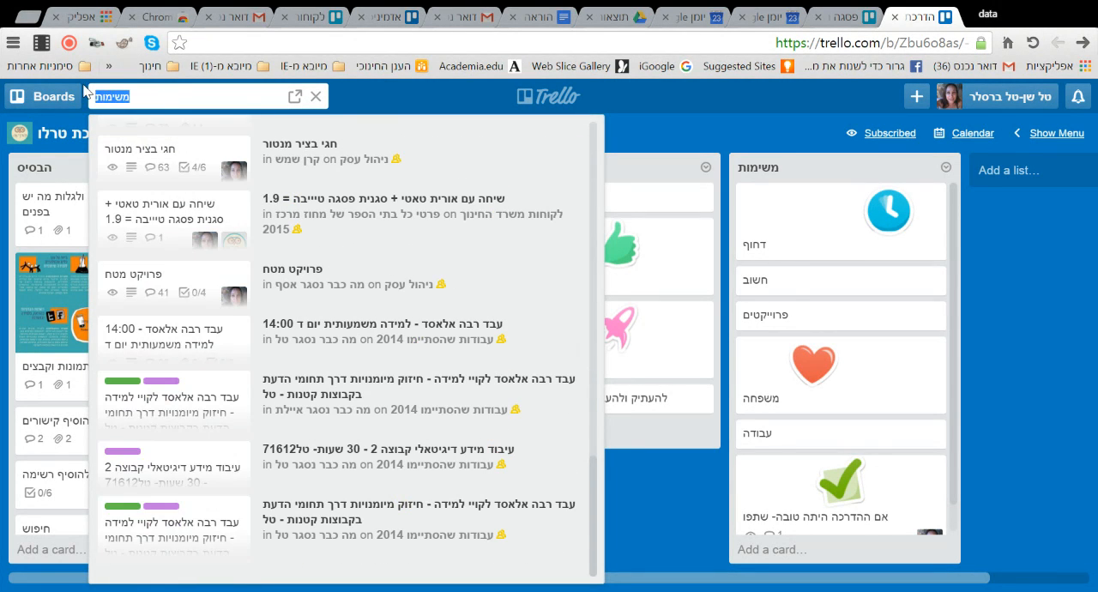
{"action": "type", "text": "טרלו"}
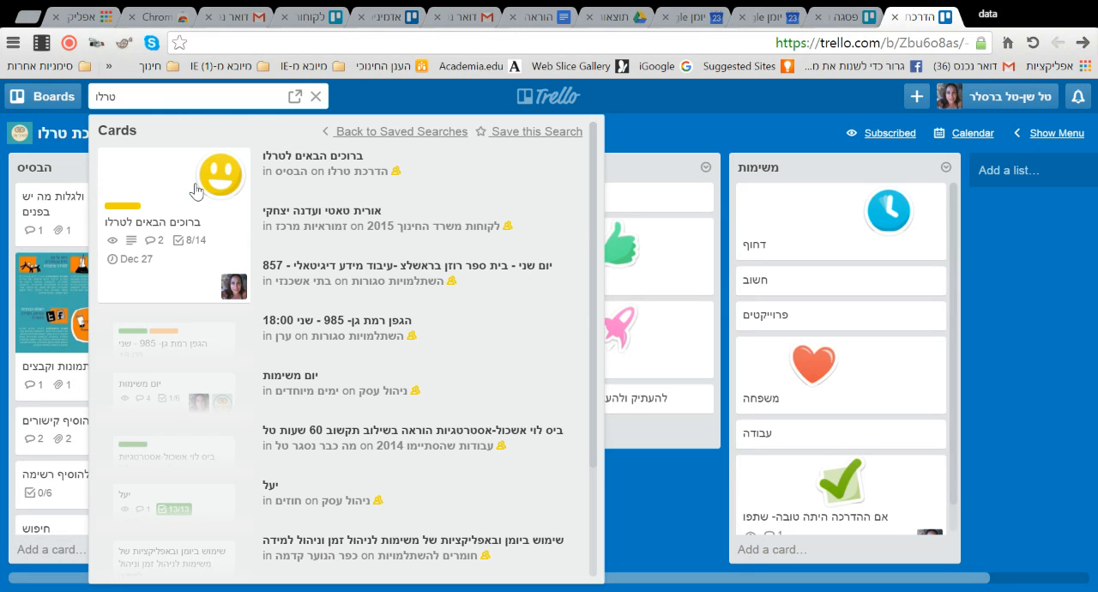
{"action": "left_click", "coordinate": [192, 191]}
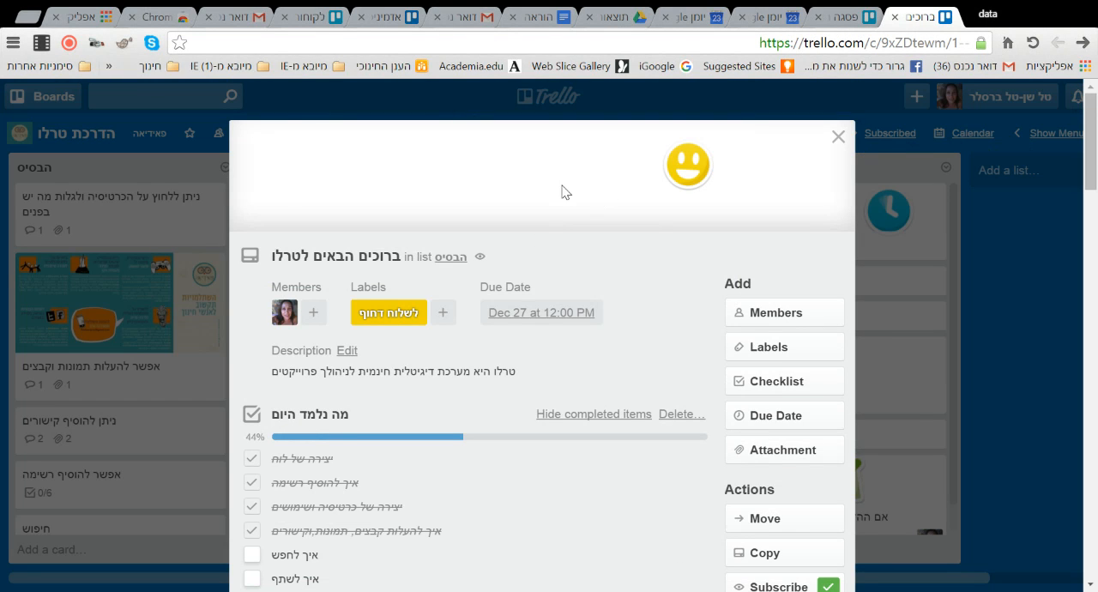
{"action": "left_click", "coordinate": [837, 137]}
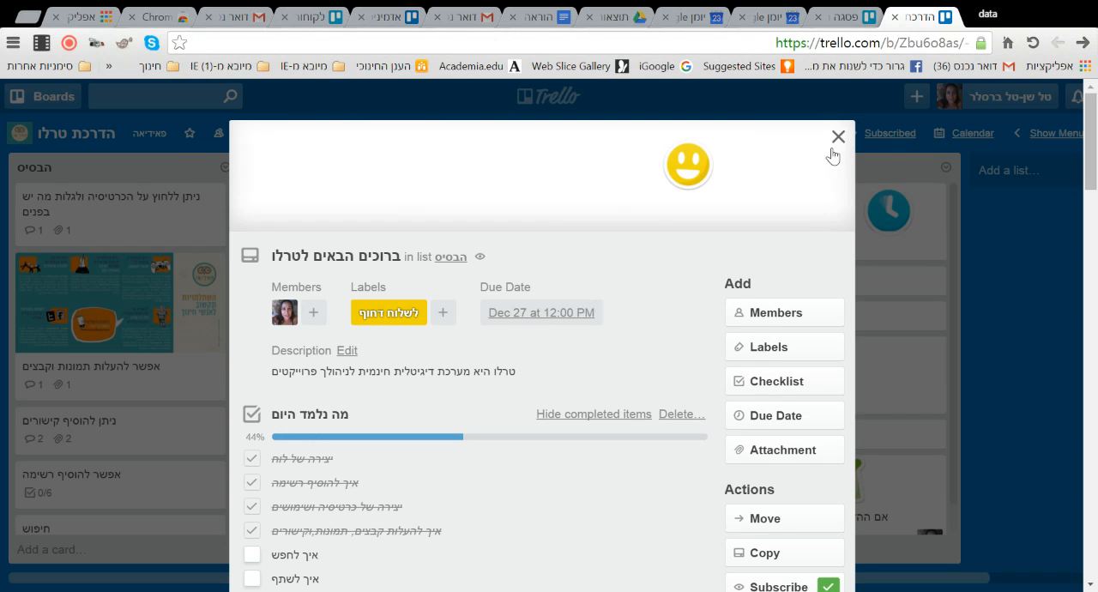
- Move the welcome card to the top of the "הבסיס" list and mark "איך לחפש" as completed in its "מה נלמד היום" checklist
{"action": "scroll", "coordinate": [188, 245], "scroll_direction": "down", "scroll_amount": 2}
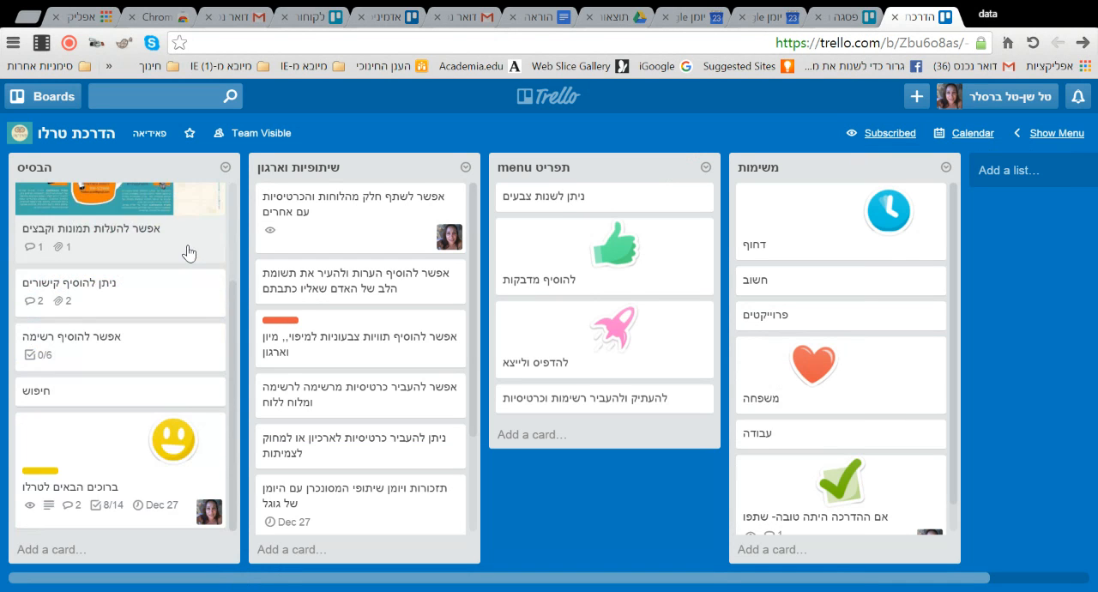
{"action": "left_click_drag", "start_coordinate": [133, 436], "coordinate": [134, 237]}
{"action": "left_click", "coordinate": [151, 241]}
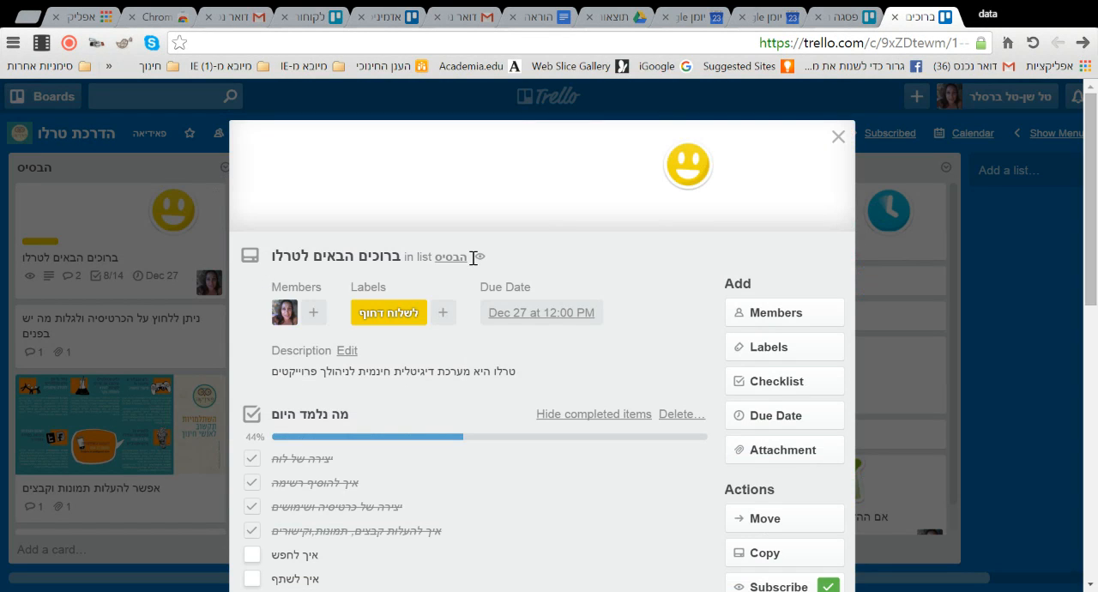
{"action": "scroll", "coordinate": [570, 314], "scroll_direction": "down", "scroll_amount": 3}
{"action": "left_click", "coordinate": [253, 297]}
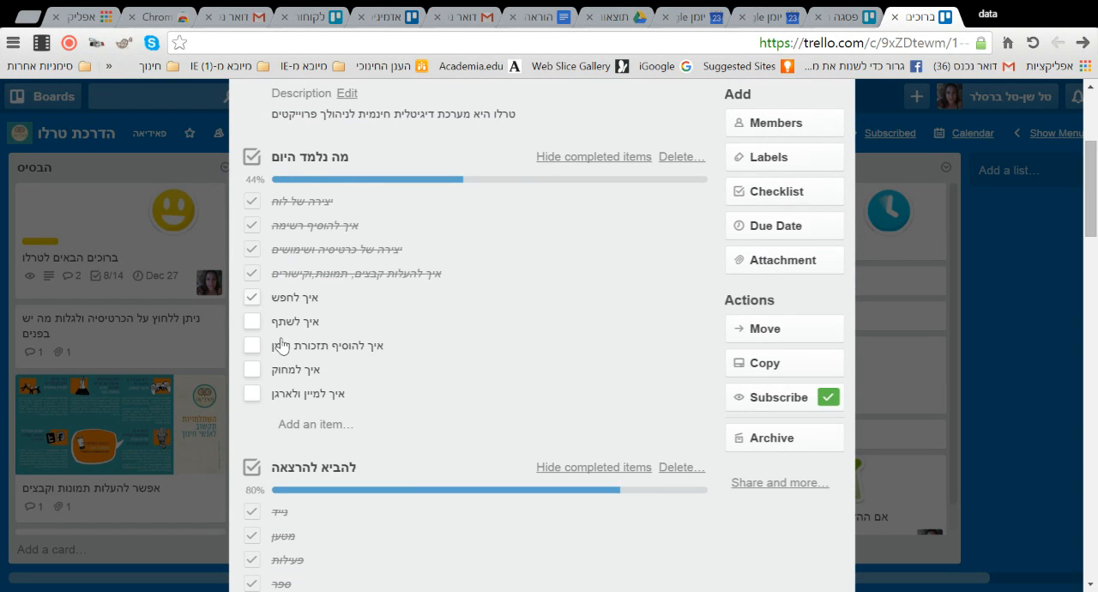
{"action": "left_click", "coordinate": [1049, 330]}
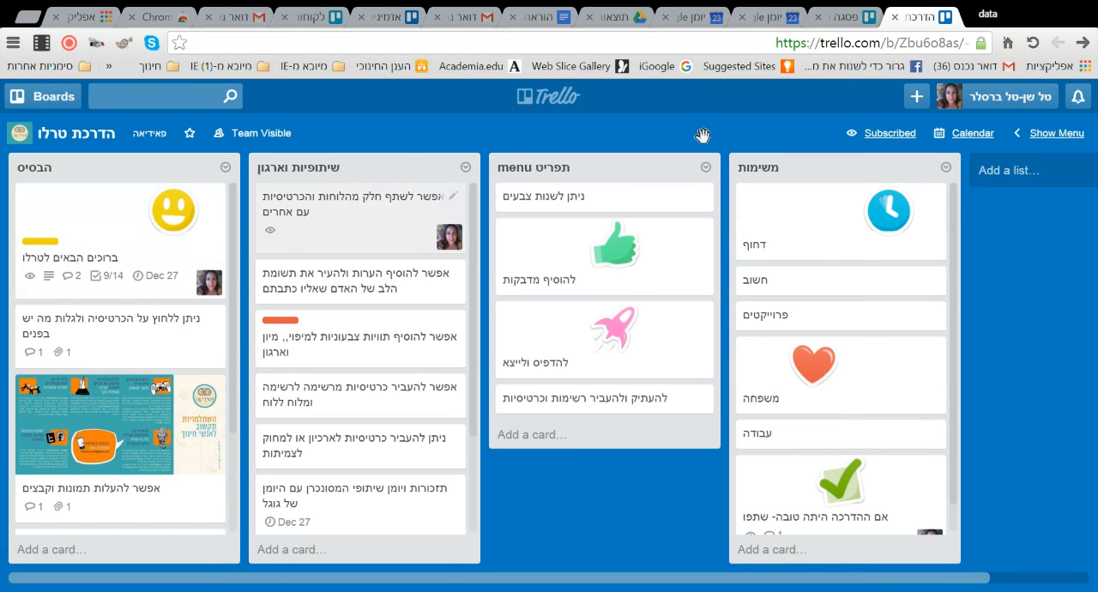
- Show the board menu, assign the office member to the "ברוכים הבאים לטרלו" card, and check the card's members
{"action": "left_click", "coordinate": [1058, 133]}
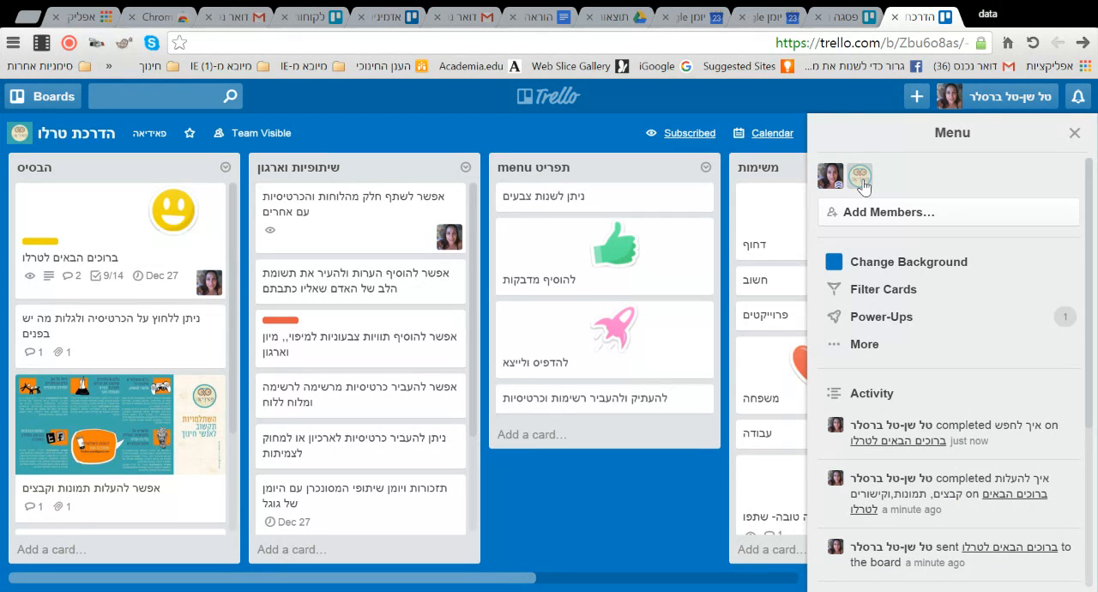
{"action": "left_click_drag", "start_coordinate": [859, 175], "coordinate": [214, 266]}
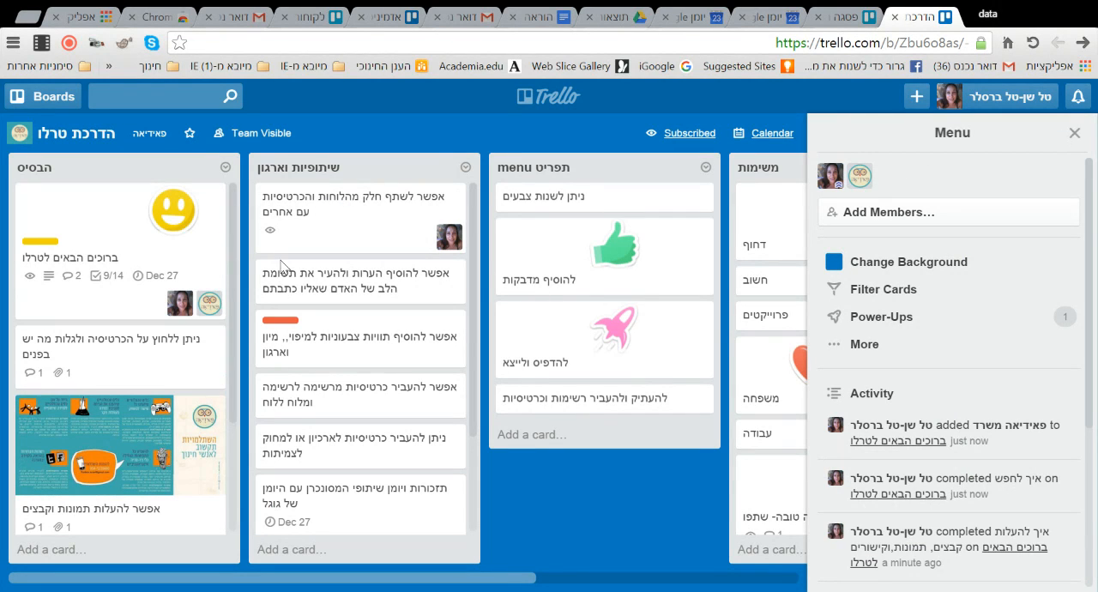
{"action": "left_click", "coordinate": [207, 242]}
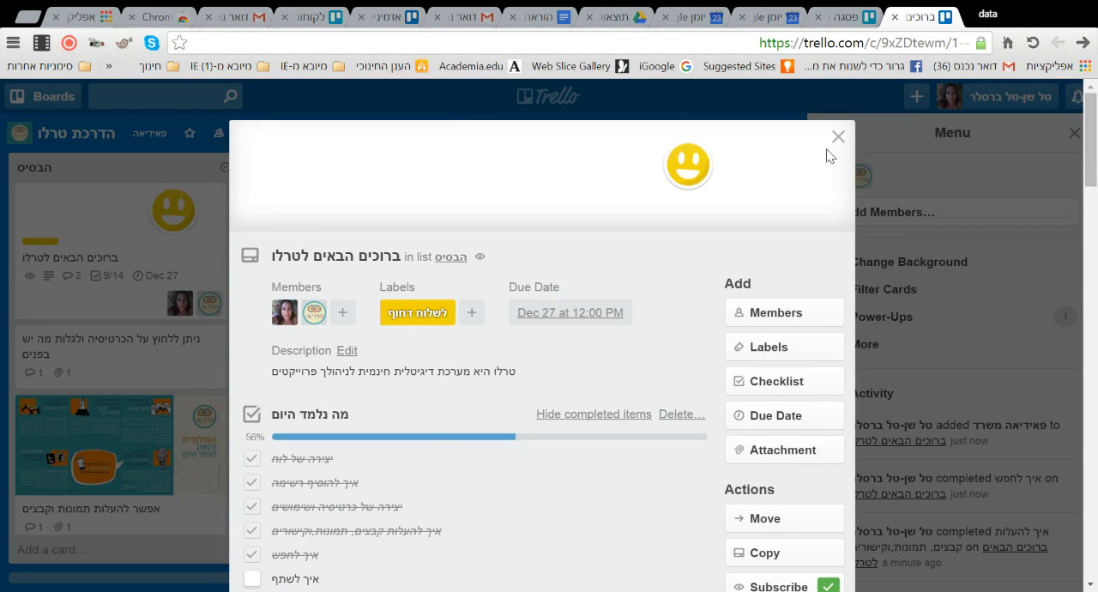
{"action": "left_click", "coordinate": [838, 139]}
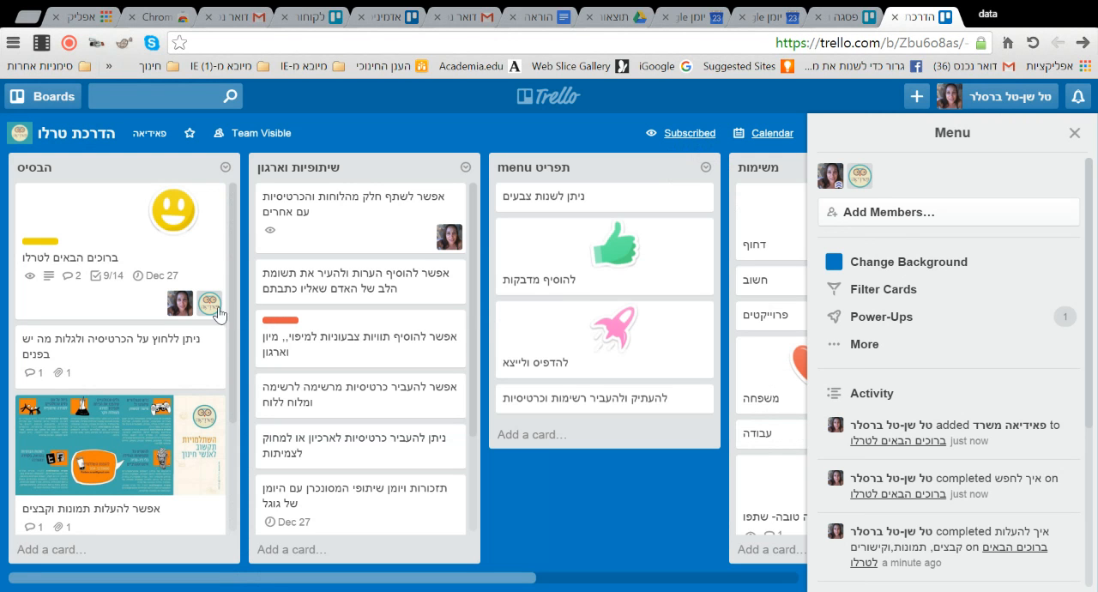
- Remove the office member from the "ברוכים הבאים לטרלו" card and return the card to the top of the "הבסיס" list
{"action": "left_click_drag", "start_coordinate": [206, 296], "coordinate": [58, 279]}
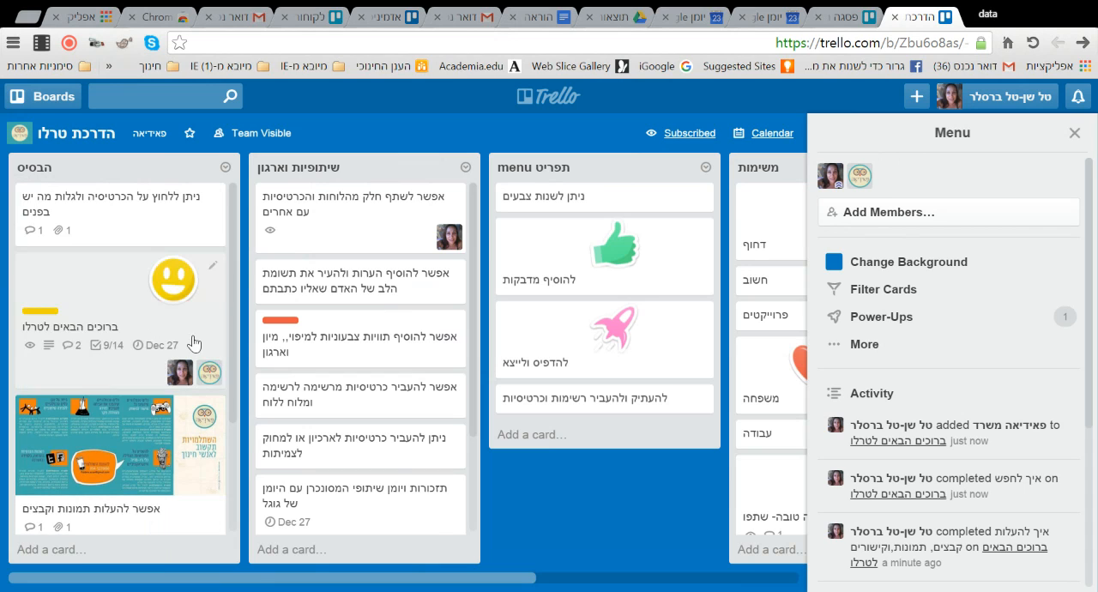
{"action": "left_click", "coordinate": [204, 318]}
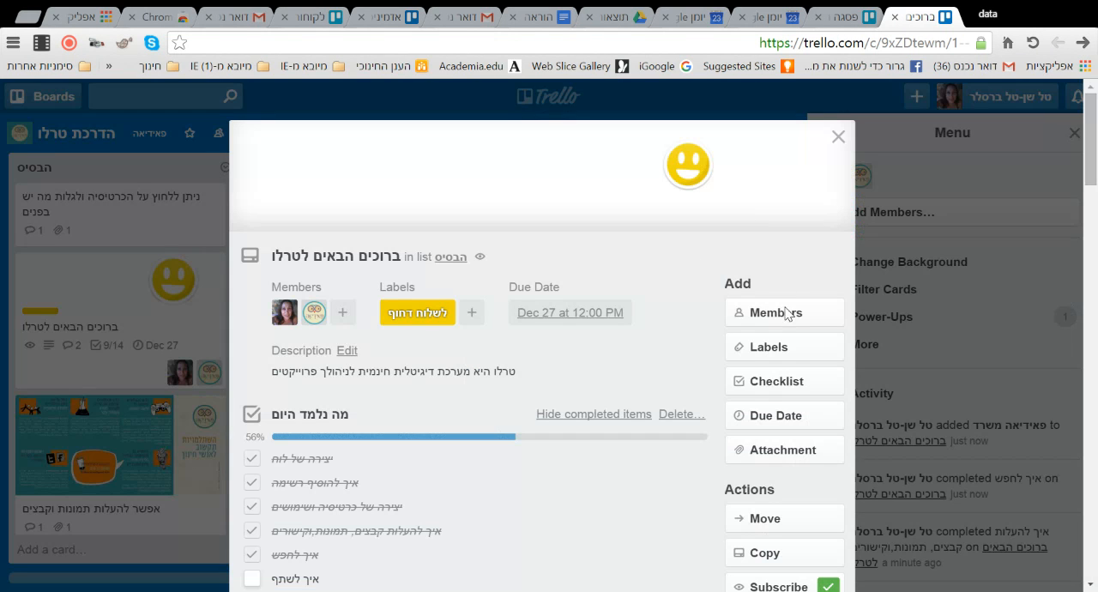
{"action": "left_click", "coordinate": [769, 318]}
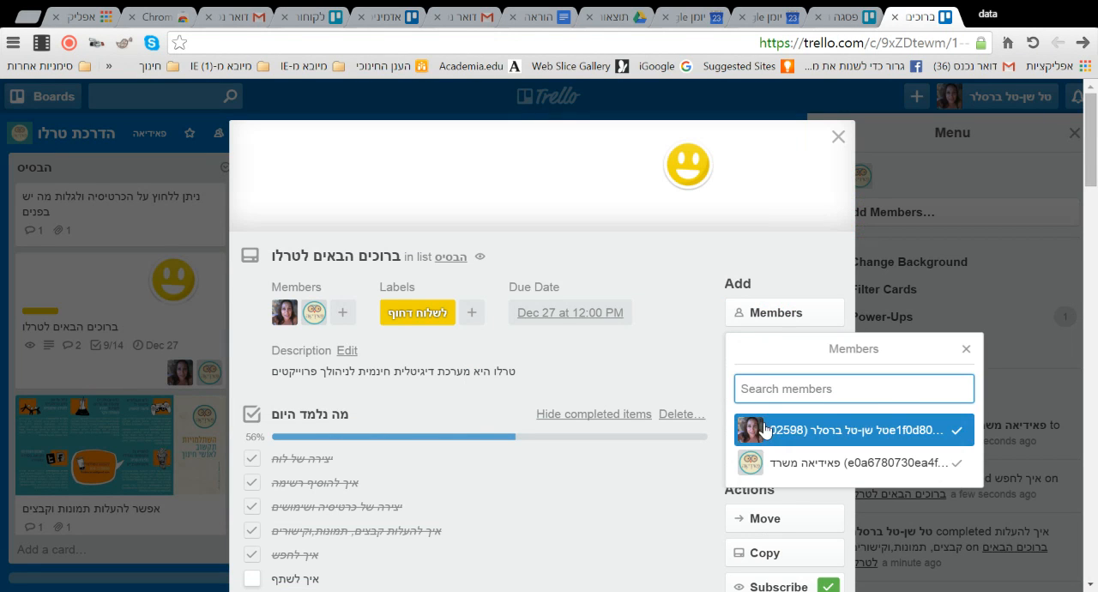
{"action": "left_click", "coordinate": [768, 462]}
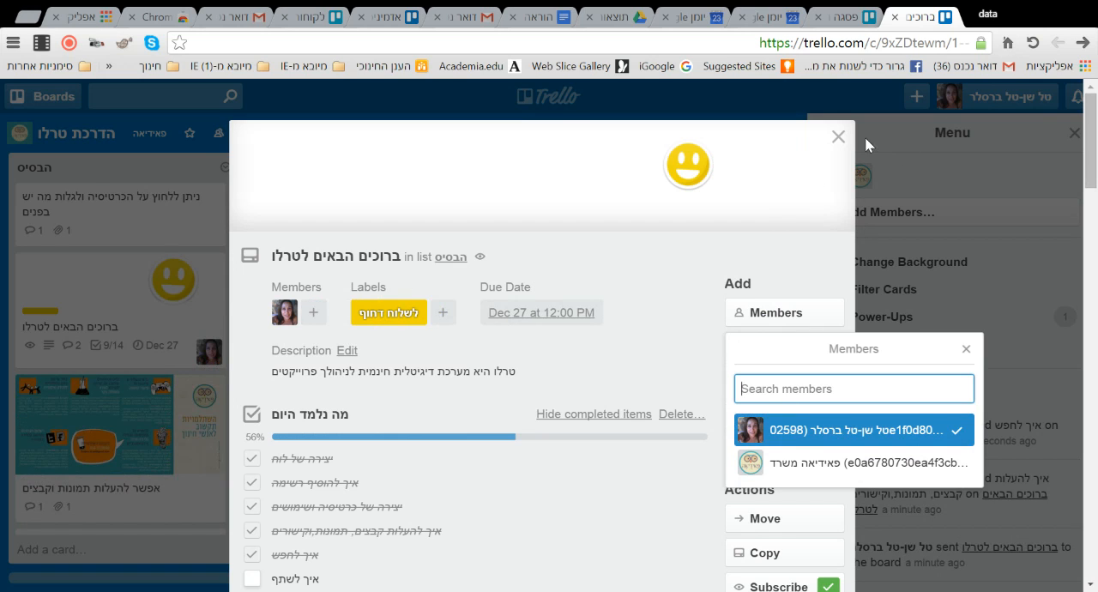
{"action": "left_click", "coordinate": [838, 136]}
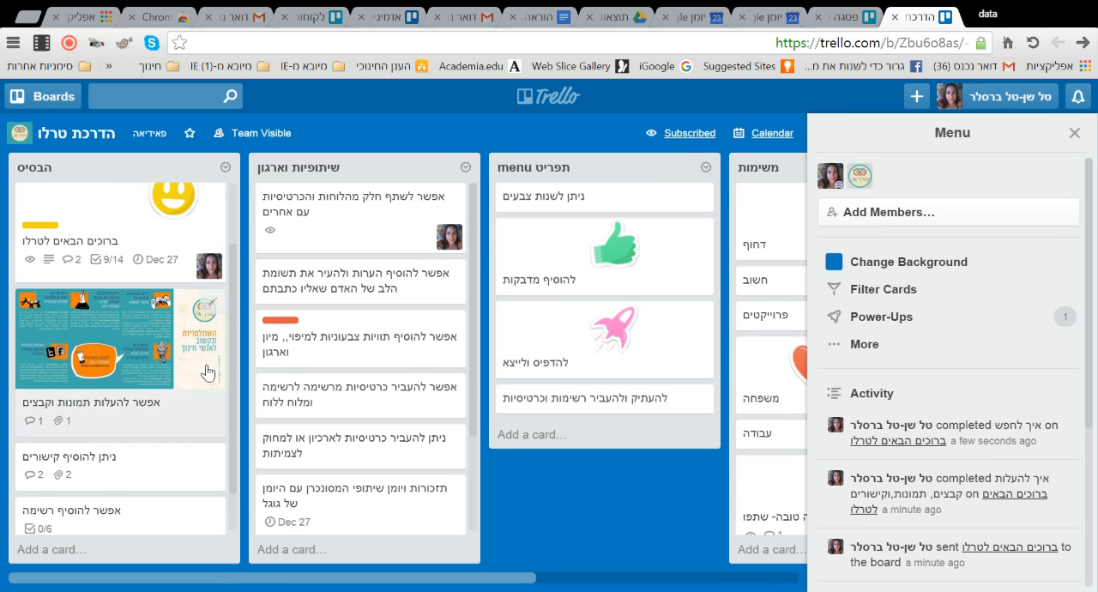
{"action": "left_click_drag", "start_coordinate": [123, 307], "coordinate": [128, 211]}
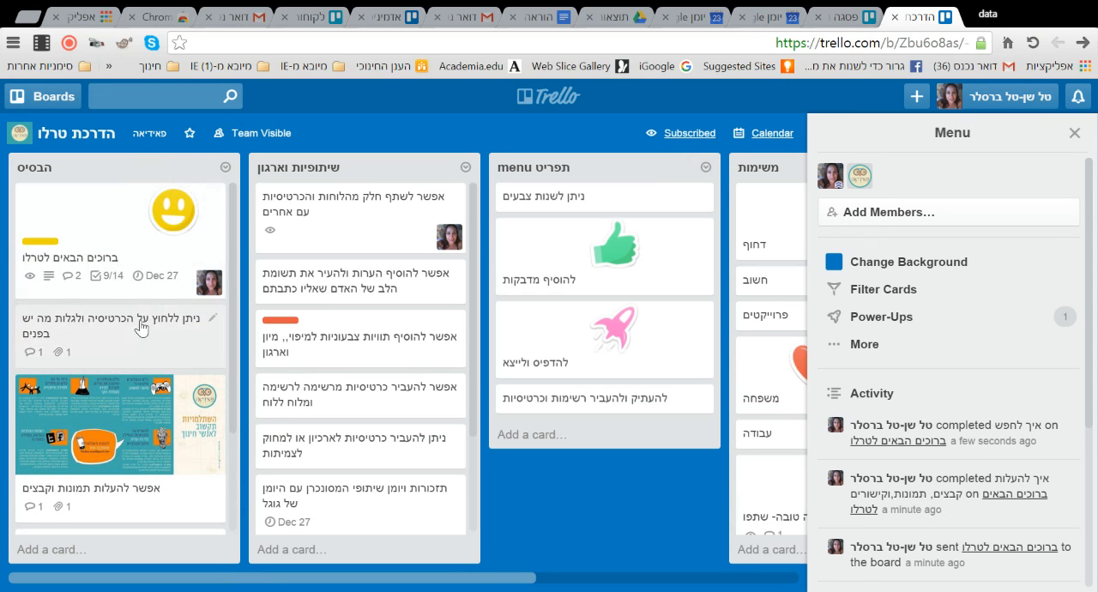
- Review the "ניתן ללחוץ על הכרטיסיה ולגלות מה יש בפנים" card, save the comment "זה הסלוגן של פאידיאה" on it and close it
{"action": "left_click", "coordinate": [134, 344]}
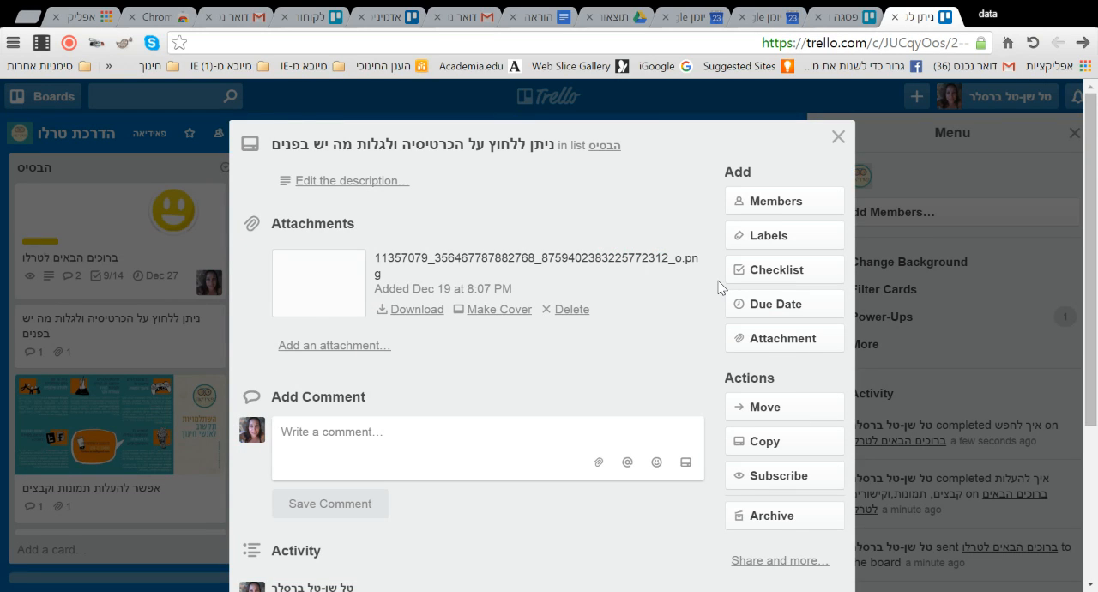
{"action": "scroll", "coordinate": [1090, 300], "scroll_direction": "down", "scroll_amount": 3}
{"action": "scroll", "coordinate": [1087, 318], "scroll_direction": "down", "scroll_amount": 2}
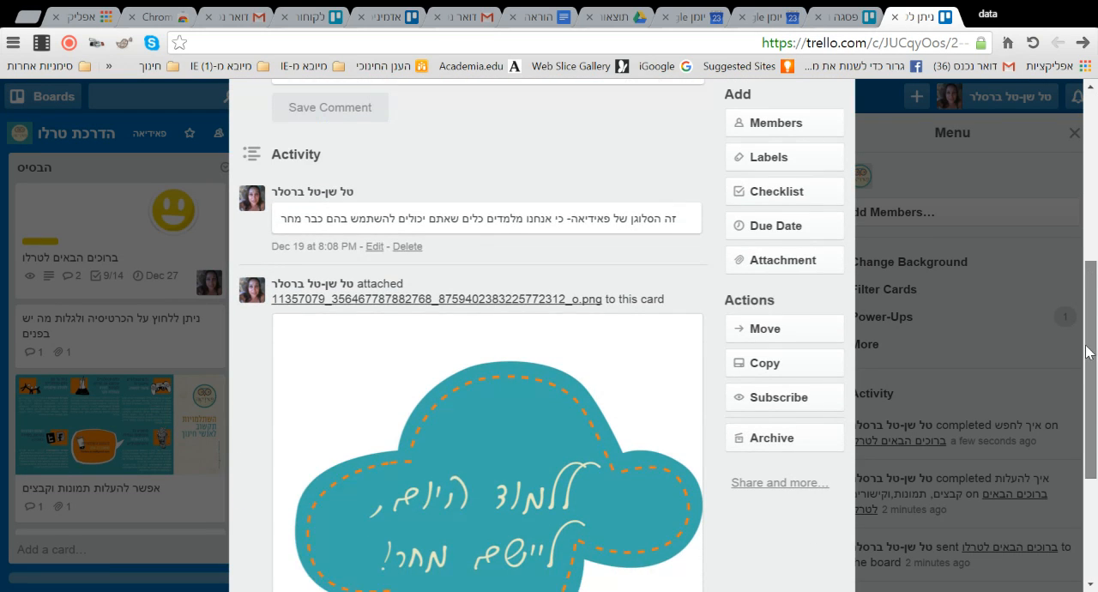
{"action": "scroll", "coordinate": [452, 307], "scroll_direction": "down", "scroll_amount": 4}
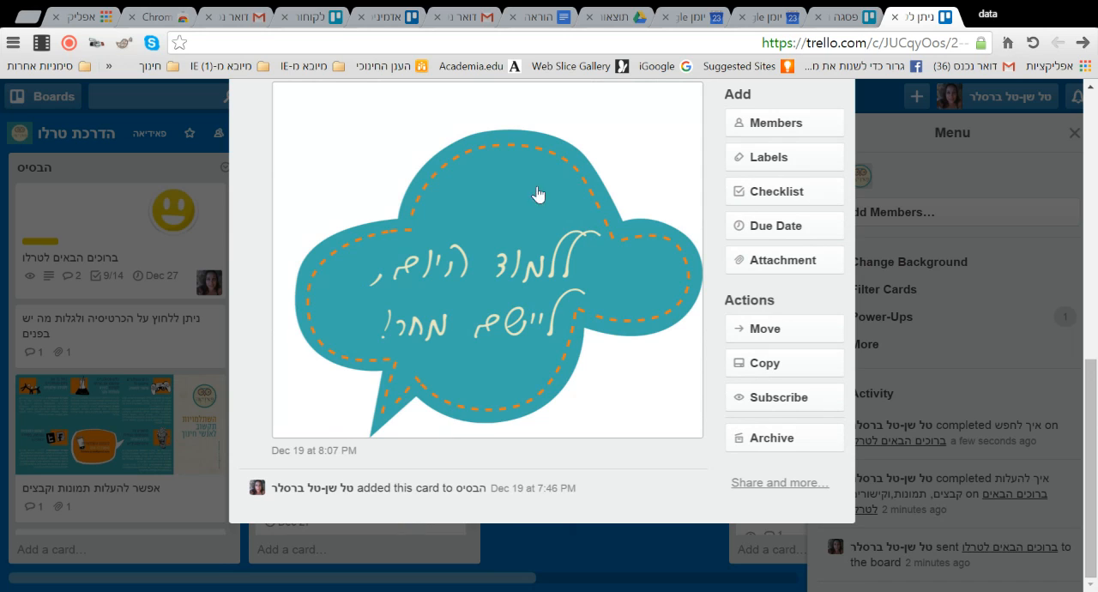
{"action": "scroll", "coordinate": [443, 310], "scroll_direction": "up", "scroll_amount": 3}
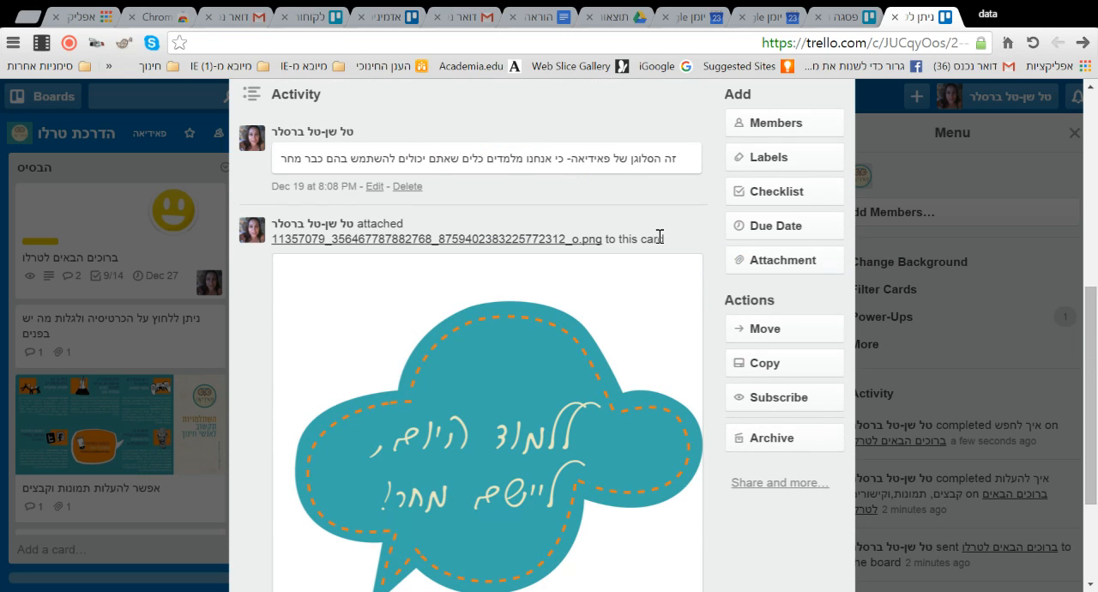
{"action": "scroll", "coordinate": [386, 222], "scroll_direction": "up", "scroll_amount": 3}
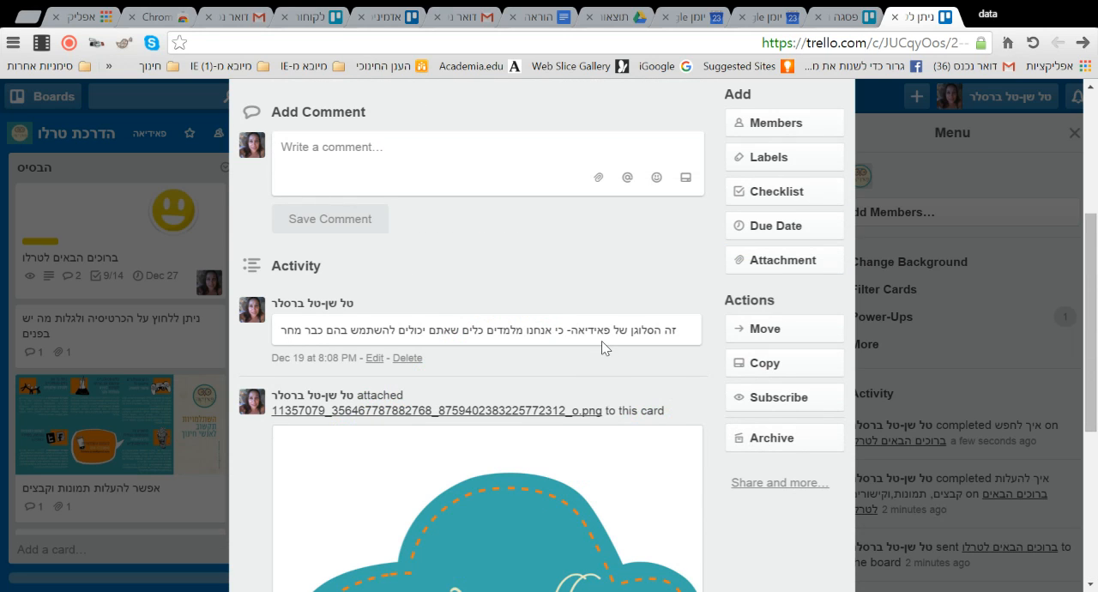
{"action": "left_click", "coordinate": [320, 183]}
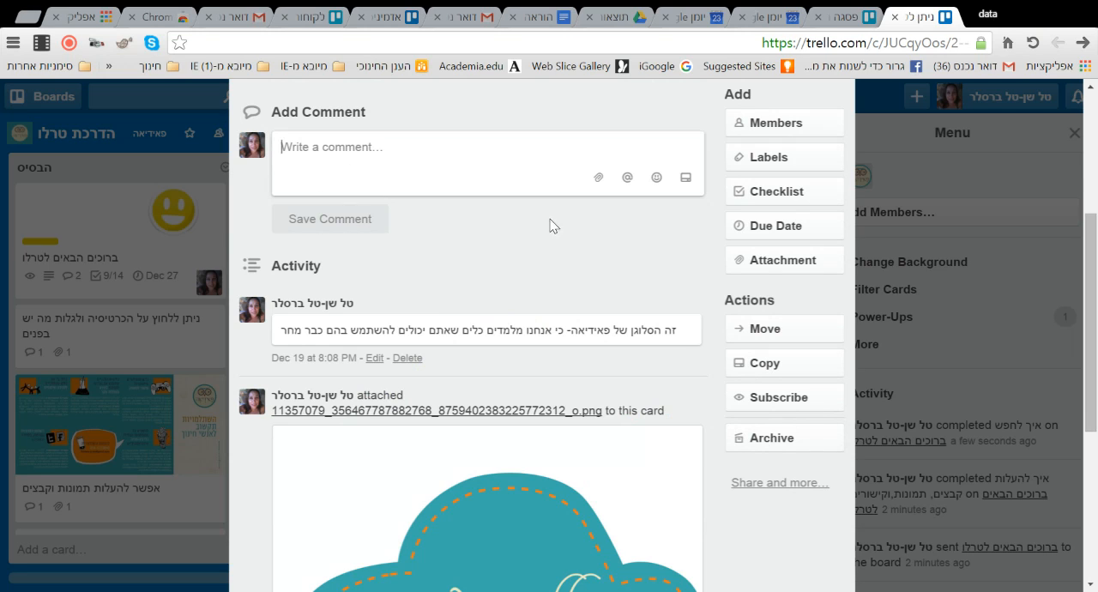
{"action": "type", "text": "ד"}
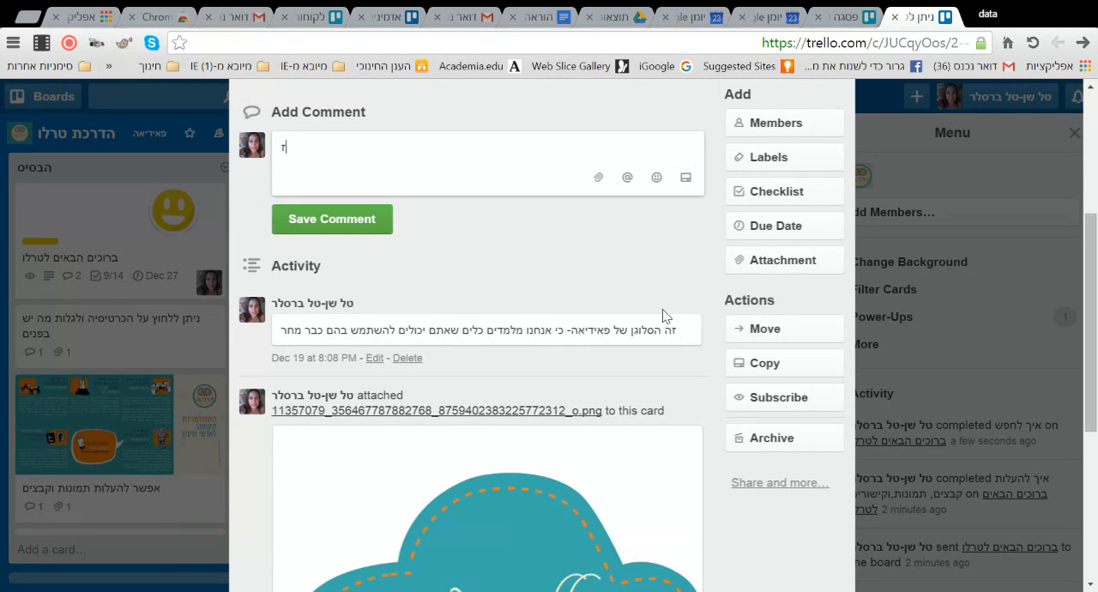
{"action": "type", "text": "ה הסלוגן של פאידיאה"}
{"action": "left_click", "coordinate": [348, 222]}
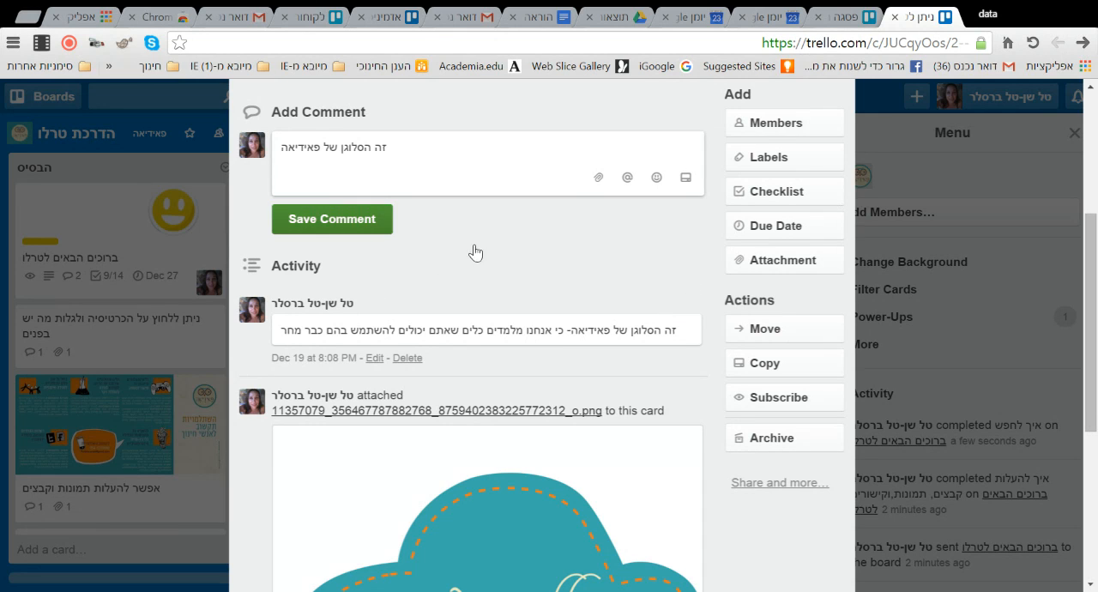
{"action": "left_click", "coordinate": [982, 169]}
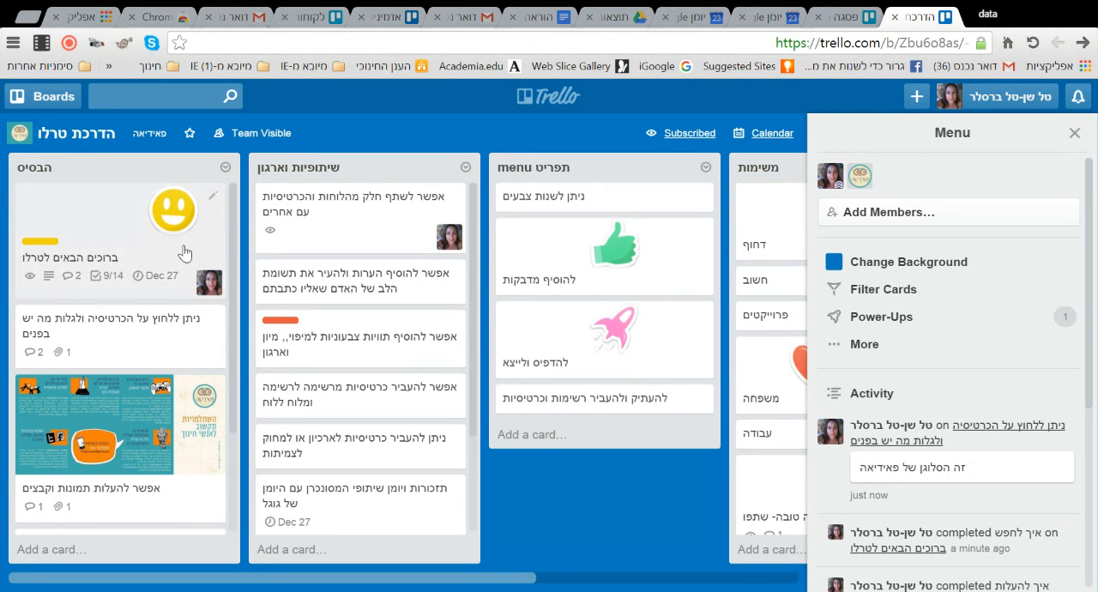
- Look through the recent notifications about card comments and close them
{"action": "left_click", "coordinate": [1078, 98]}
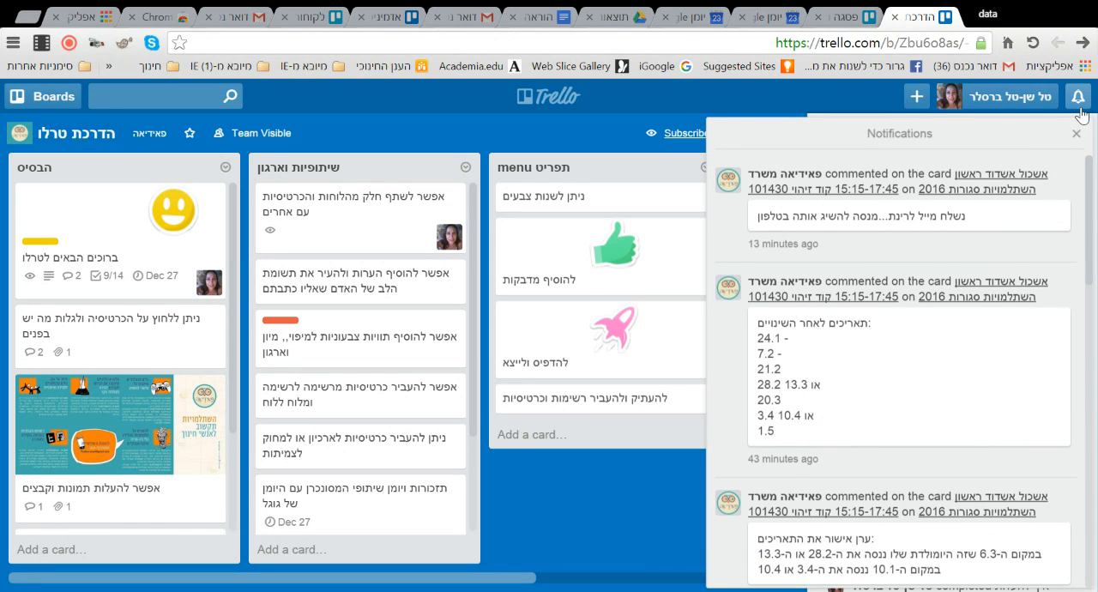
{"action": "scroll", "coordinate": [1053, 215], "scroll_direction": "down", "scroll_amount": 4}
{"action": "scroll", "coordinate": [1060, 236], "scroll_direction": "up", "scroll_amount": 4}
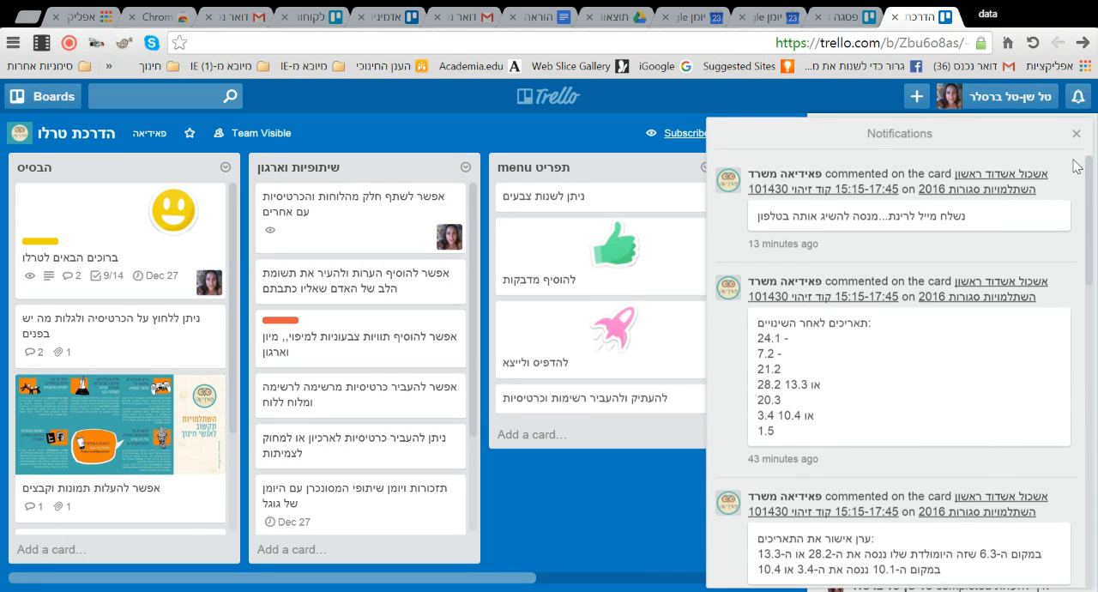
{"action": "left_click", "coordinate": [1075, 99]}
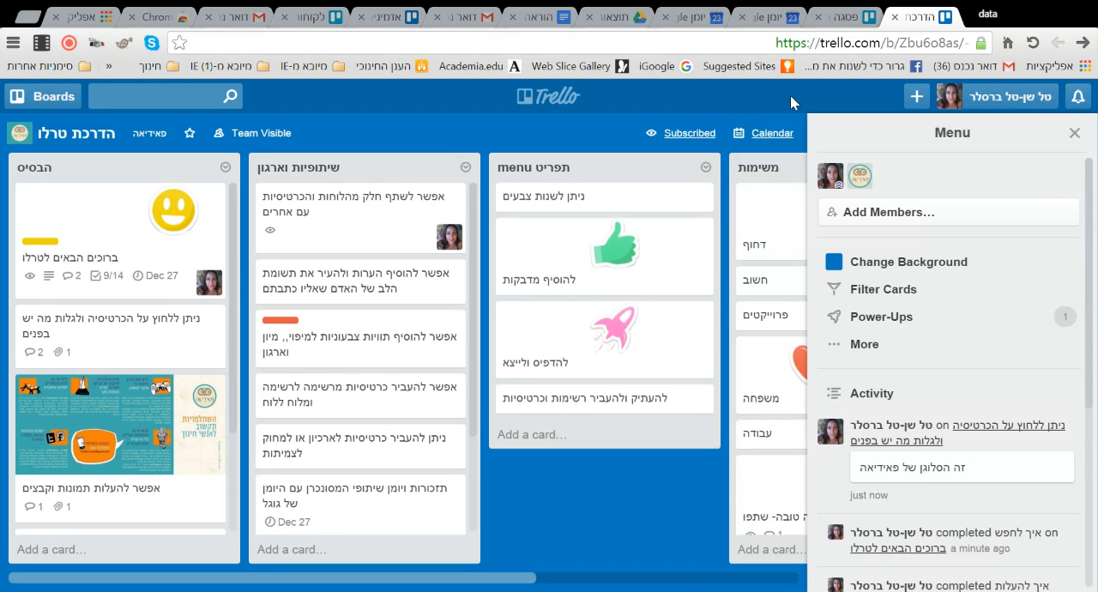
- View the "ברוכים הבאים לטרלו" and "ניתן ללחוץ על הכרטיסיה ולגלות מה יש בפנים" cards in the "הבסיס" list, closing each one
{"action": "left_click", "coordinate": [142, 242]}
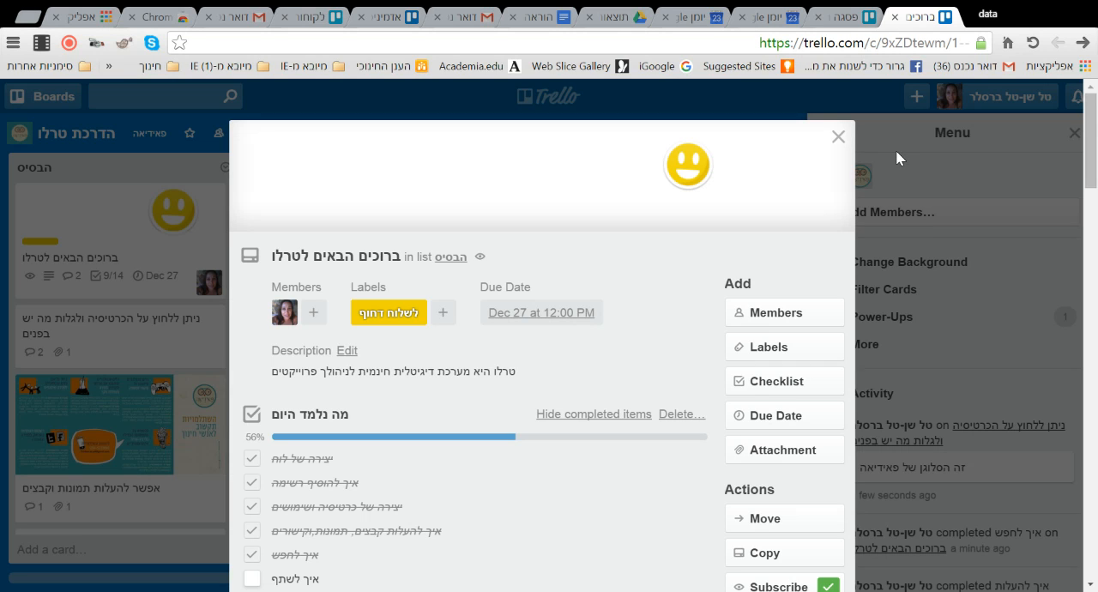
{"action": "left_click", "coordinate": [838, 136]}
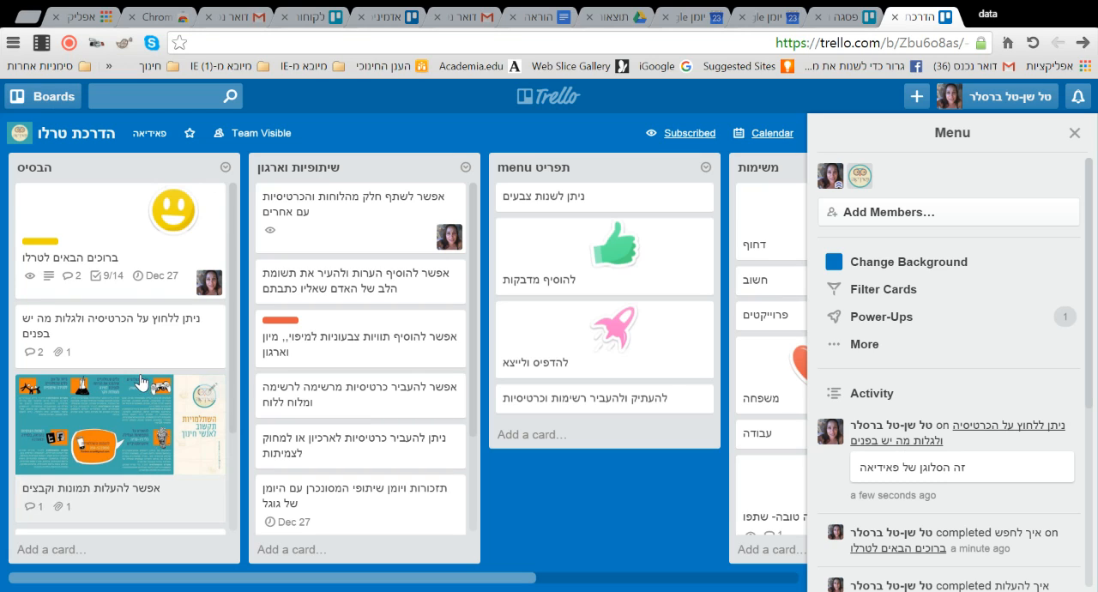
{"action": "scroll", "coordinate": [150, 375], "scroll_direction": "down", "scroll_amount": 1}
{"action": "scroll", "coordinate": [174, 388], "scroll_direction": "down", "scroll_amount": 1}
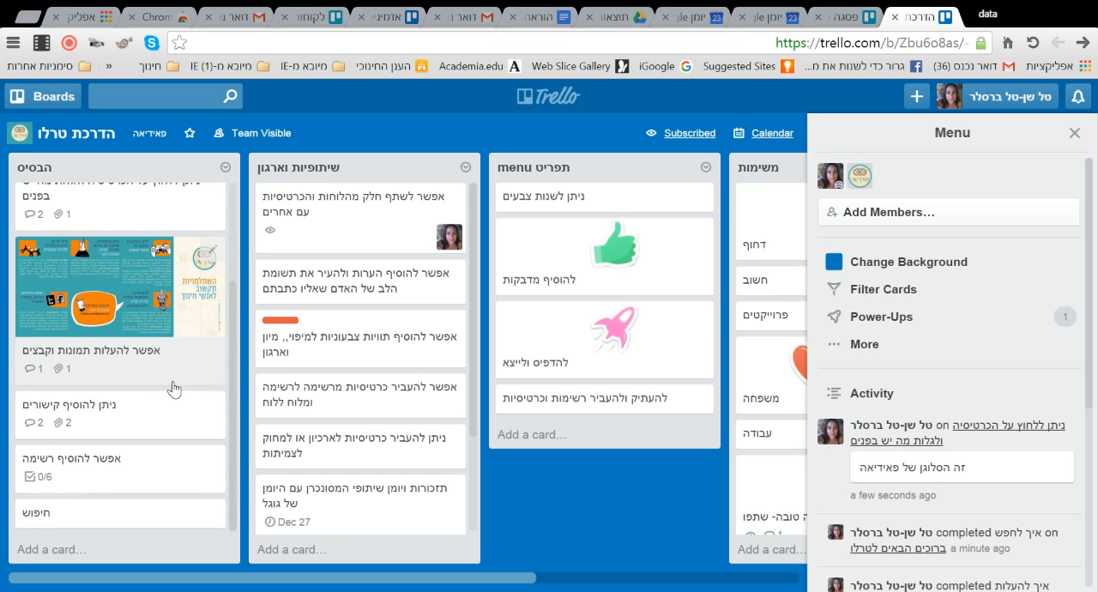
{"action": "left_click", "coordinate": [154, 211]}
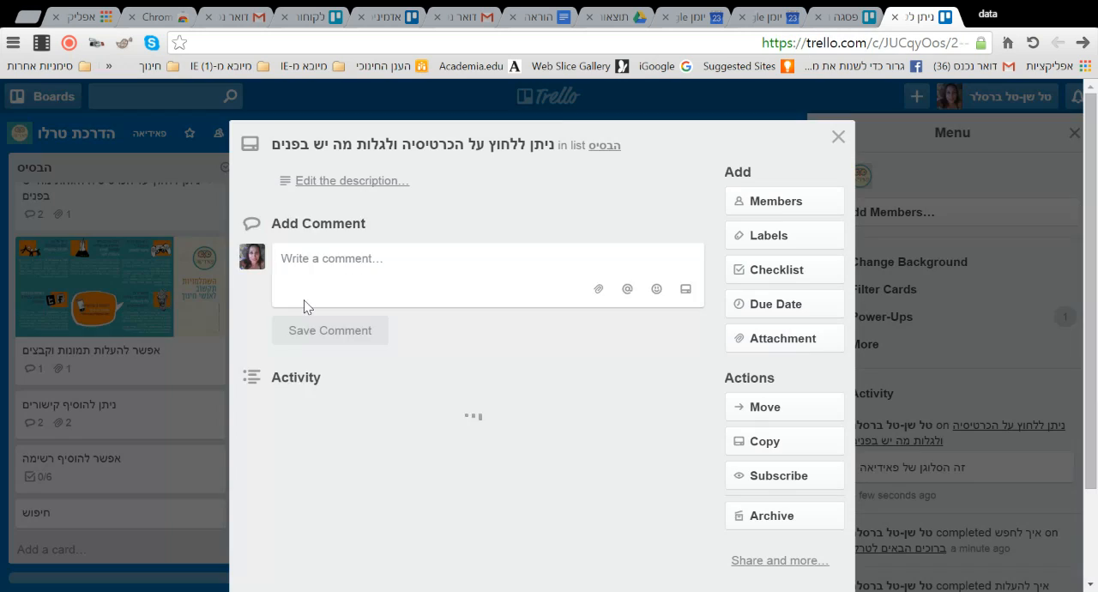
{"action": "left_click", "coordinate": [838, 136]}
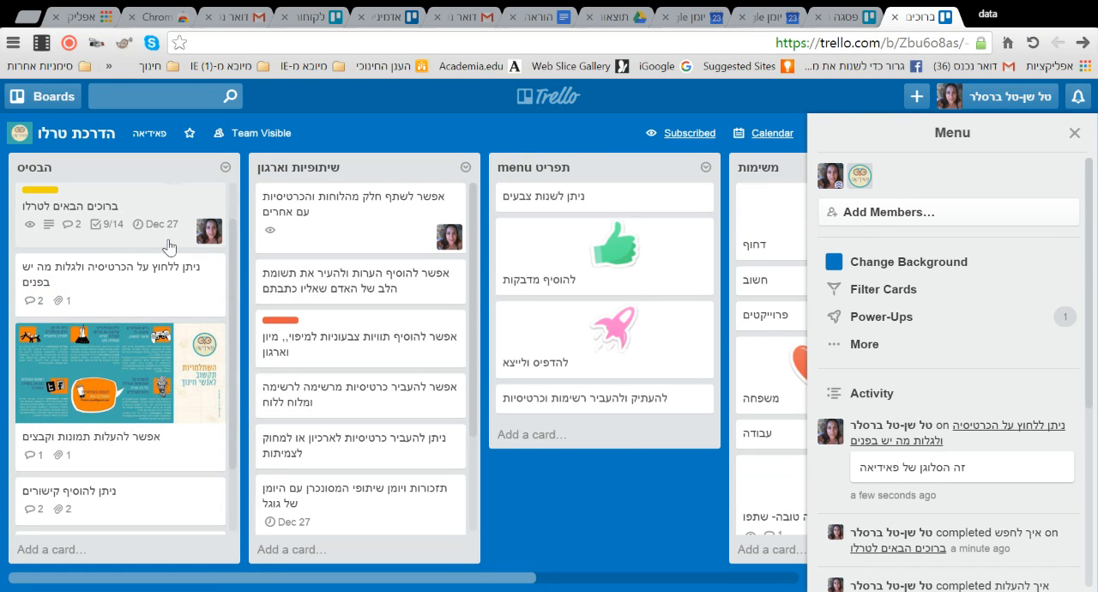
- Mark "איך לשתף" as completed in the welcome card's "מה נלמד היום" checklist and close the card
{"action": "left_click", "coordinate": [164, 240]}
{"action": "scroll", "coordinate": [343, 369], "scroll_direction": "down", "scroll_amount": 10}
{"action": "scroll", "coordinate": [340, 272], "scroll_direction": "up", "scroll_amount": 5}
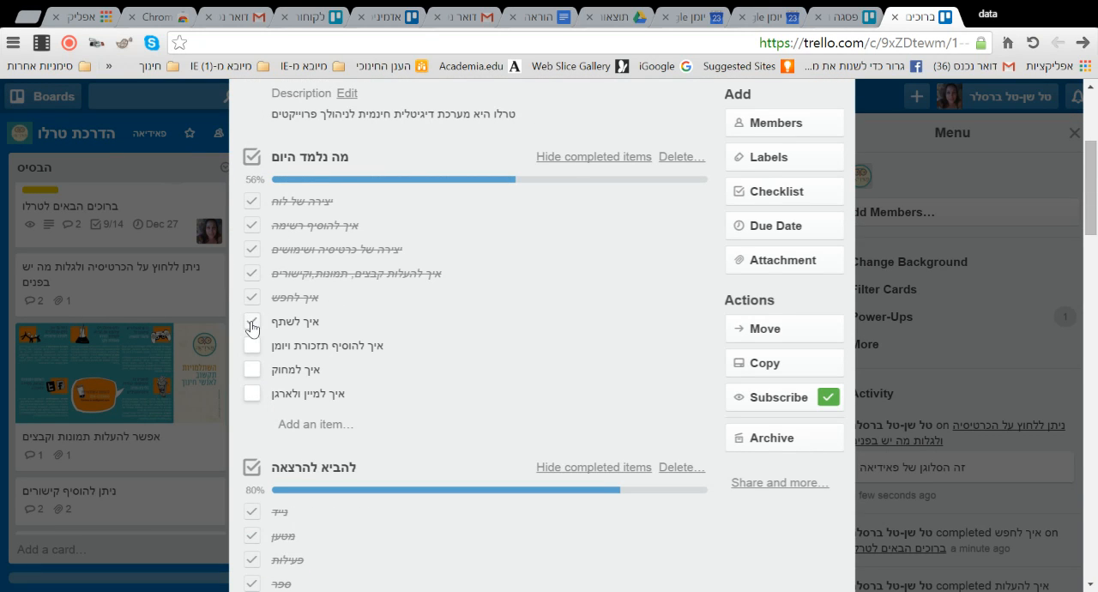
{"action": "left_click", "coordinate": [250, 326]}
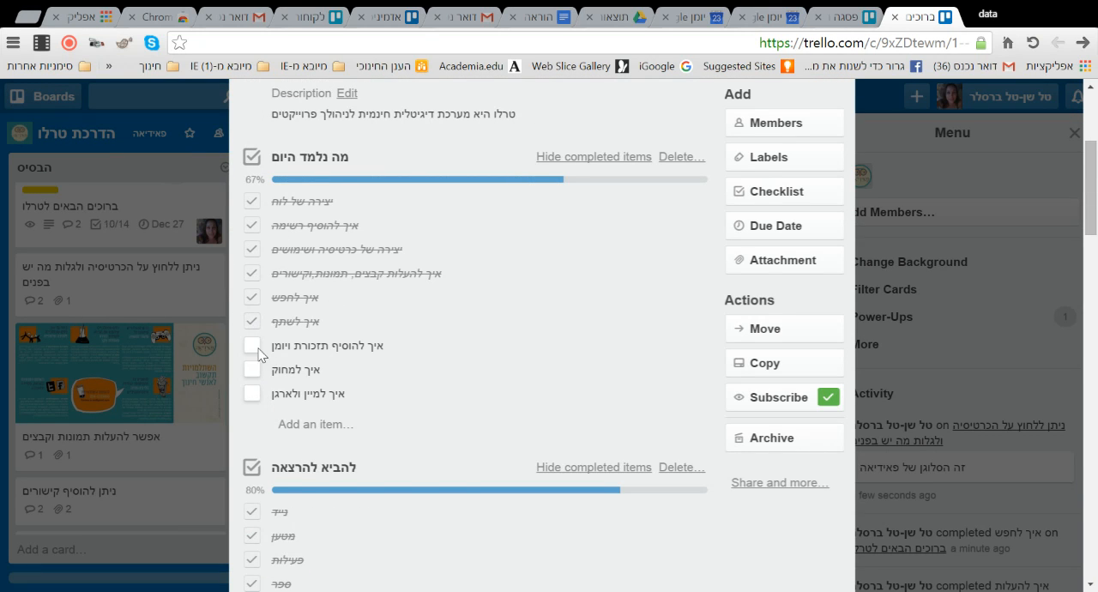
{"action": "scroll", "coordinate": [506, 356], "scroll_direction": "up", "scroll_amount": 3}
{"action": "scroll", "coordinate": [514, 352], "scroll_direction": "down", "scroll_amount": 3}
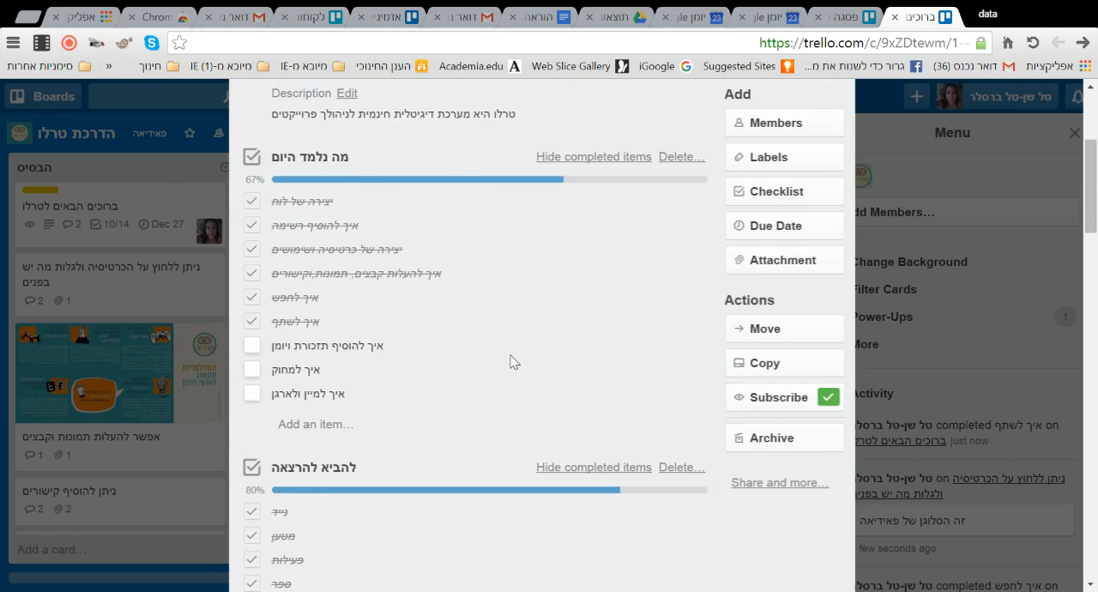
{"action": "scroll", "coordinate": [510, 355], "scroll_direction": "up", "scroll_amount": 1}
{"action": "scroll", "coordinate": [510, 355], "scroll_direction": "up", "scroll_amount": 2}
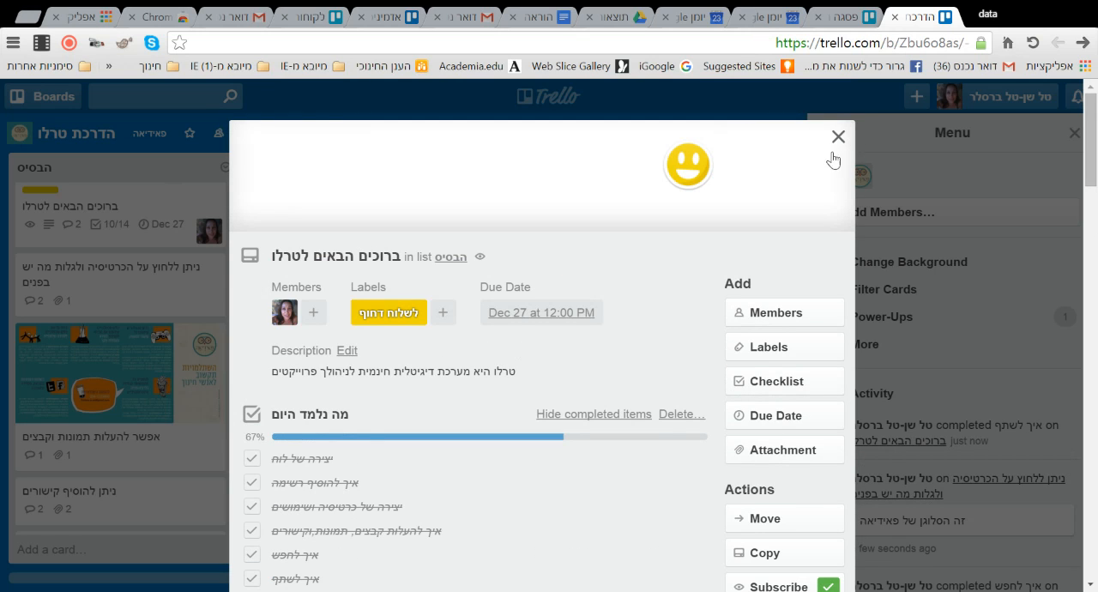
{"action": "left_click", "coordinate": [838, 135]}
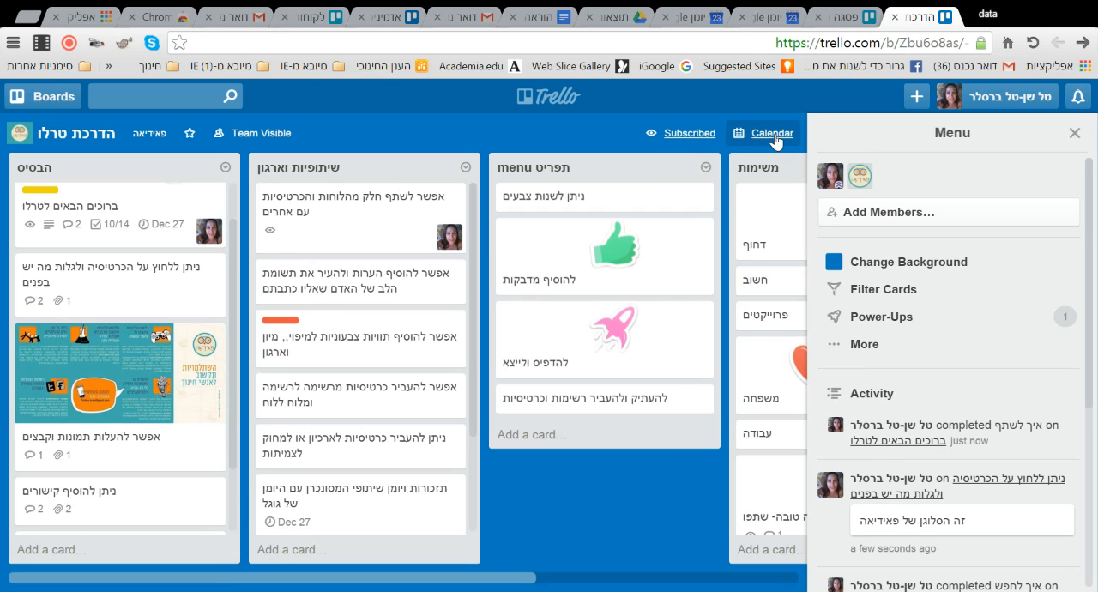
- Display the board's calendar for December 2015, open the welcome card from December 27 and close it again
{"action": "left_click", "coordinate": [773, 135]}
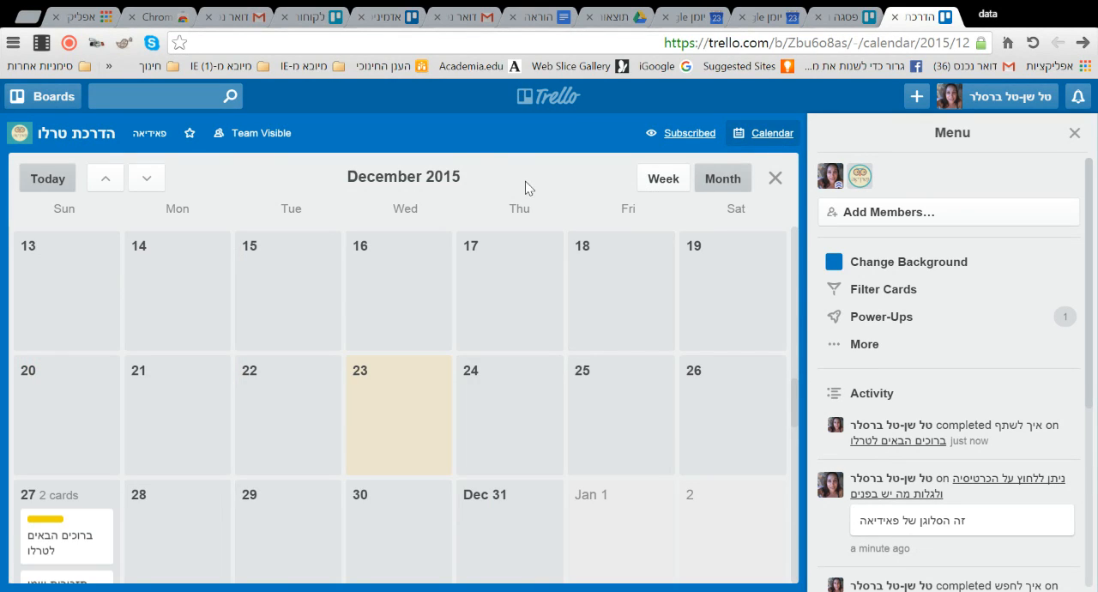
{"action": "scroll", "coordinate": [78, 549], "scroll_direction": "down", "scroll_amount": 2}
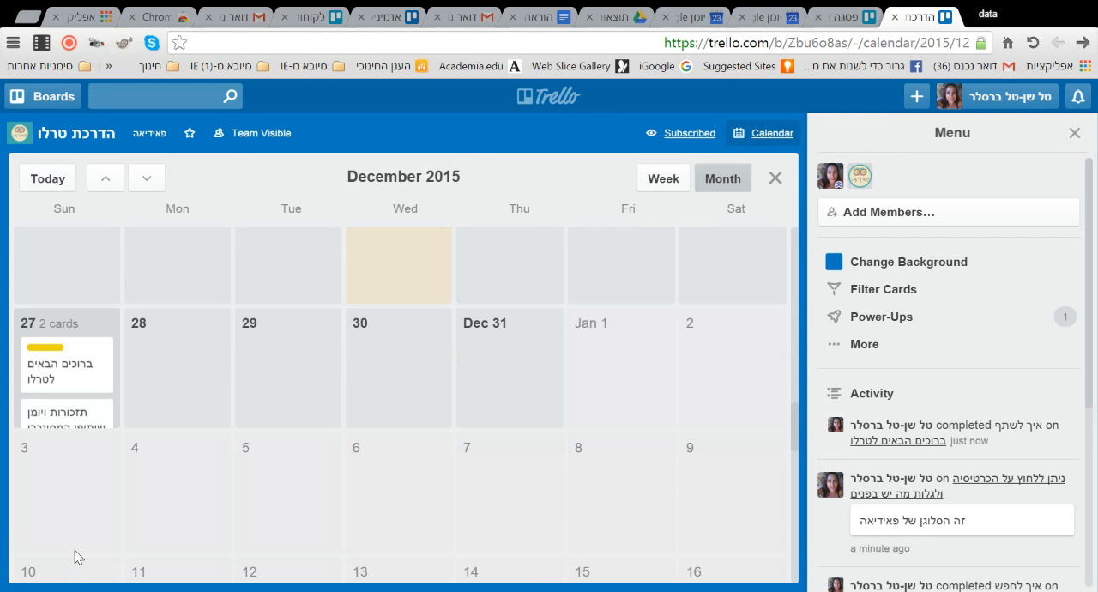
{"action": "left_click", "coordinate": [86, 374]}
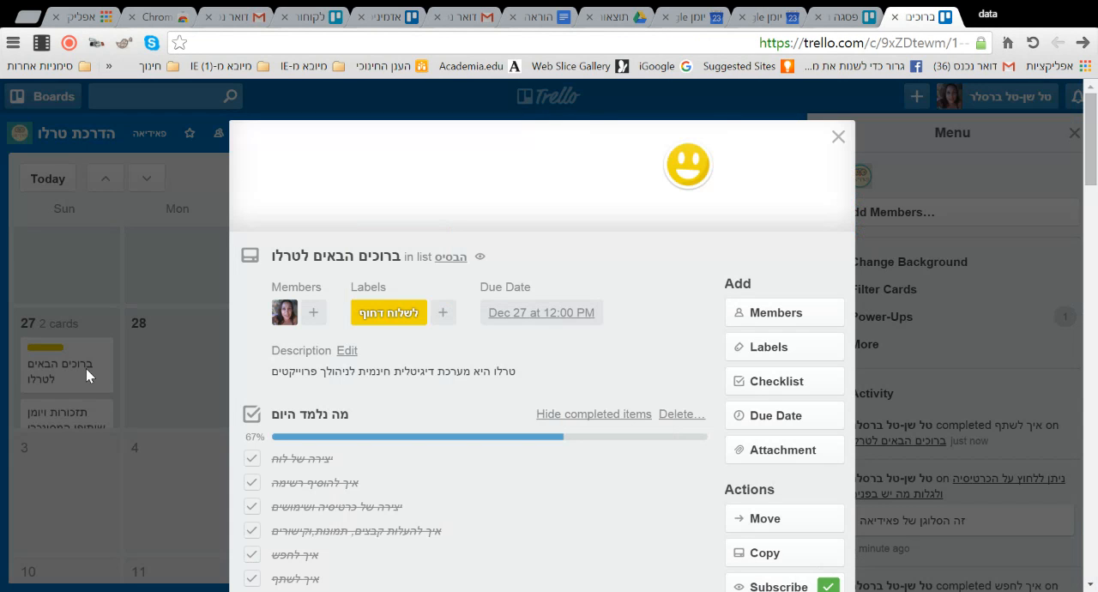
{"action": "left_click", "coordinate": [838, 136]}
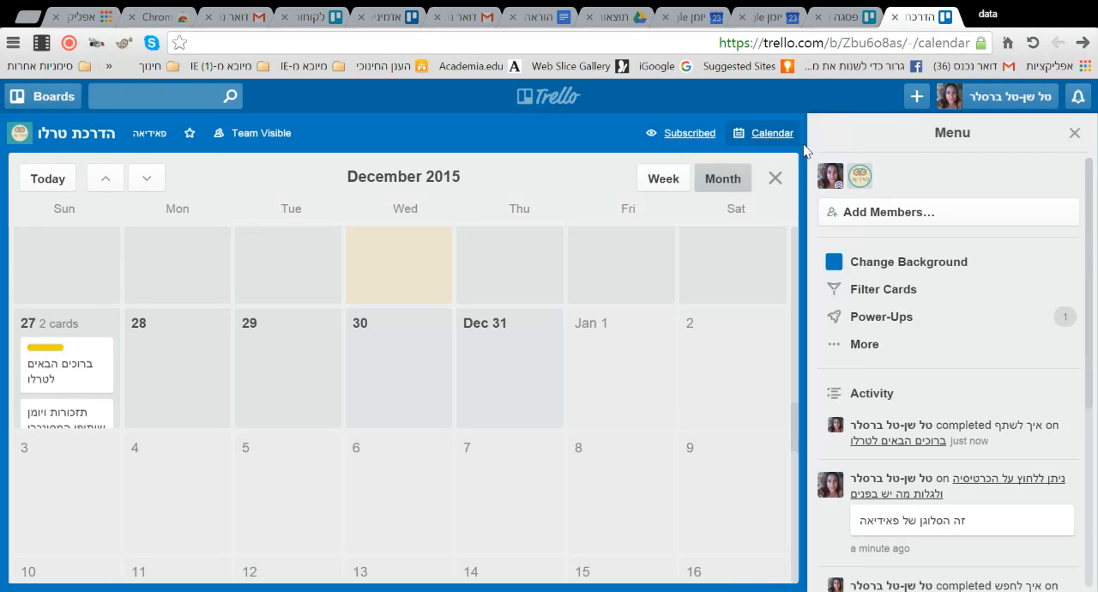
- Glance at the list of starred boards, leave the calendar view and look over the cards in the "הבסיס" list
{"action": "left_click", "coordinate": [44, 98]}
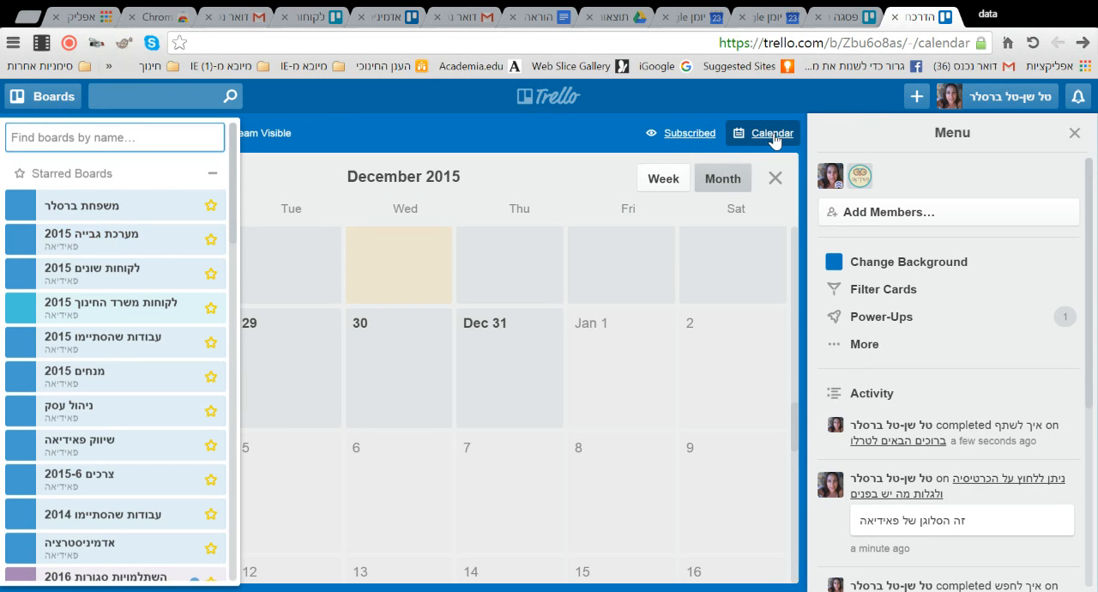
{"action": "left_click", "coordinate": [740, 137]}
{"action": "scroll", "coordinate": [151, 296], "scroll_direction": "down", "scroll_amount": 1}
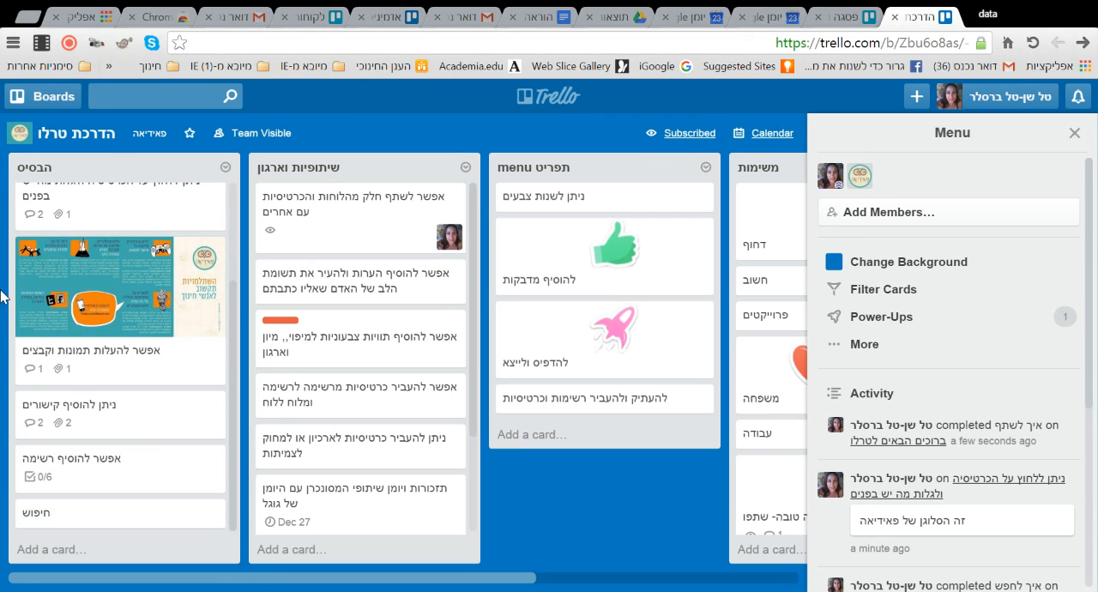
{"action": "scroll", "coordinate": [219, 335], "scroll_direction": "up", "scroll_amount": 1}
{"action": "scroll", "coordinate": [238, 304], "scroll_direction": "up", "scroll_amount": 1}
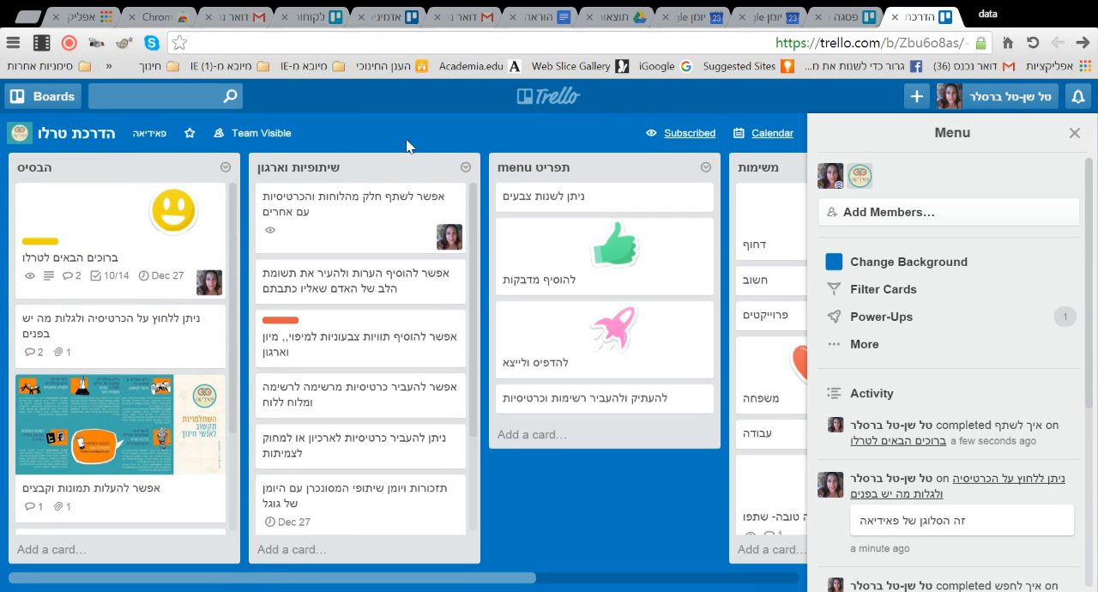